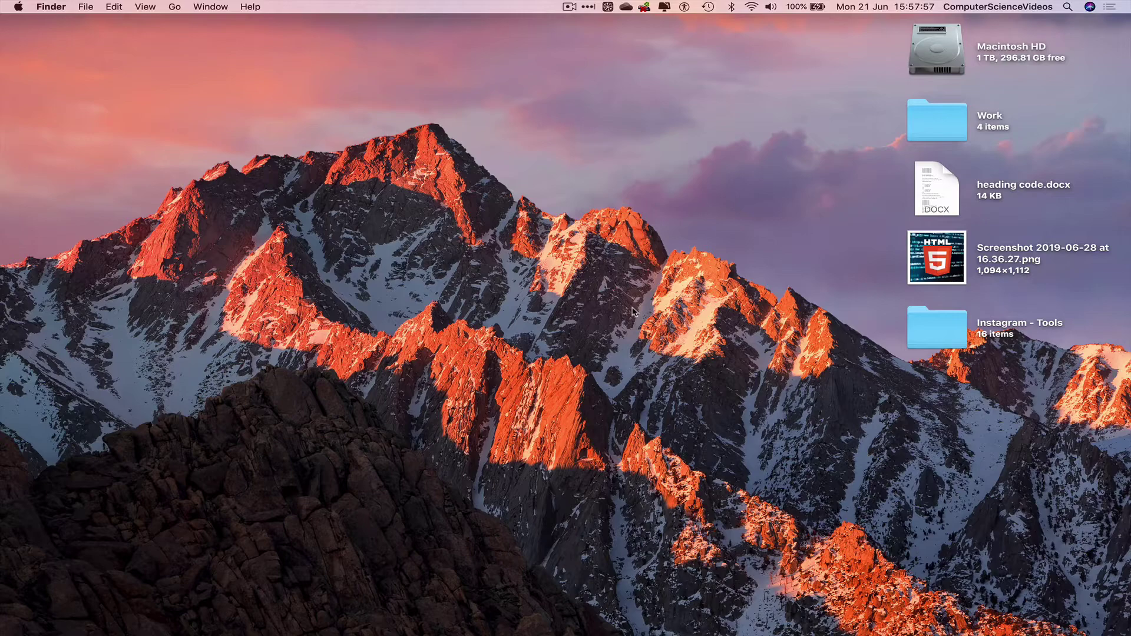
Step: Launch Google Chrome from the Web Browsing folder in Launchpad
mouse_move(575, 630)
click(147, 624)
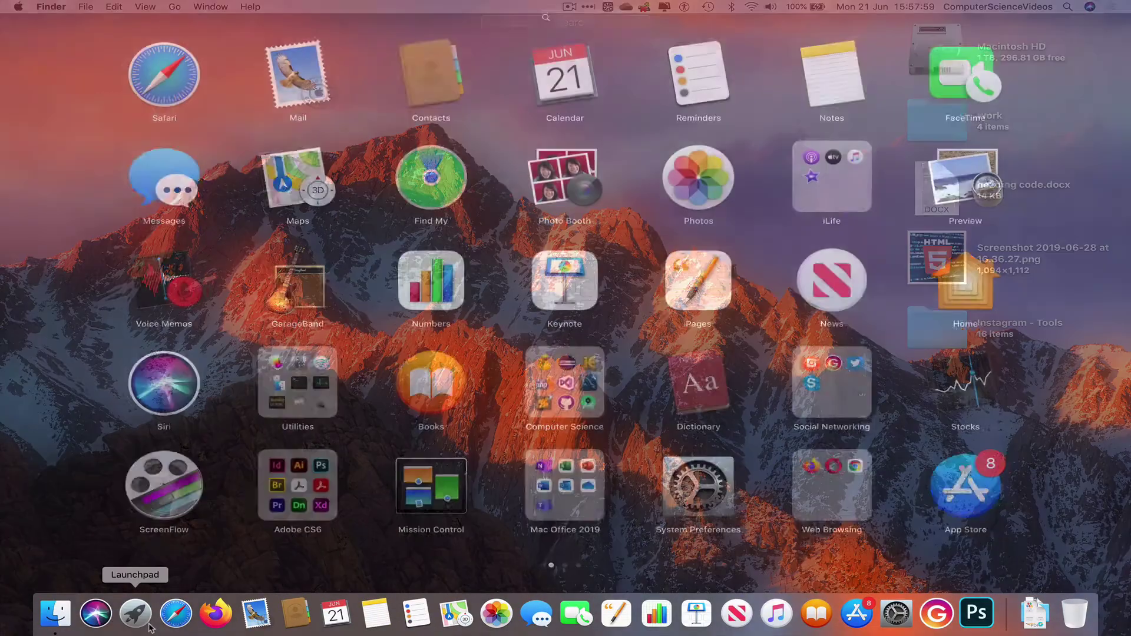
click(835, 461)
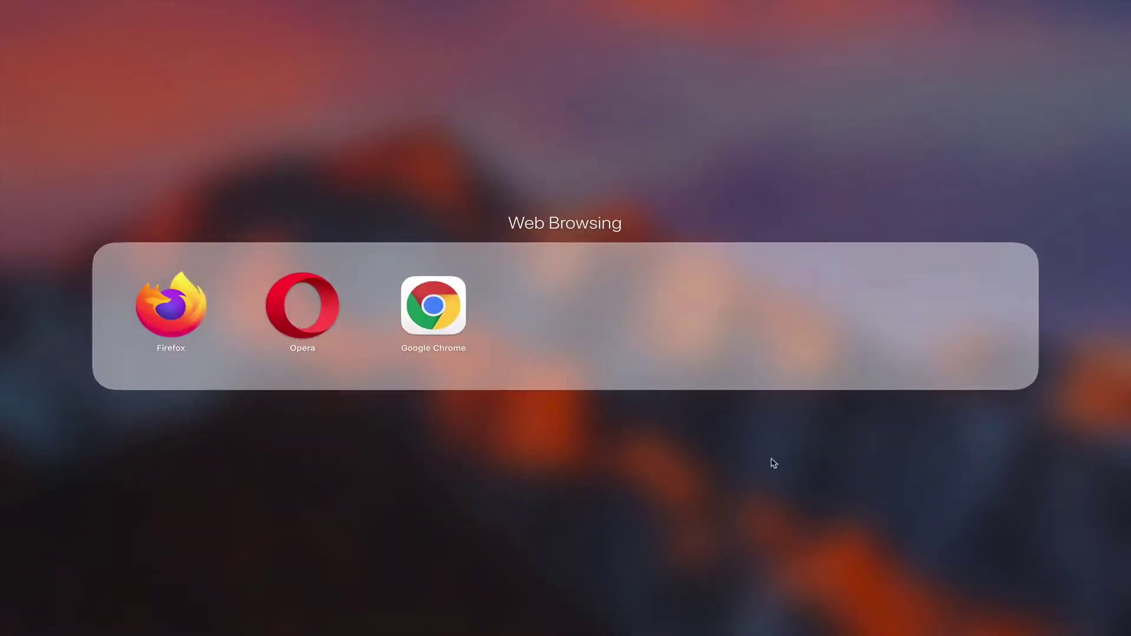
click(454, 317)
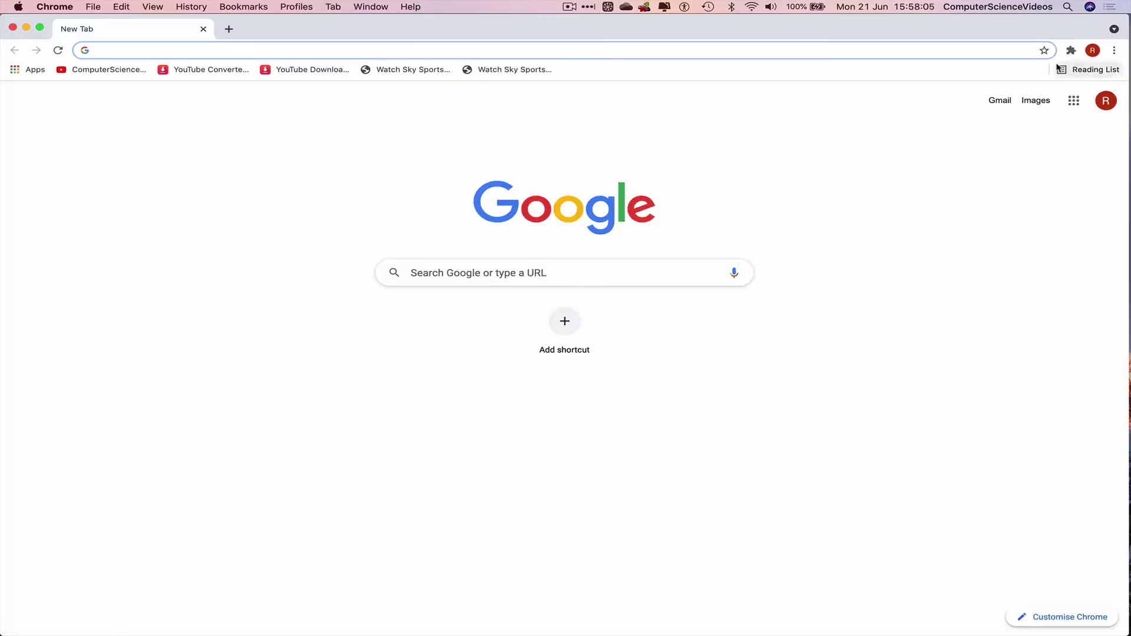
Step: Go to Google Docs from the Google apps grid in Chrome
click(1076, 100)
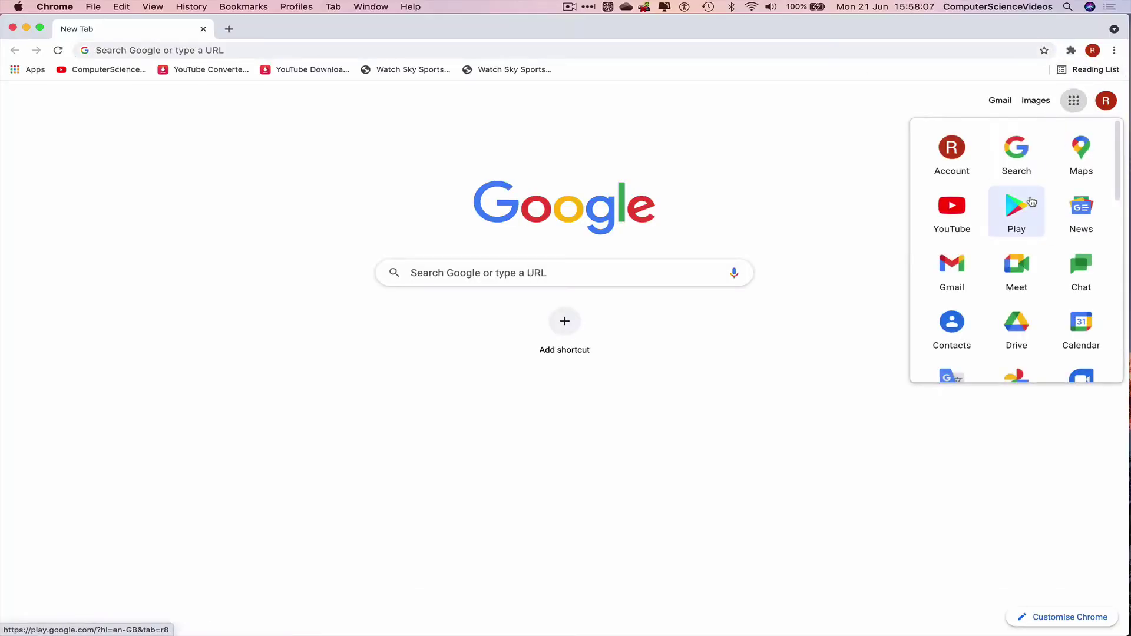
scroll(1031, 201, down, 5)
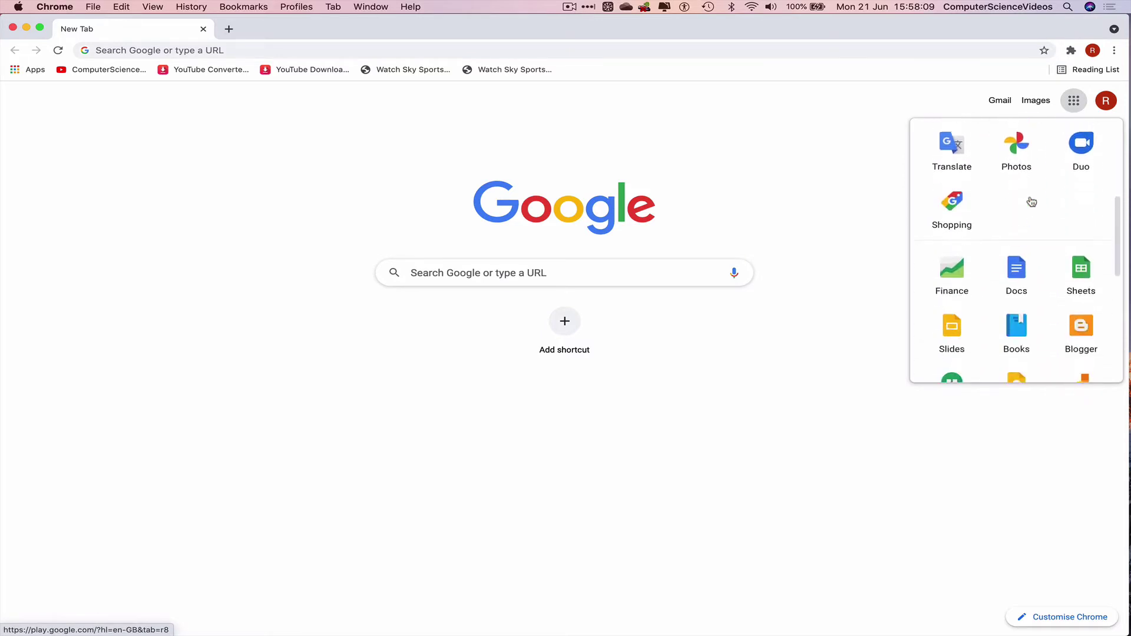
click(1016, 222)
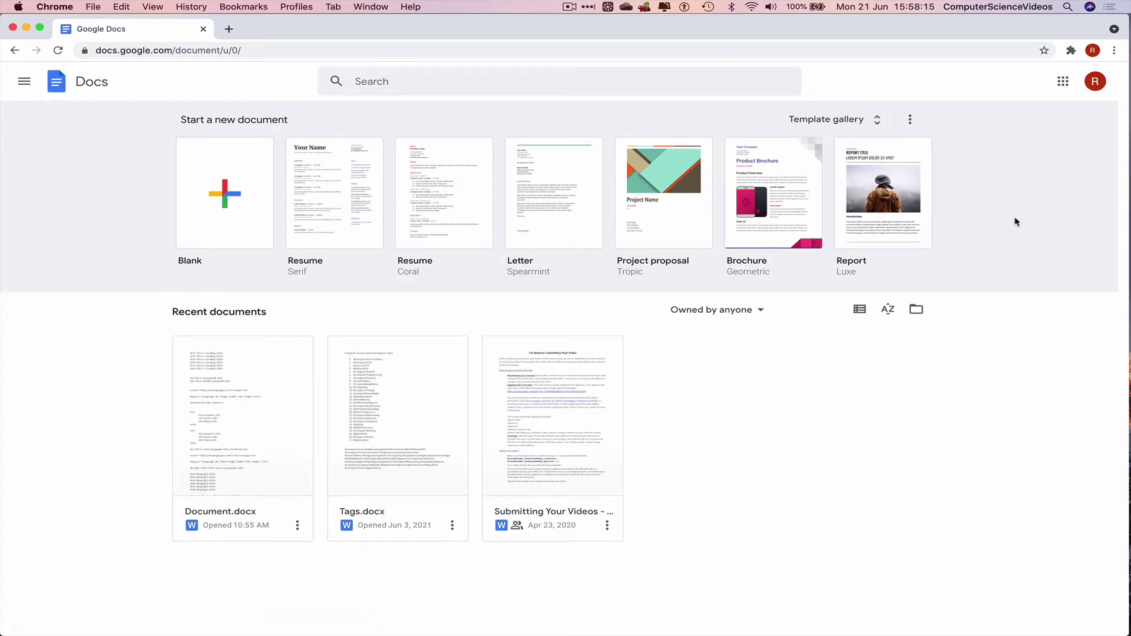
Step: Create a Blank document, dismiss the Citations tip and place the caret on the page
click(225, 193)
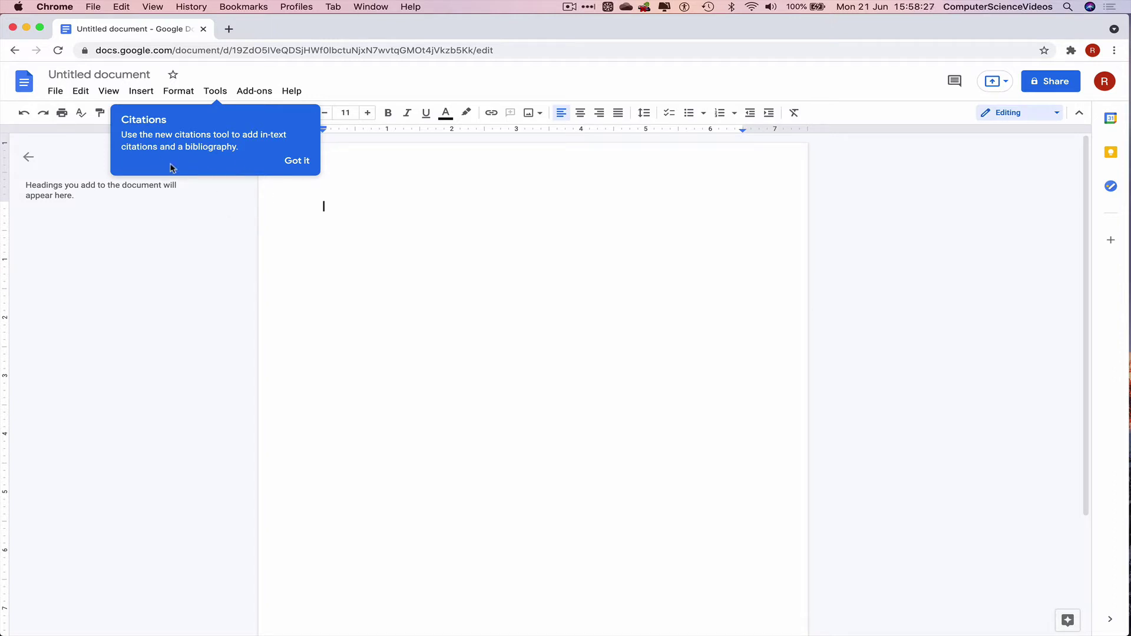
click(298, 168)
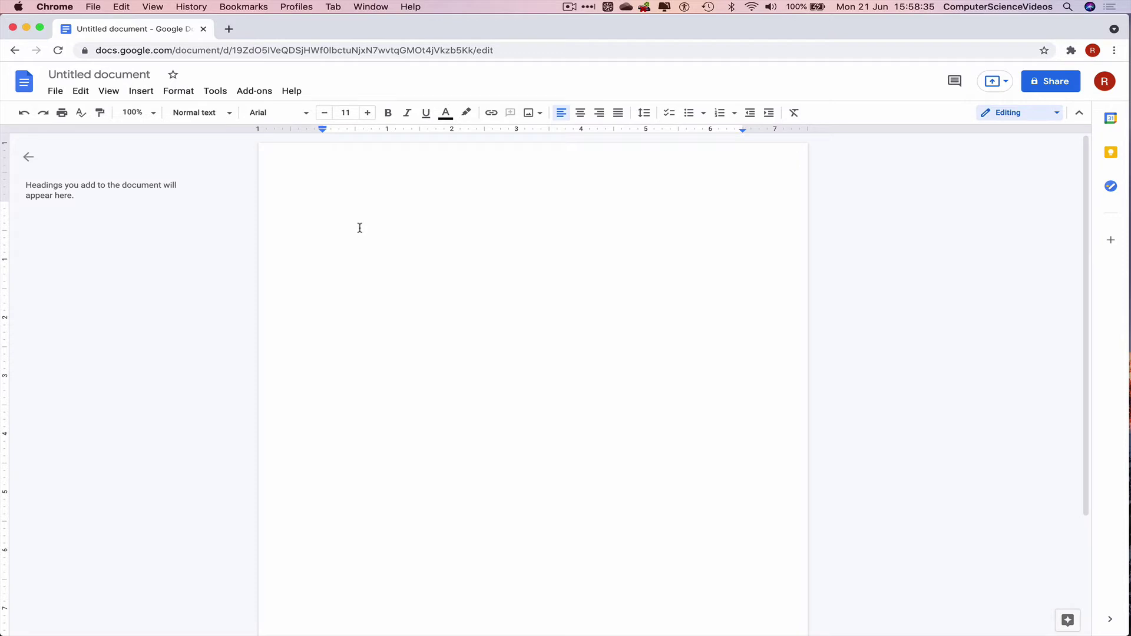
click(366, 209)
Step: Type 'Computer Science Videos' on the first line and start a new line
text(Compute)
key(BackSpace)
key(BackSpace)
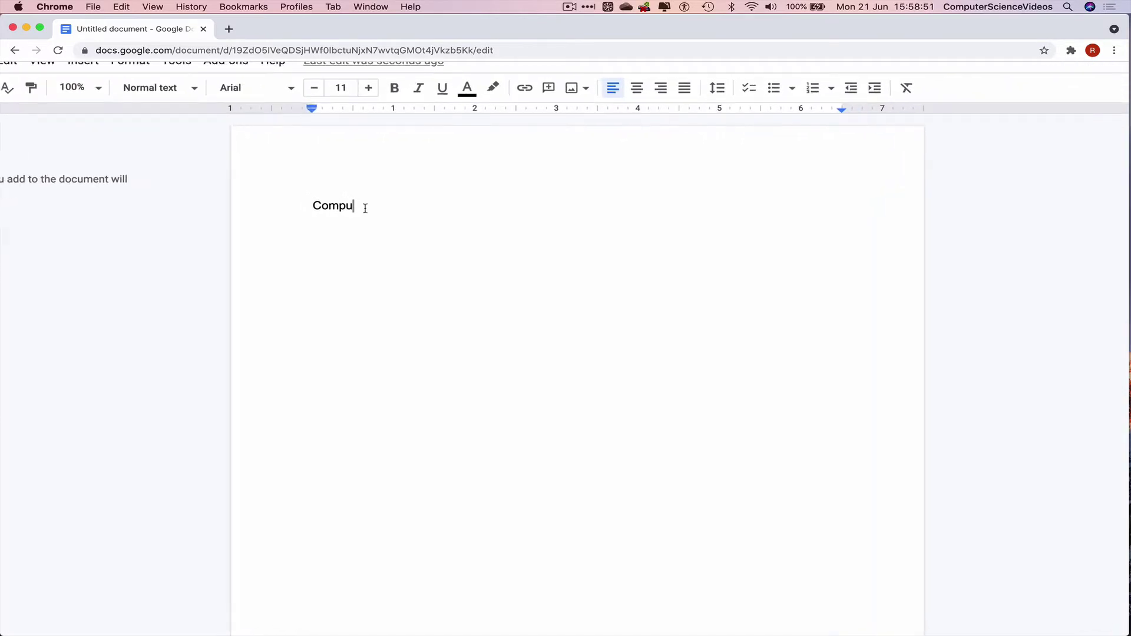
text(ter Science Videos)
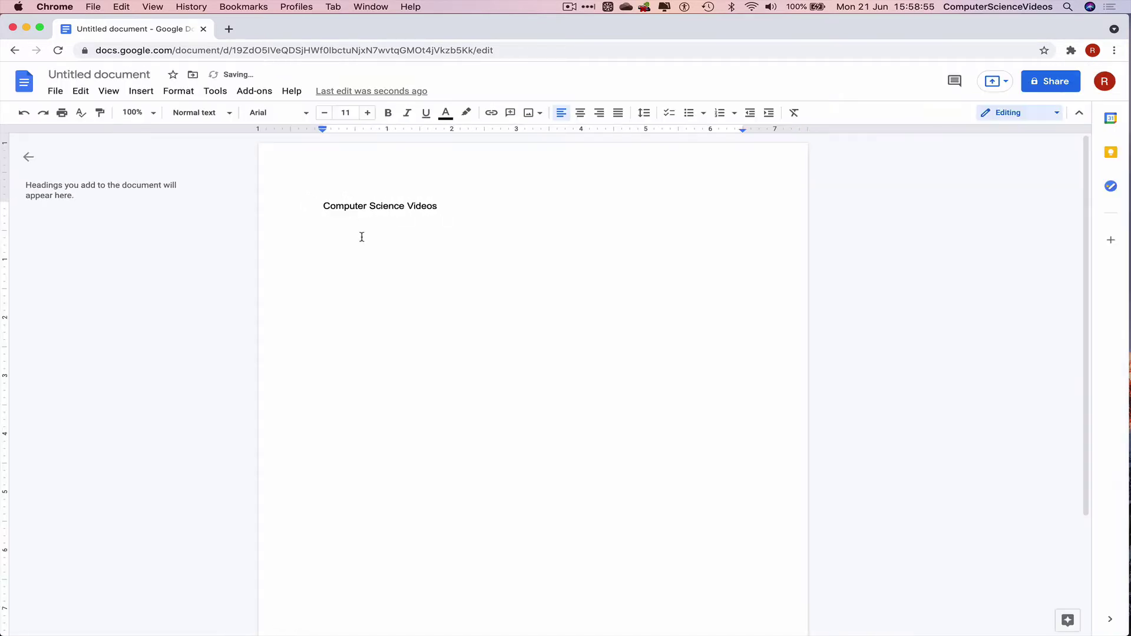
key(Return)
Step: Set the 'Computer Science Videos' line to font size 14
drag(452, 206, 304, 206)
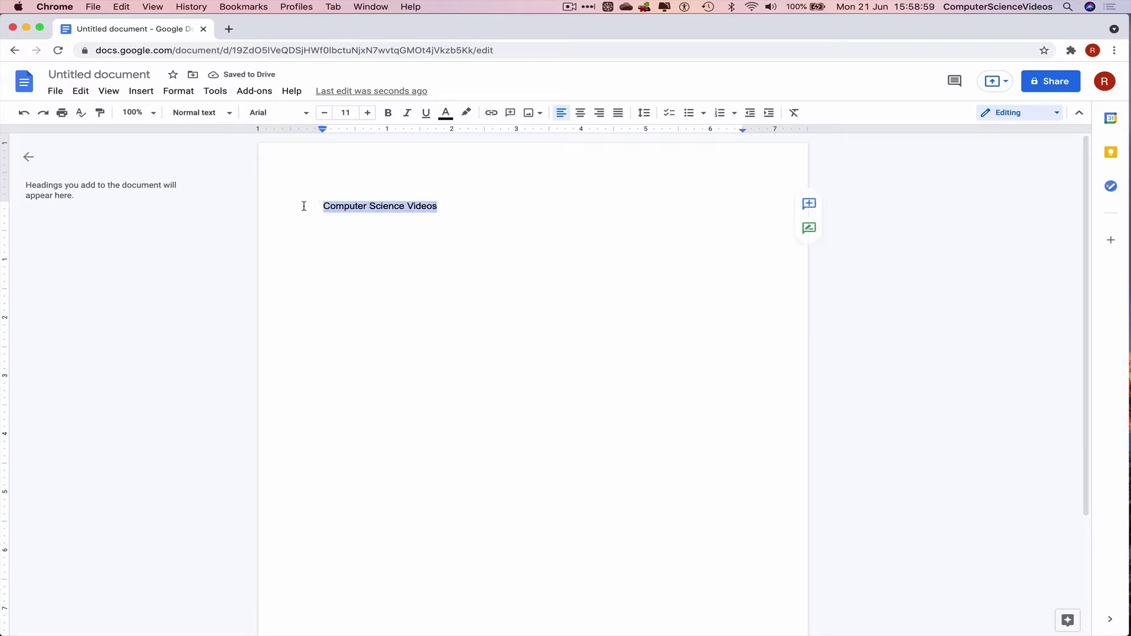
click(367, 113)
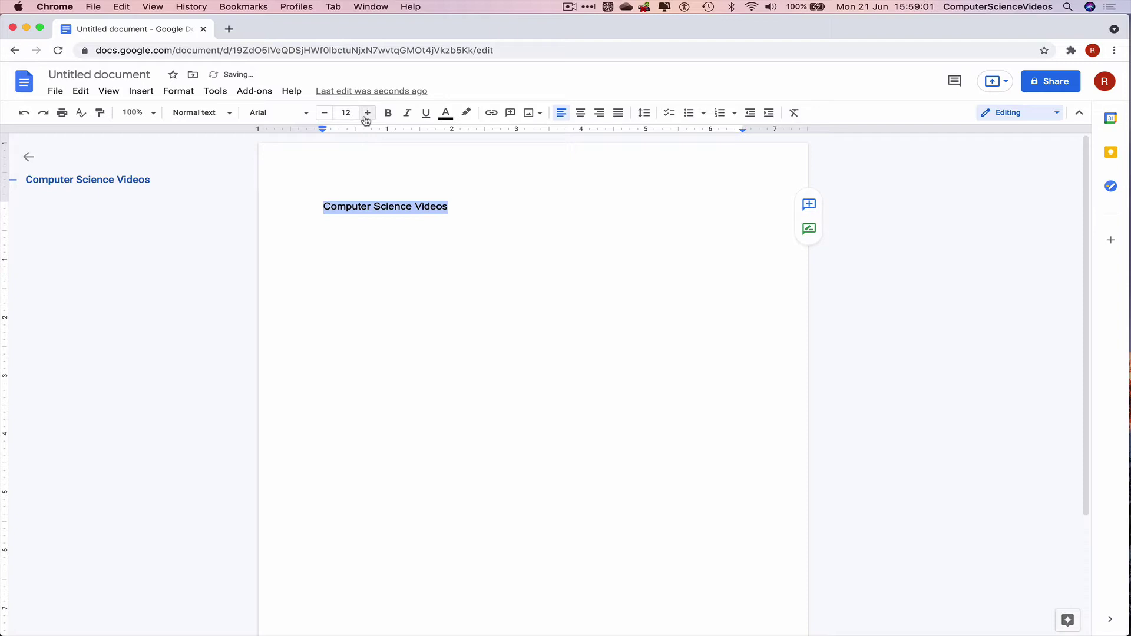
click(366, 118)
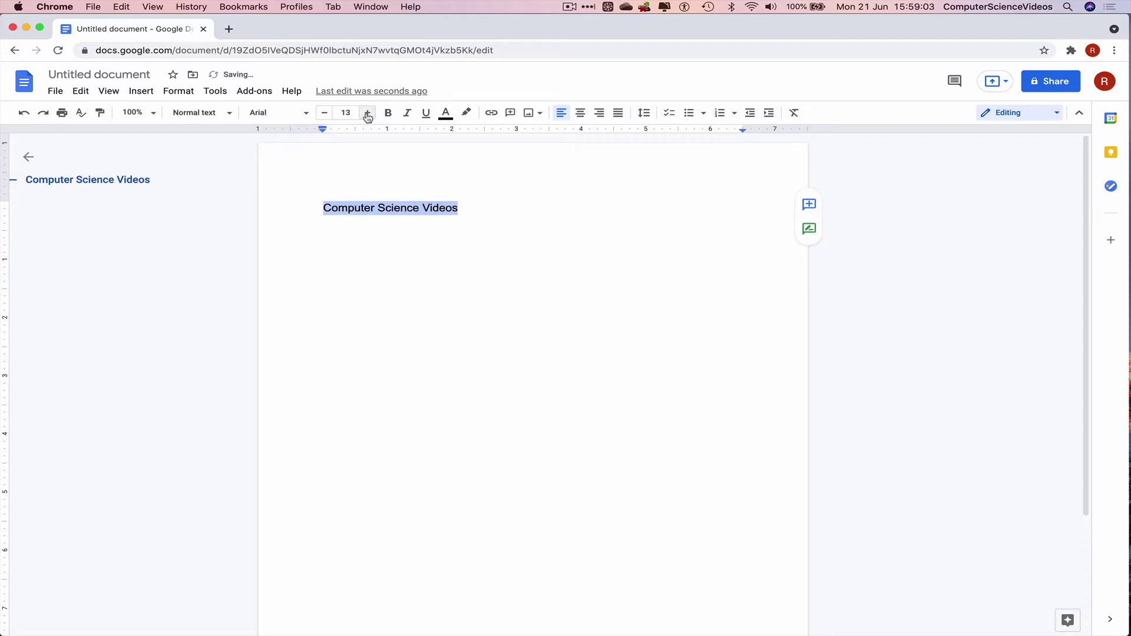
click(367, 117)
click(367, 117)
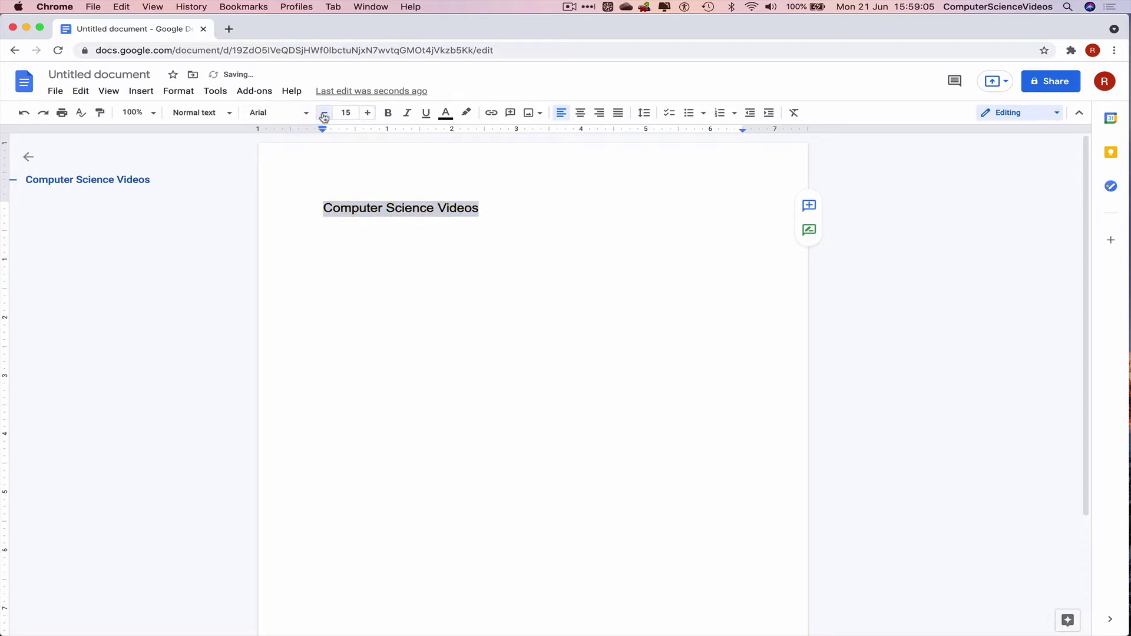
click(324, 117)
click(324, 117)
click(323, 117)
click(324, 118)
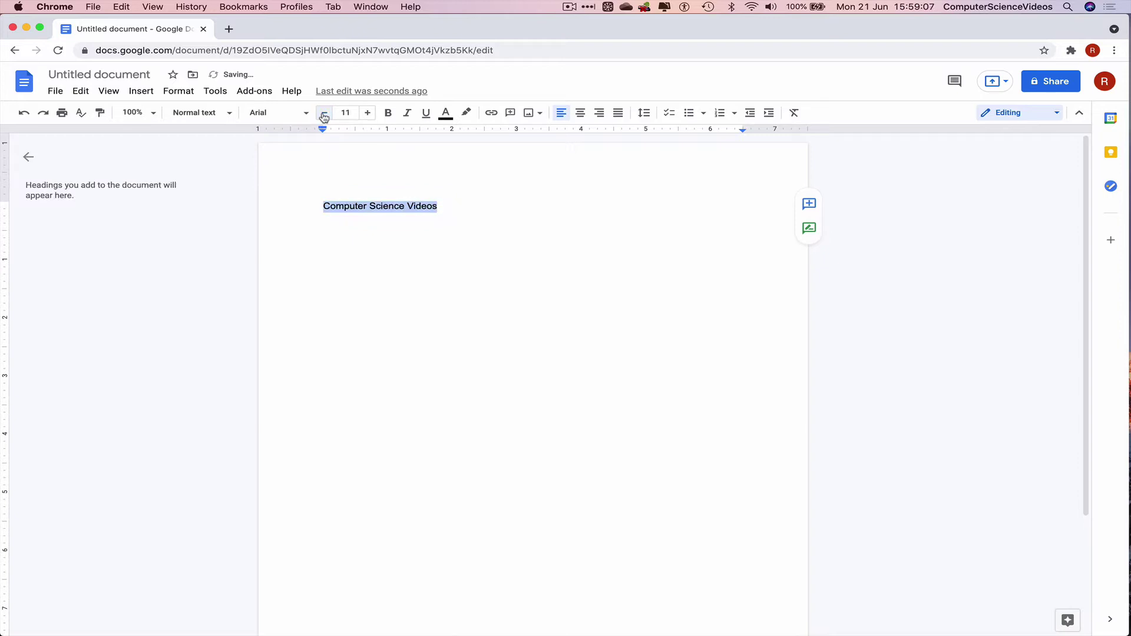
click(367, 117)
click(367, 117)
click(368, 117)
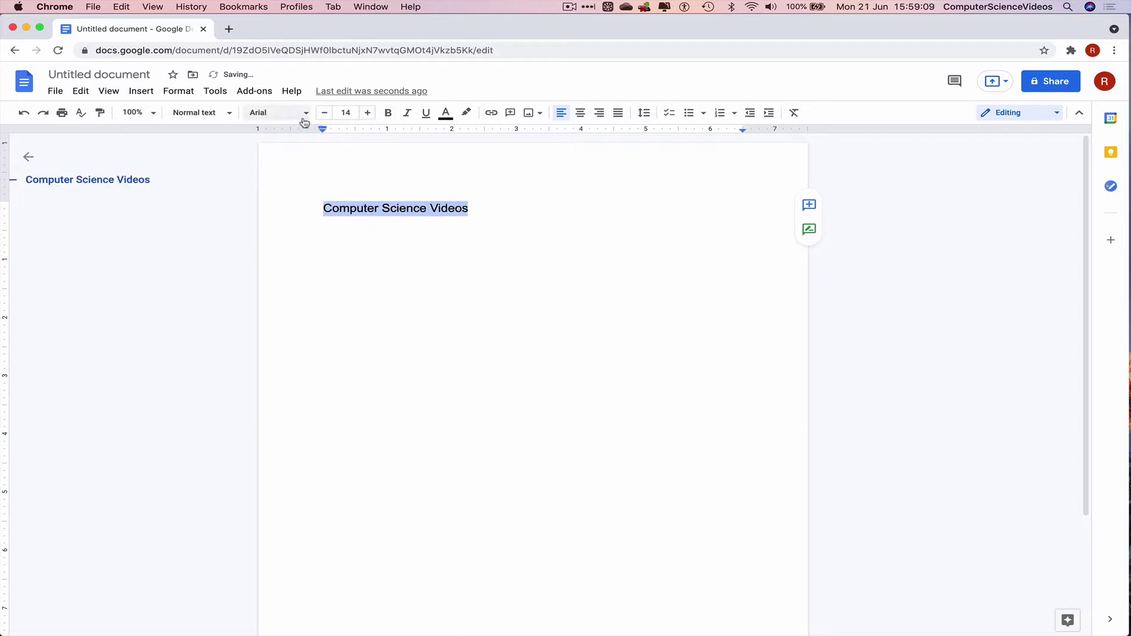
click(306, 120)
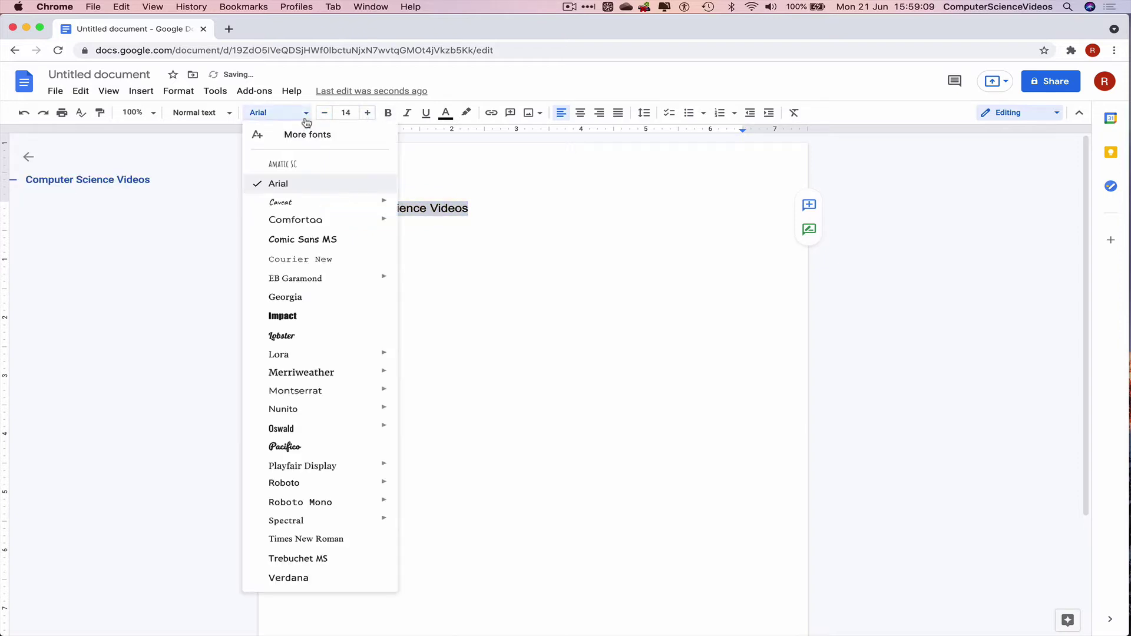
click(306, 321)
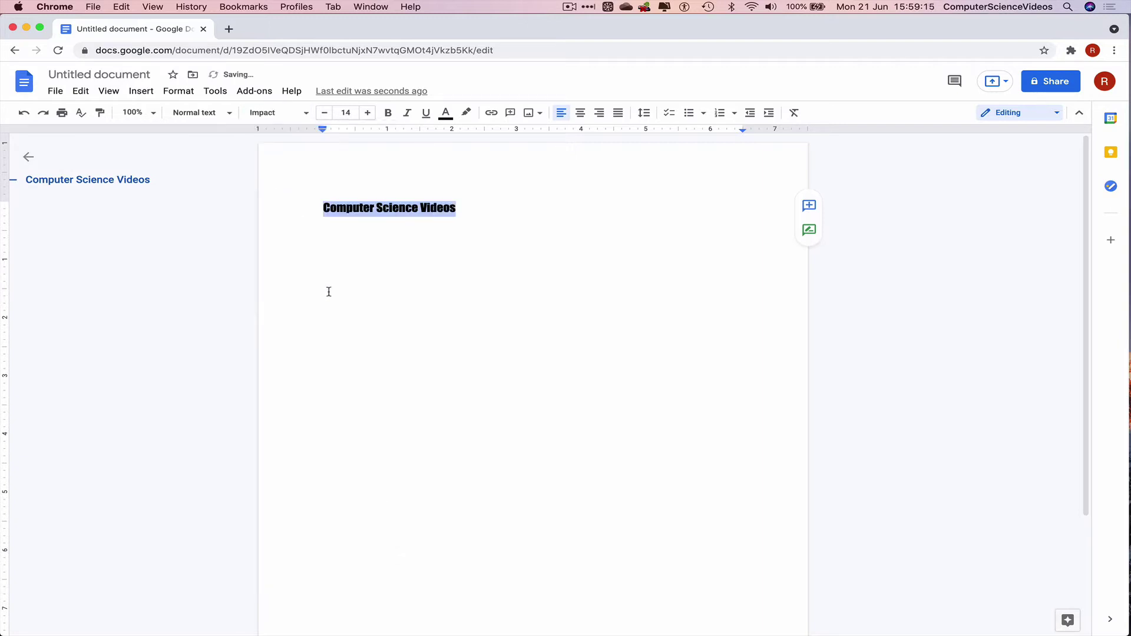
click(306, 113)
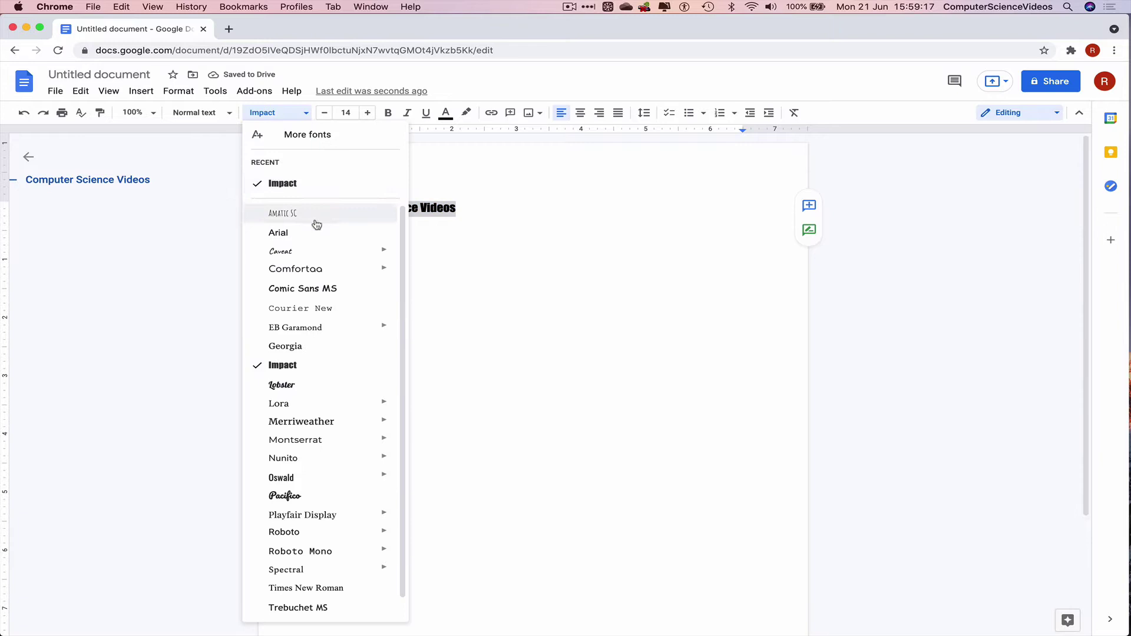
click(303, 235)
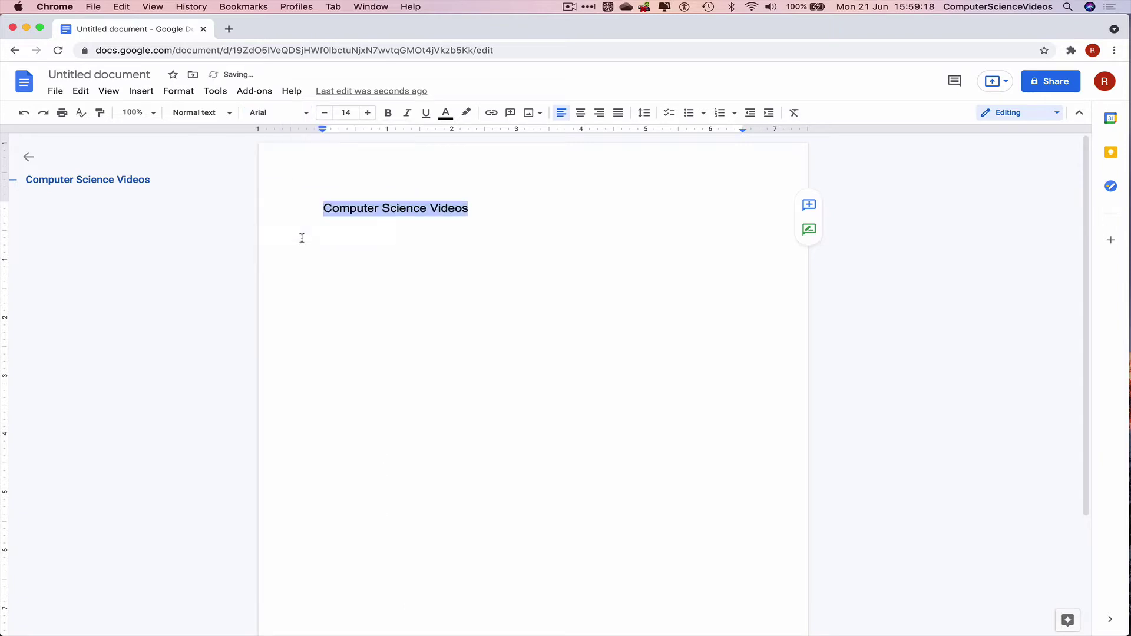
click(306, 114)
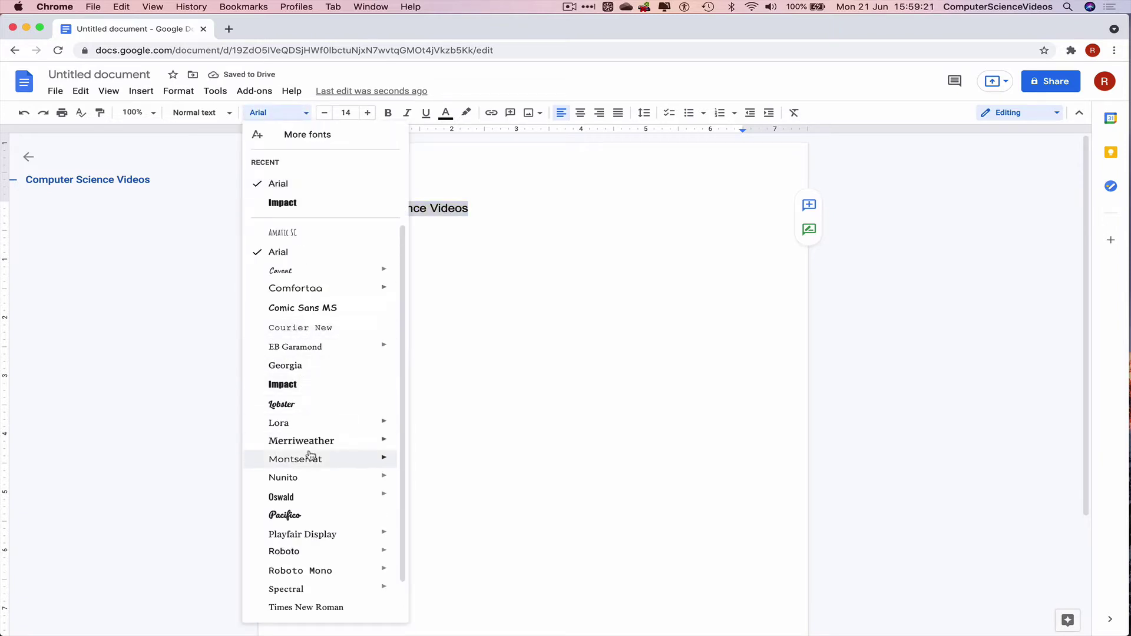
scroll(310, 456, down, 1)
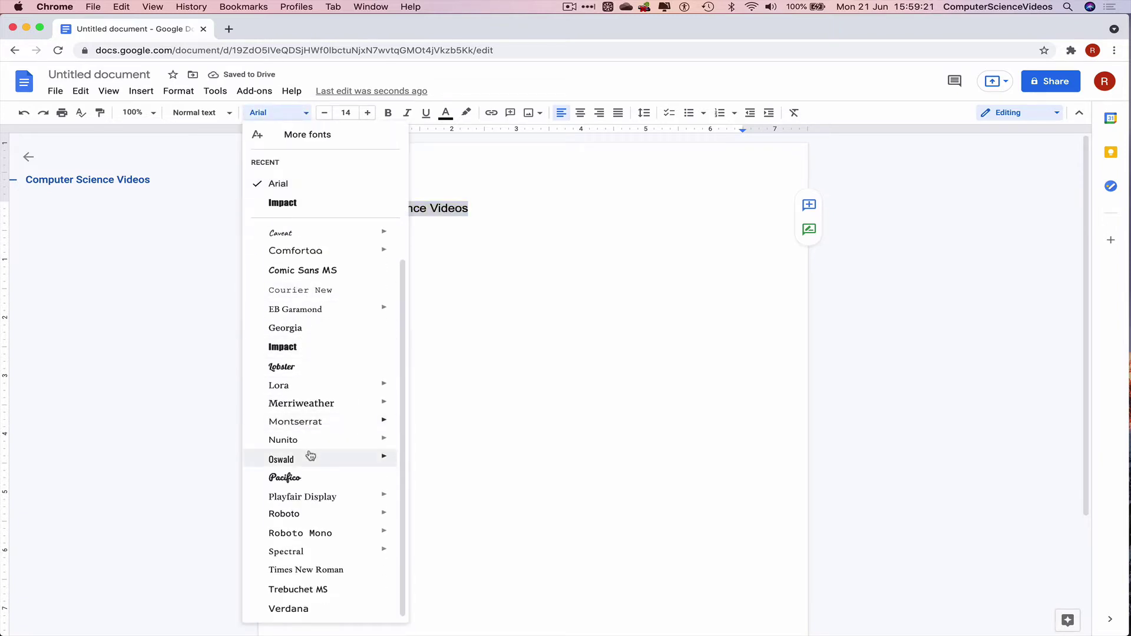
click(309, 570)
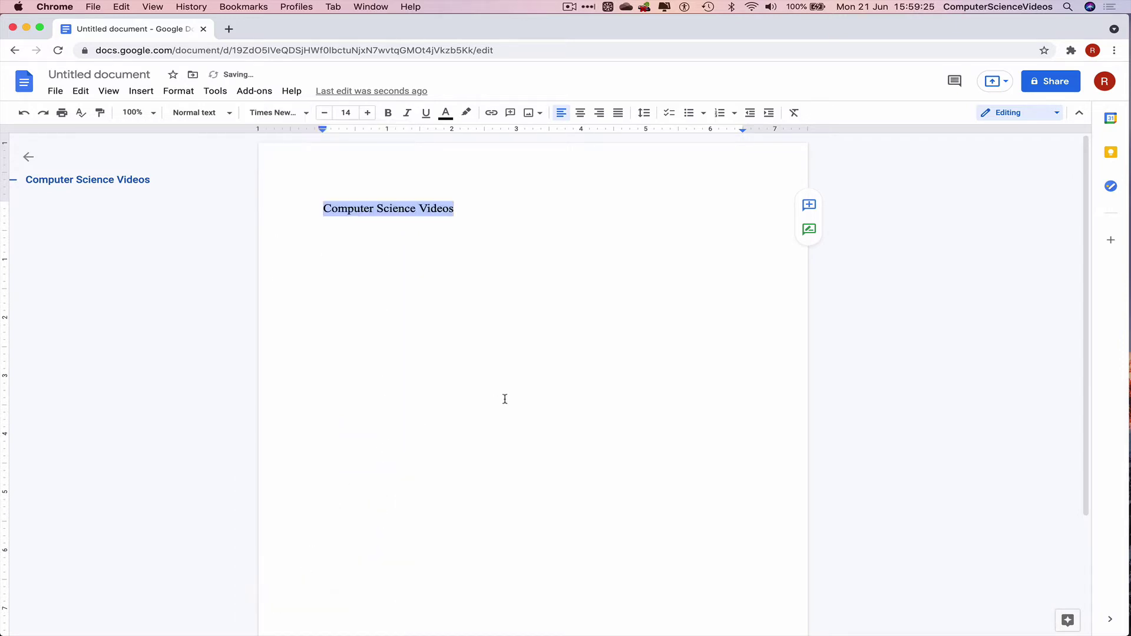
click(297, 112)
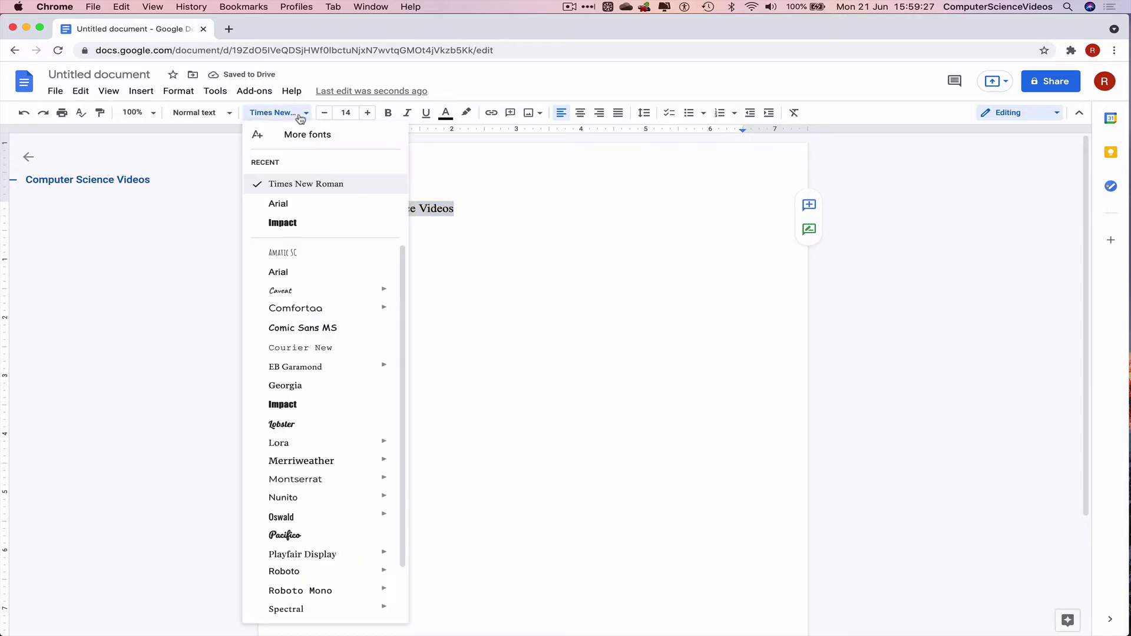
Step: Apply the Title paragraph style to the 'Computer Science Videos' heading
click(303, 205)
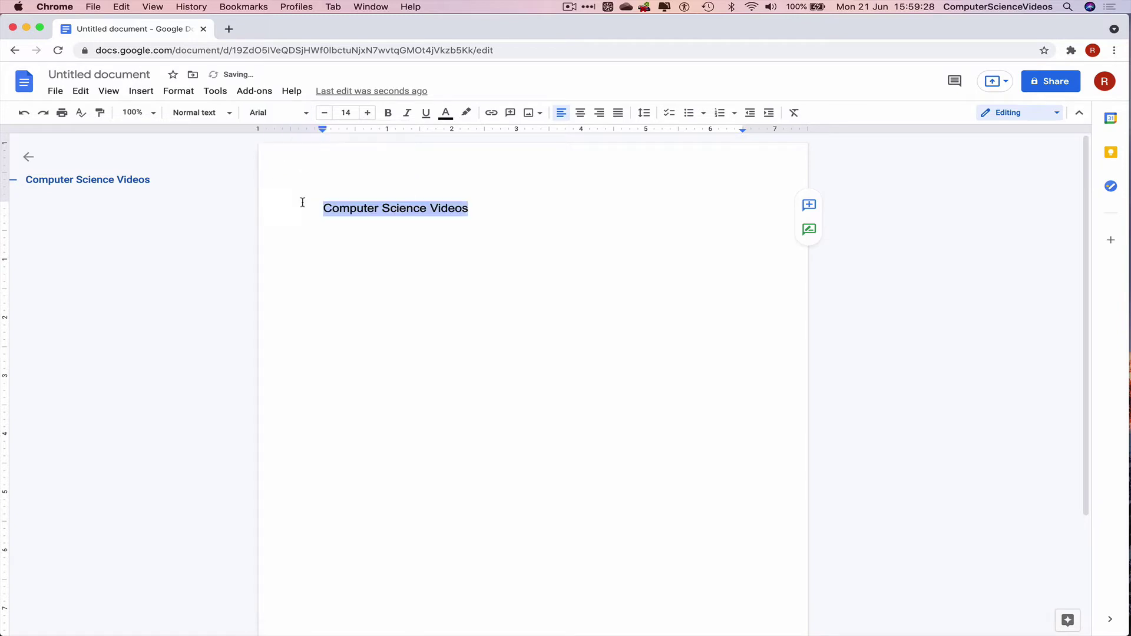
click(223, 114)
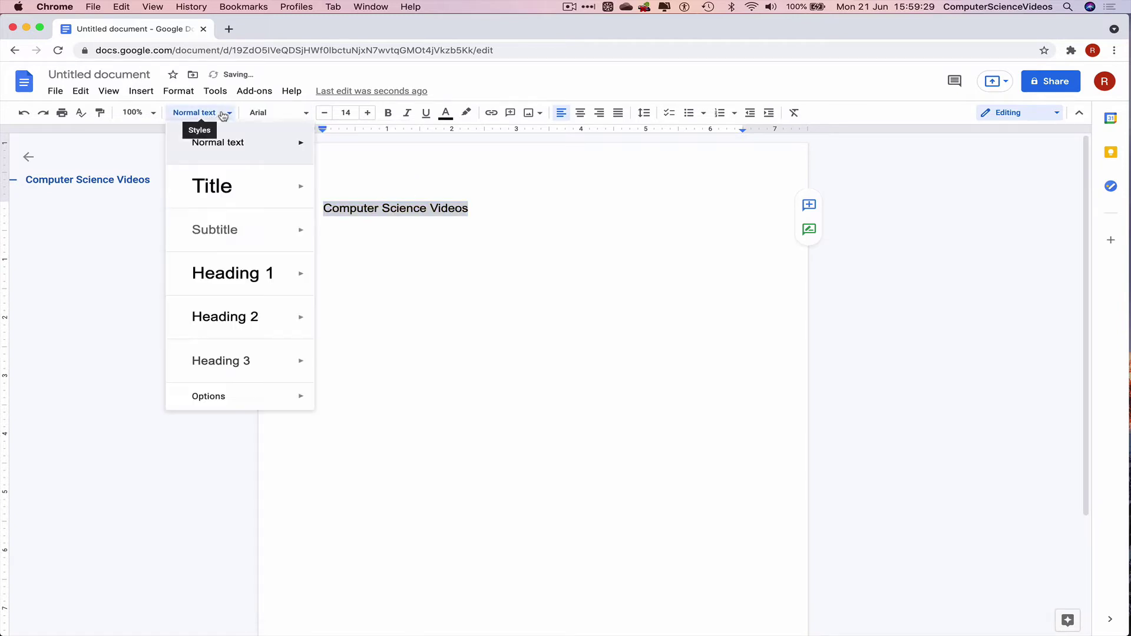
click(225, 189)
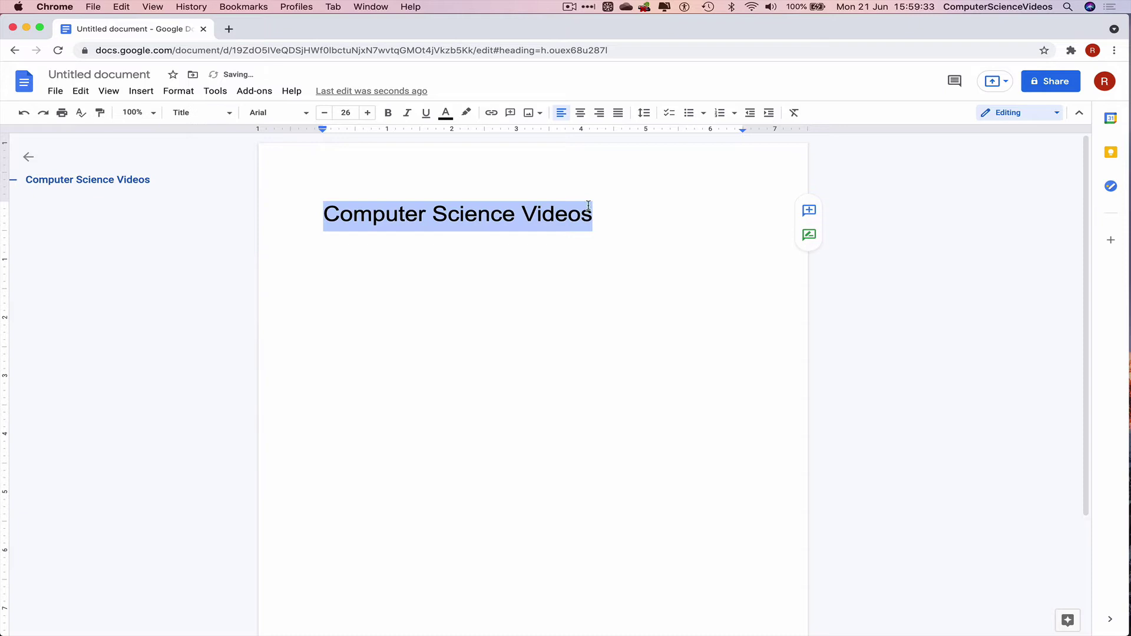
Step: Centre, bold and underline the title, then add an empty paragraph below it
click(581, 114)
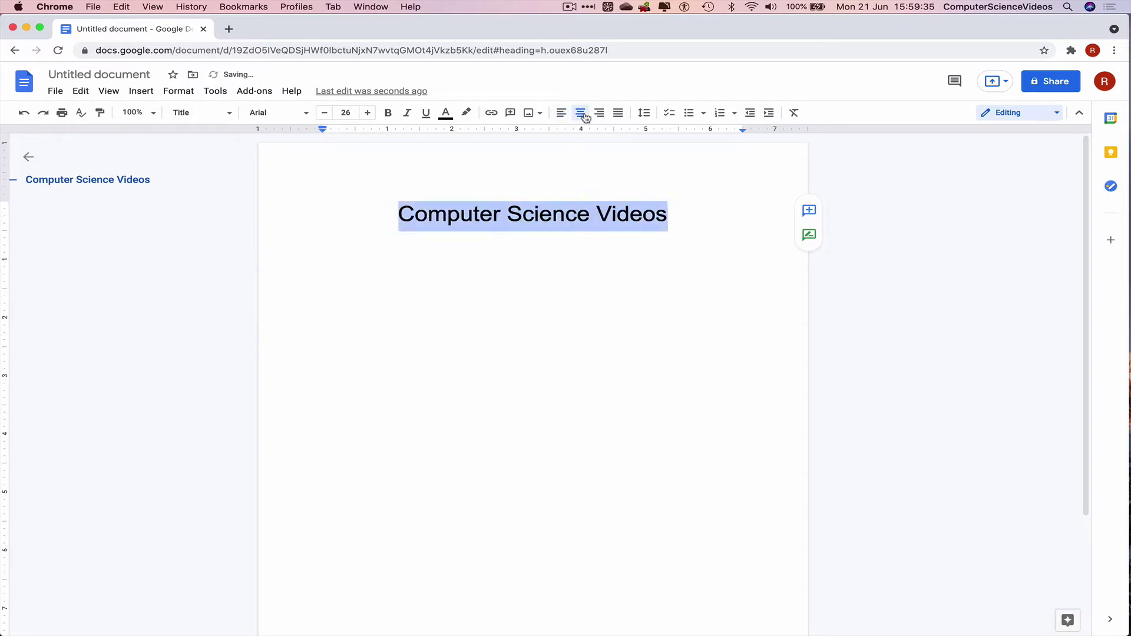
click(388, 114)
click(428, 117)
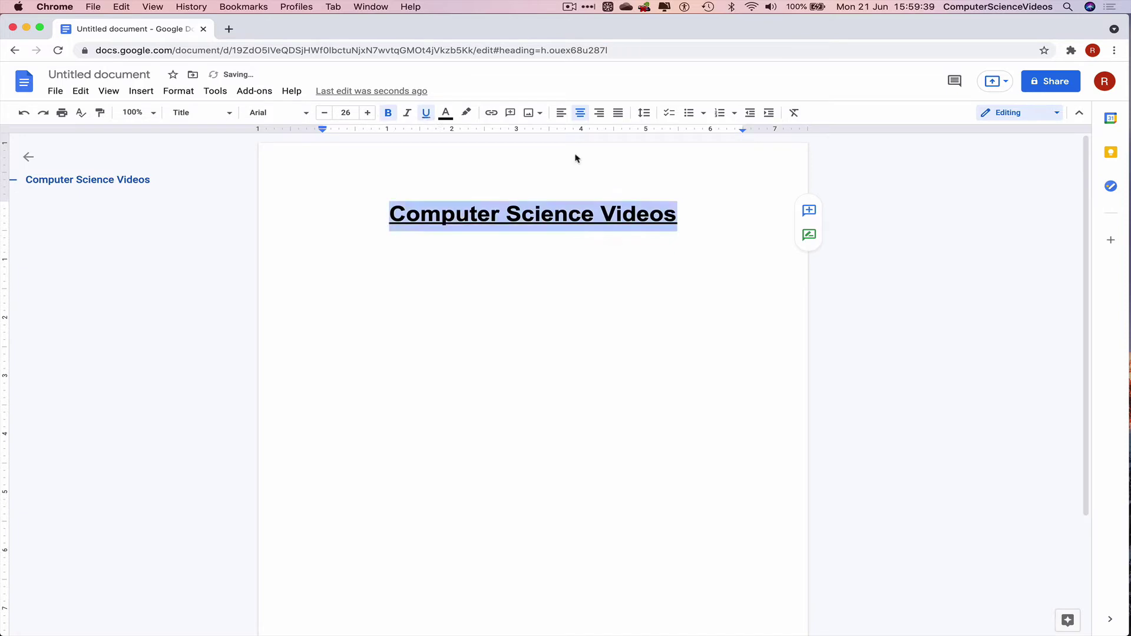
click(688, 208)
key(Return)
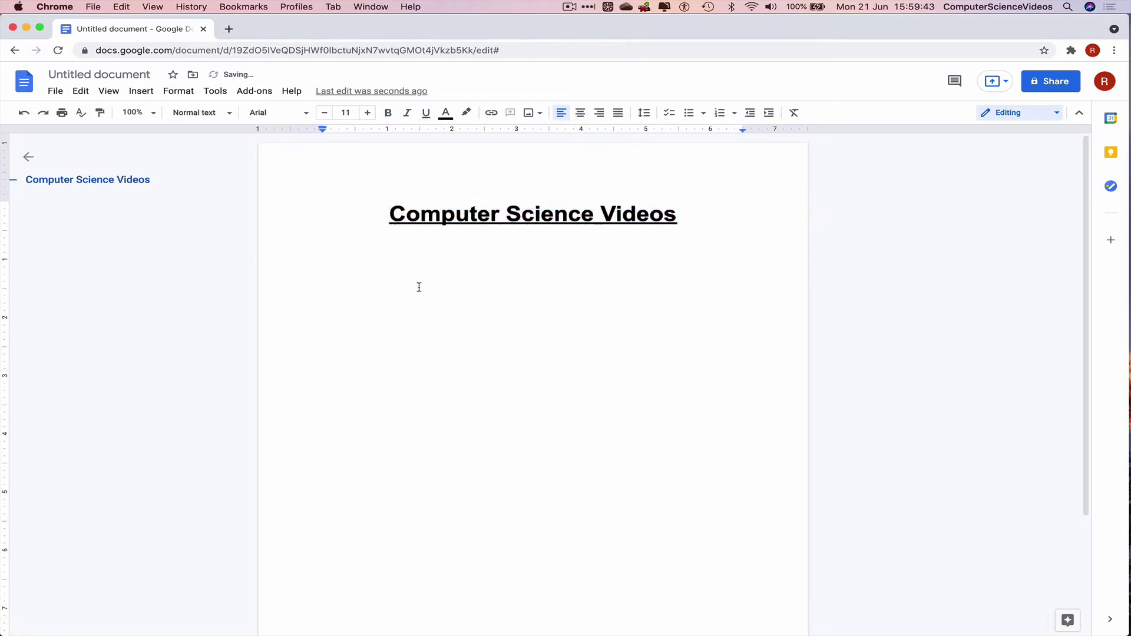
Step: Upload the HTML5 screenshot from the Desktop into the document below the title
click(59, 92)
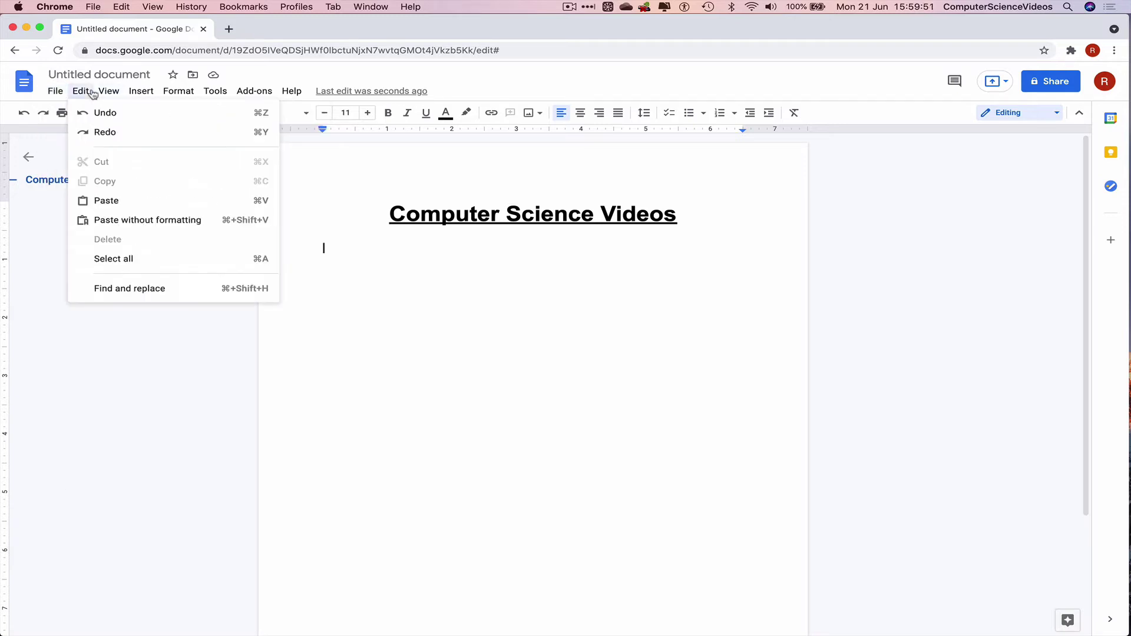
mouse_move(132, 90)
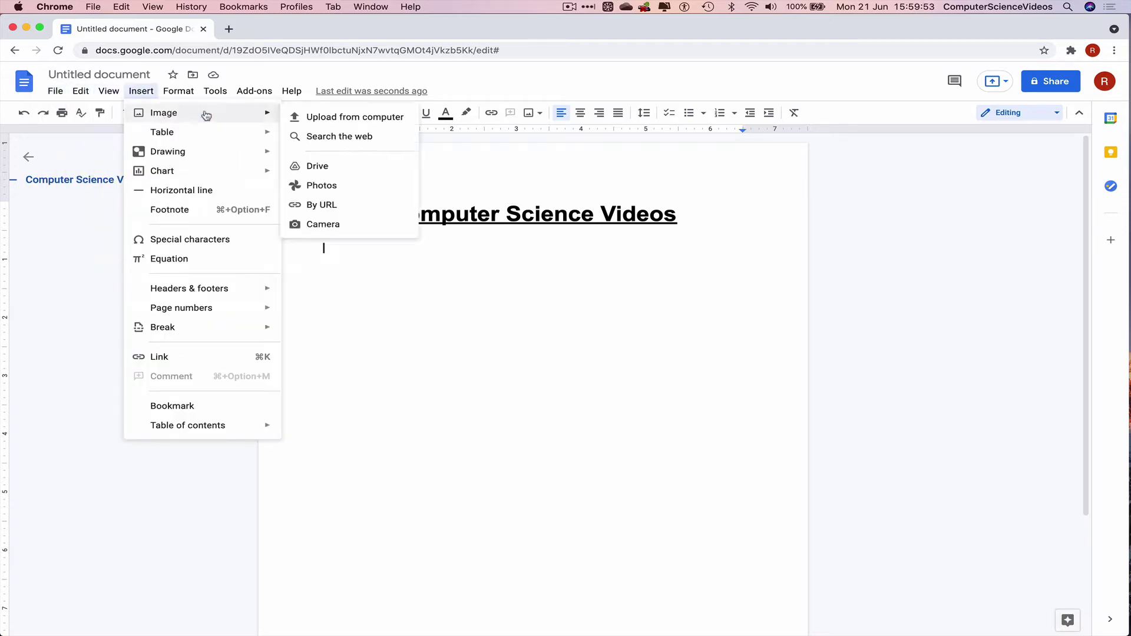
mouse_move(202, 113)
click(363, 120)
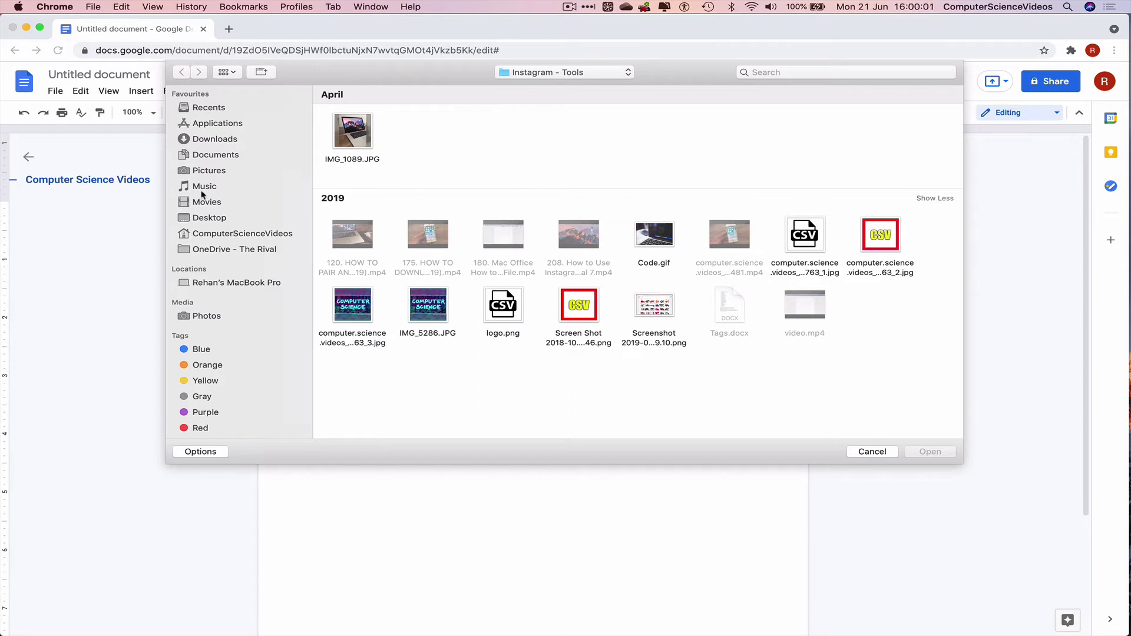
click(216, 217)
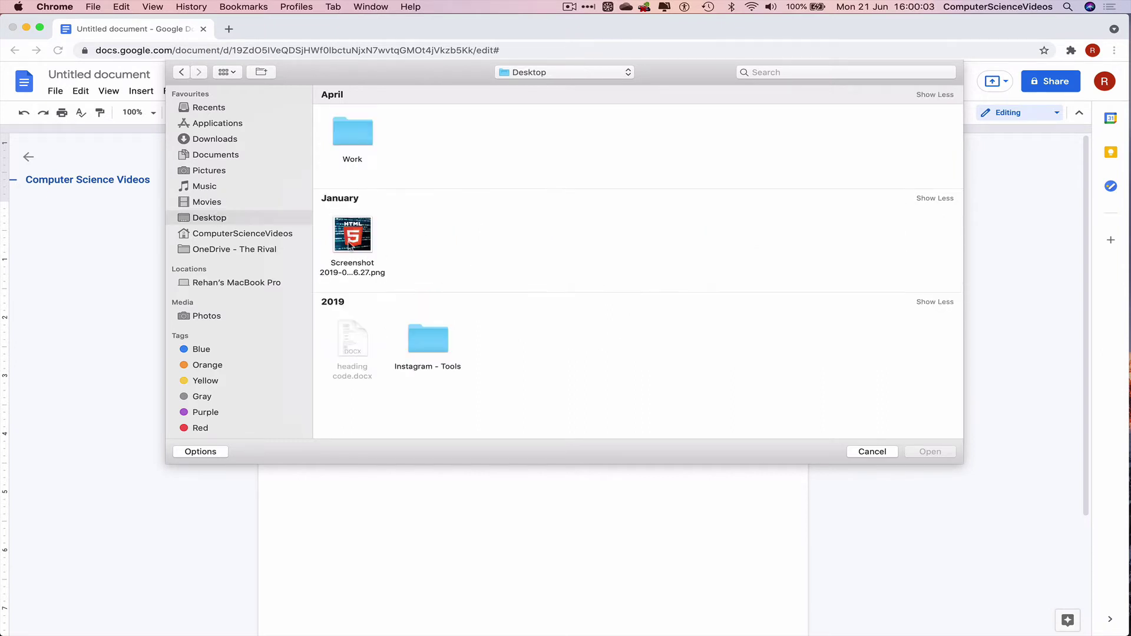
double_click(354, 238)
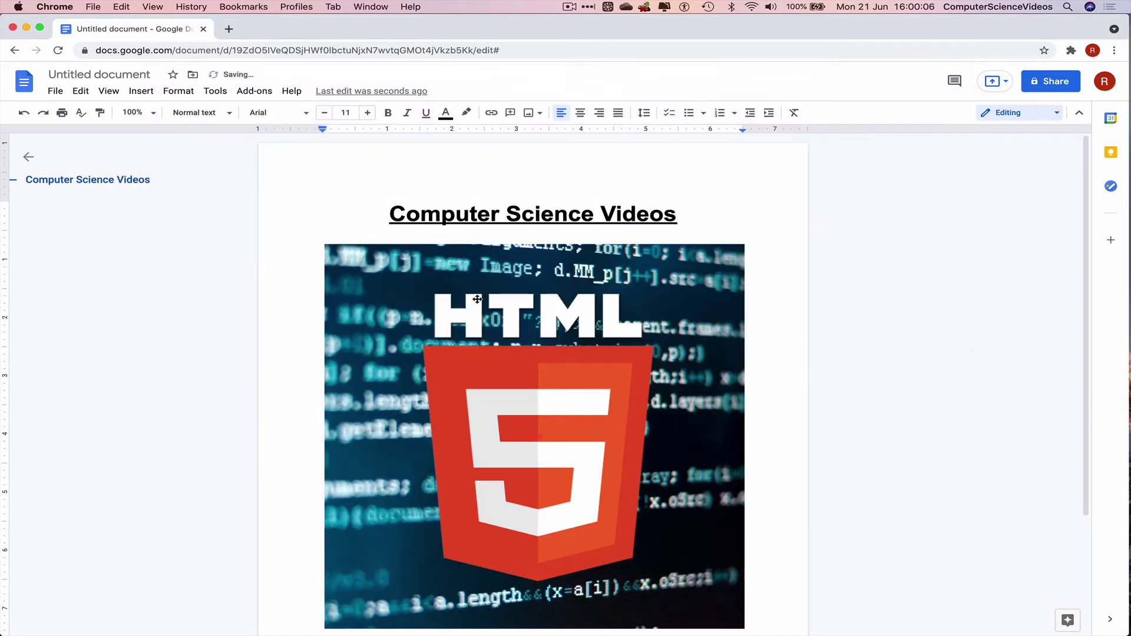
click(491, 307)
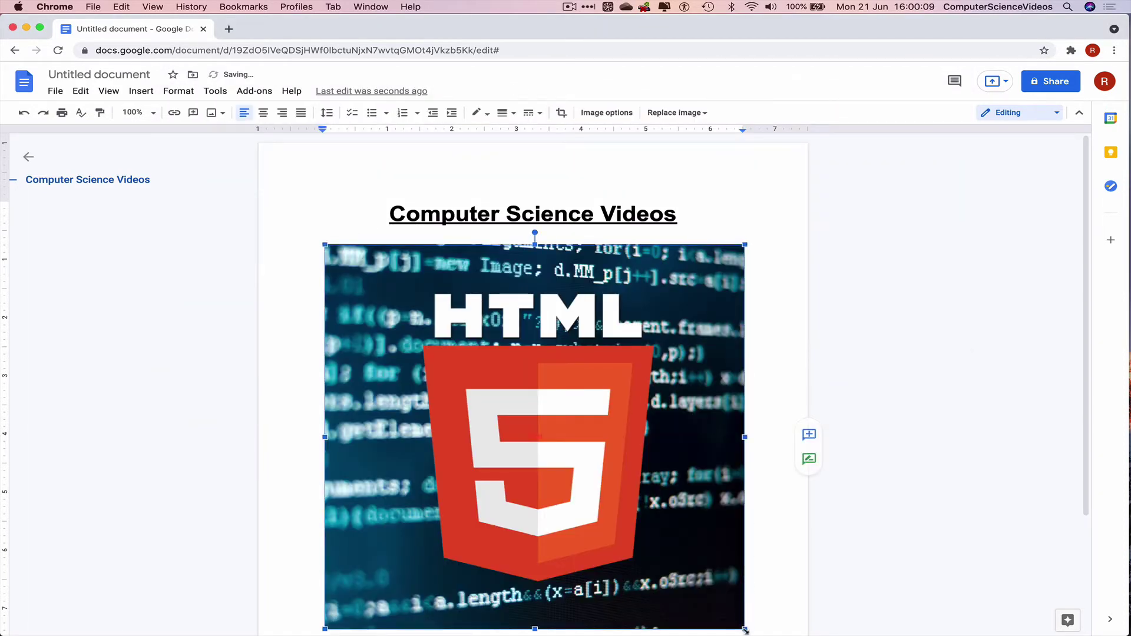
Step: Shrink the HTML5 image and set its text wrapping to In line
drag(745, 631, 492, 397)
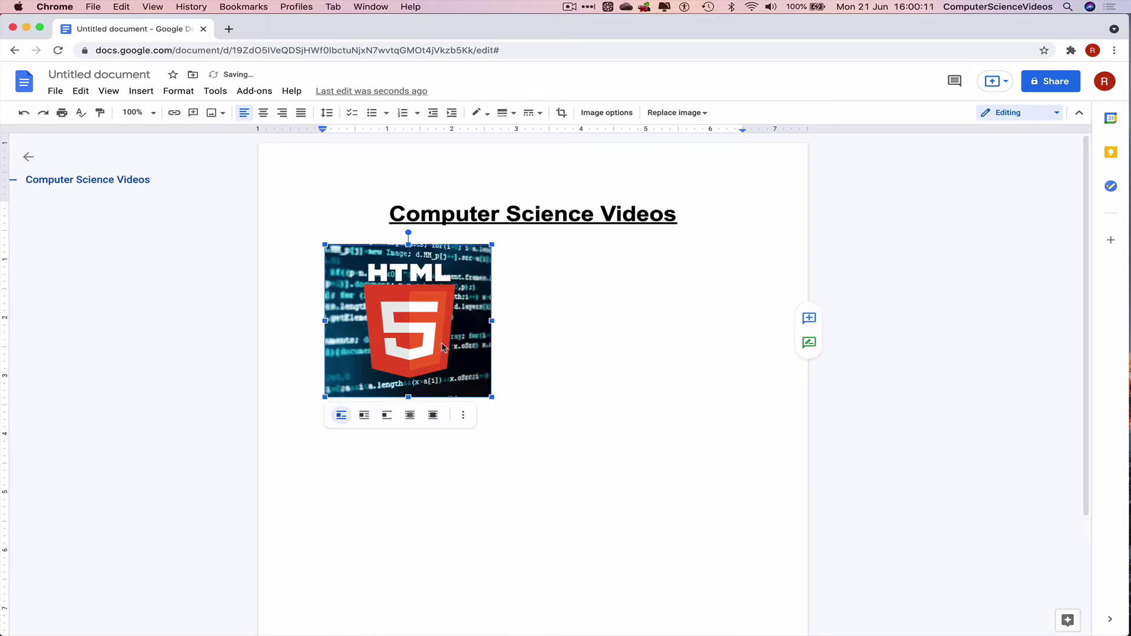
click(364, 416)
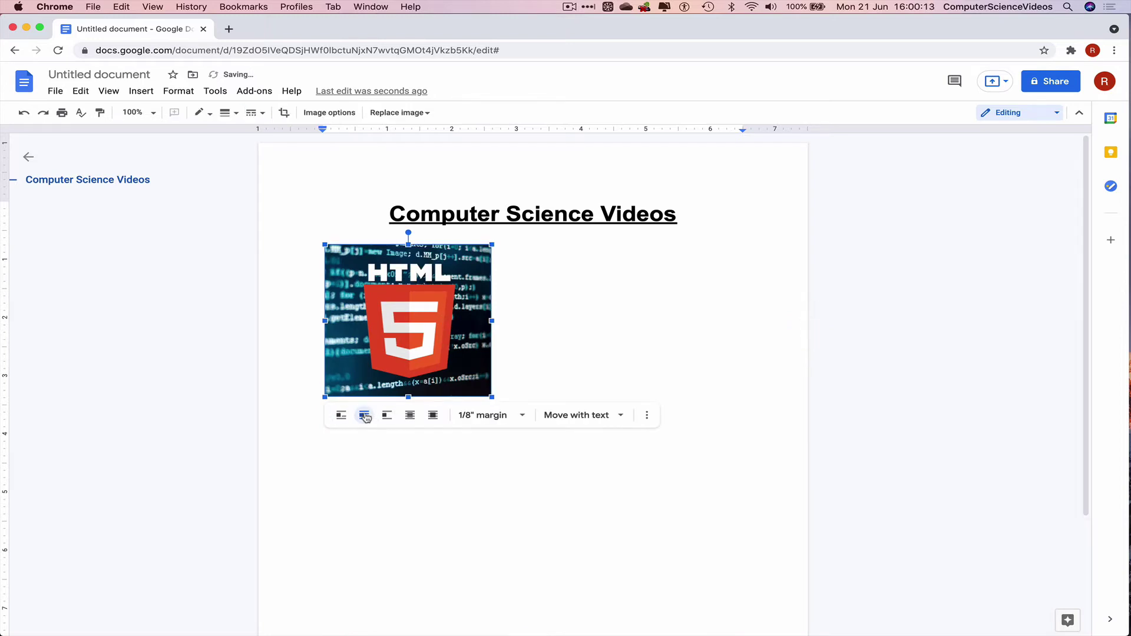
click(385, 417)
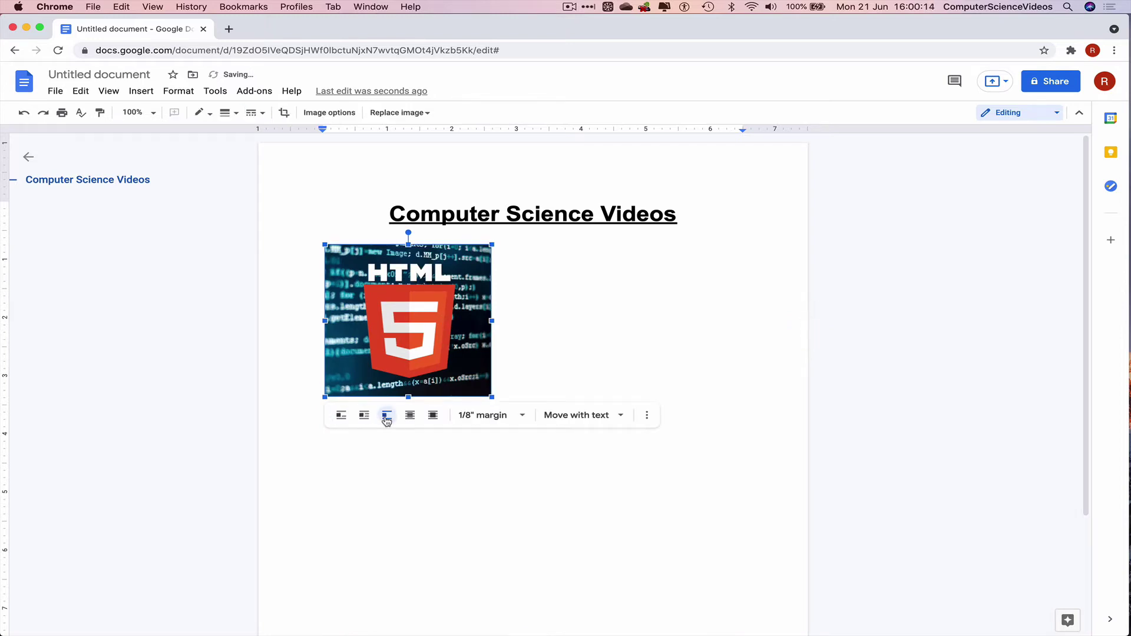
click(340, 417)
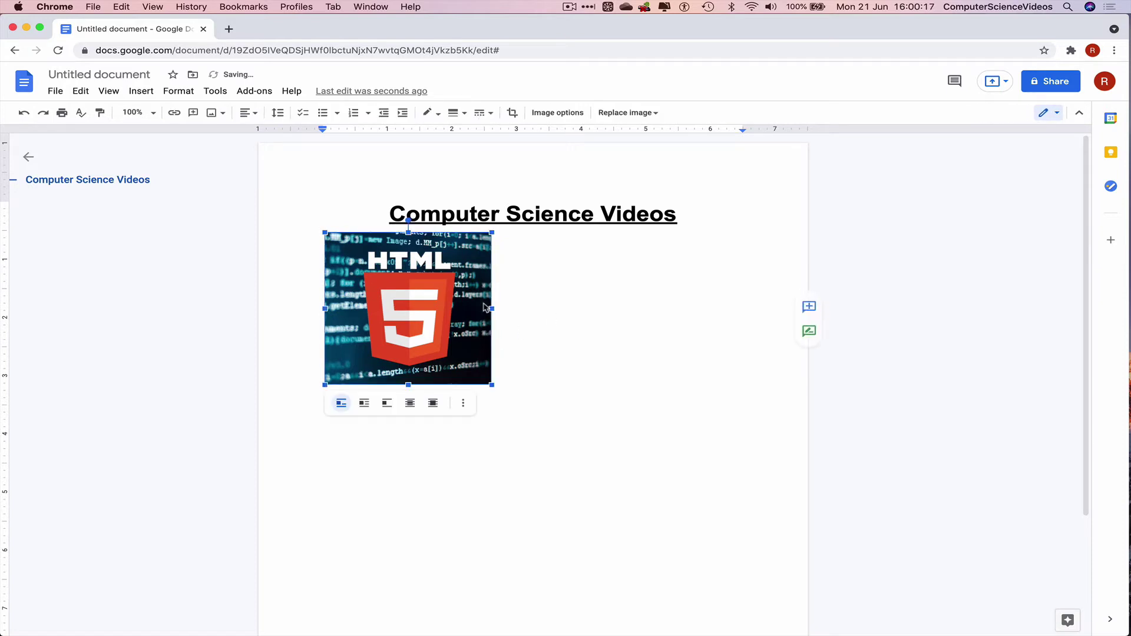
Step: Open the HTML5 image's Alt text settings and cancel without changes
right_click(438, 314)
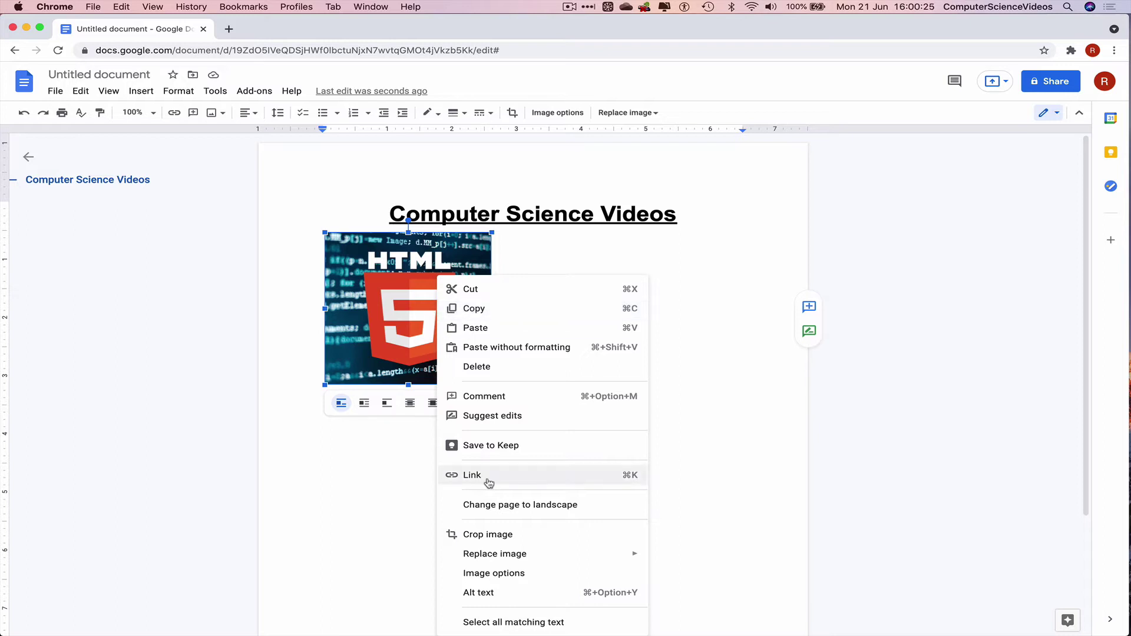
click(510, 594)
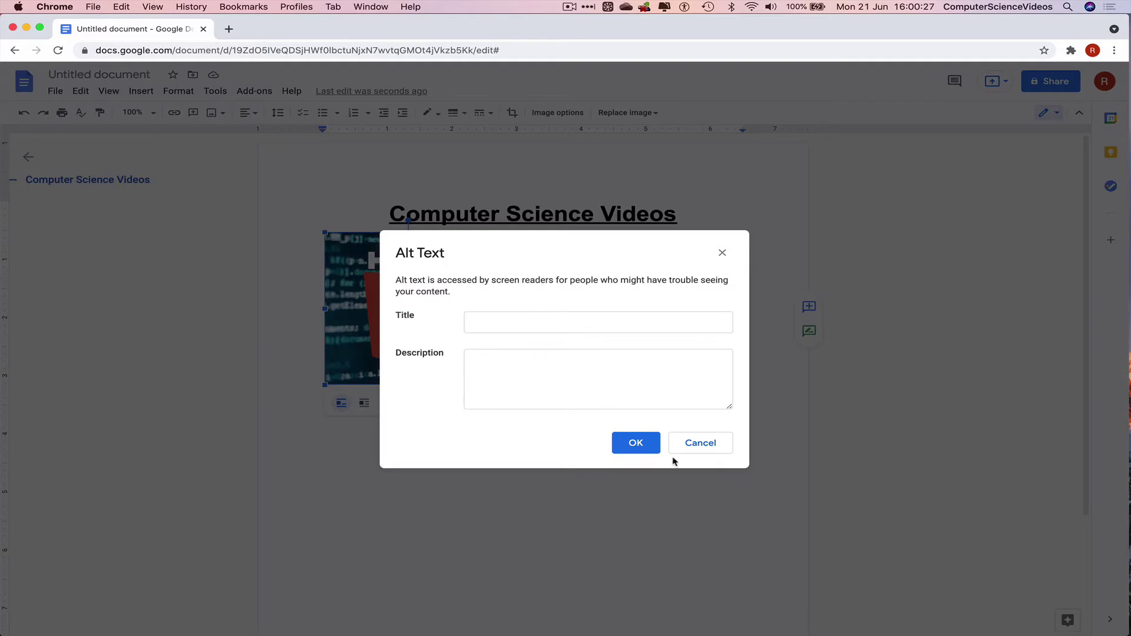
click(700, 445)
Step: Insert a blank line between the title and the HTML5 image
click(631, 271)
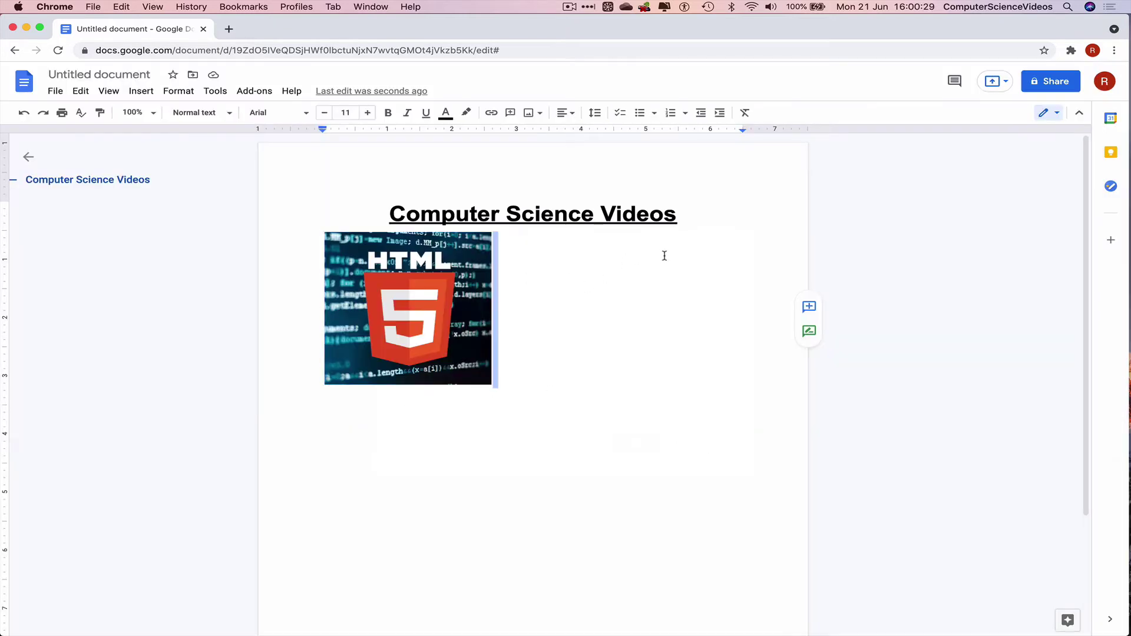
double_click(710, 216)
key(Return)
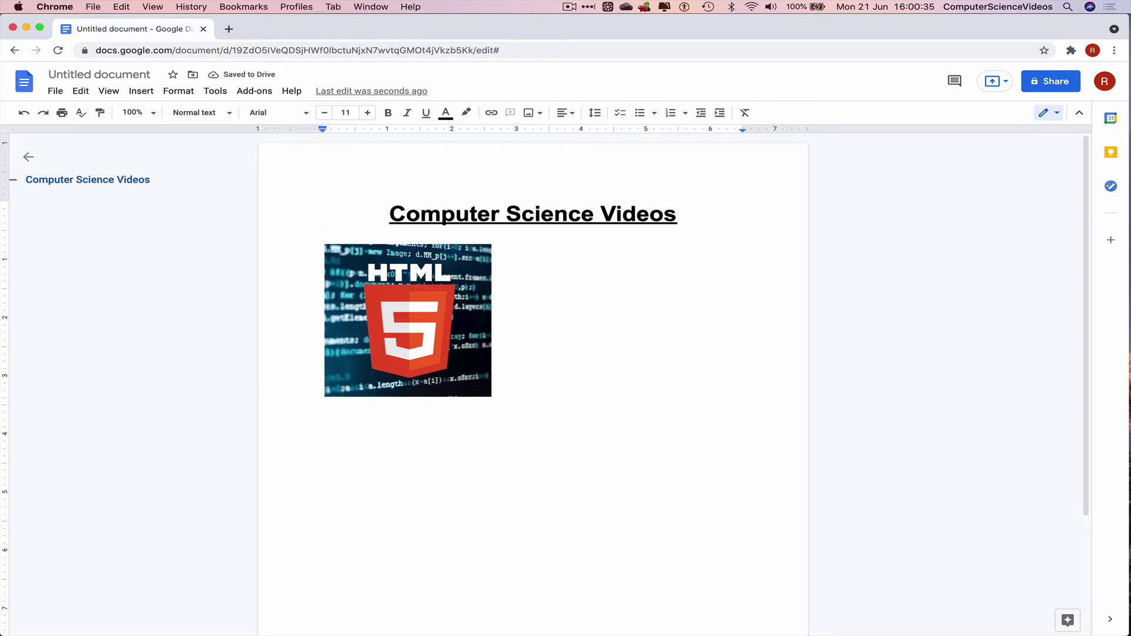
click(557, 371)
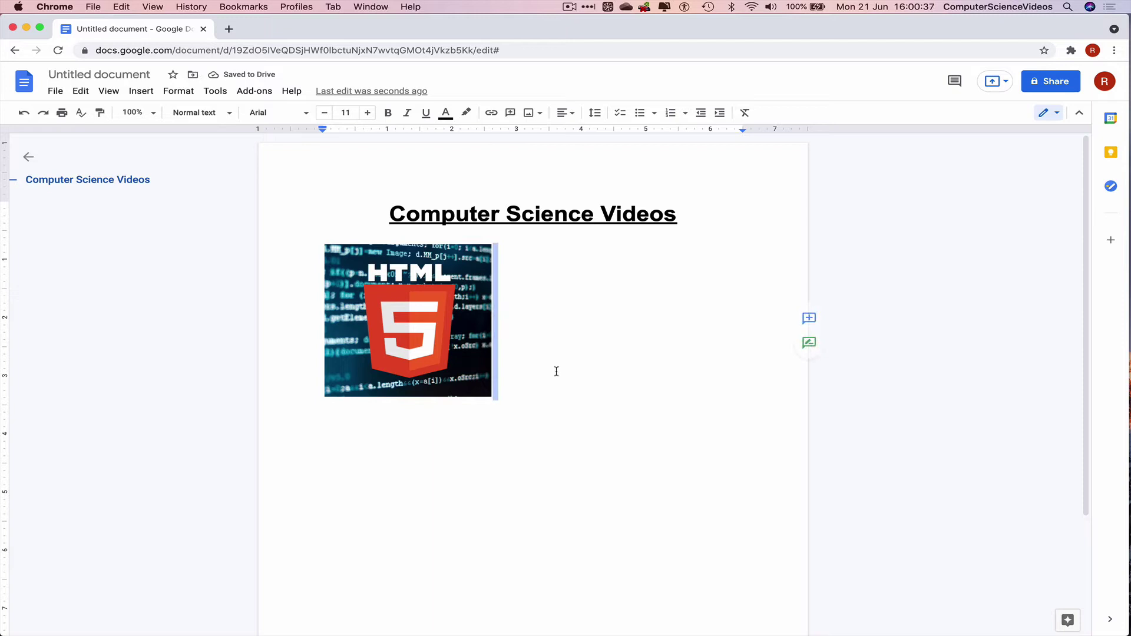
Step: Insert the COMPUTER SCIENCE image from Drive on a new line below the HTML5 image
key(Return)
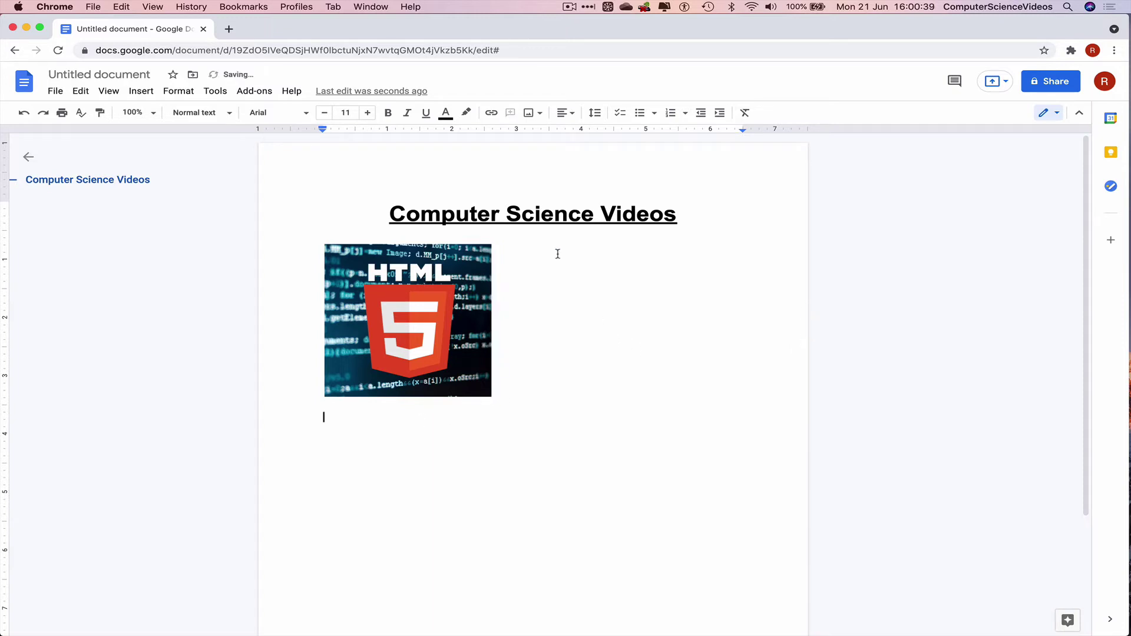
click(142, 90)
mouse_move(230, 118)
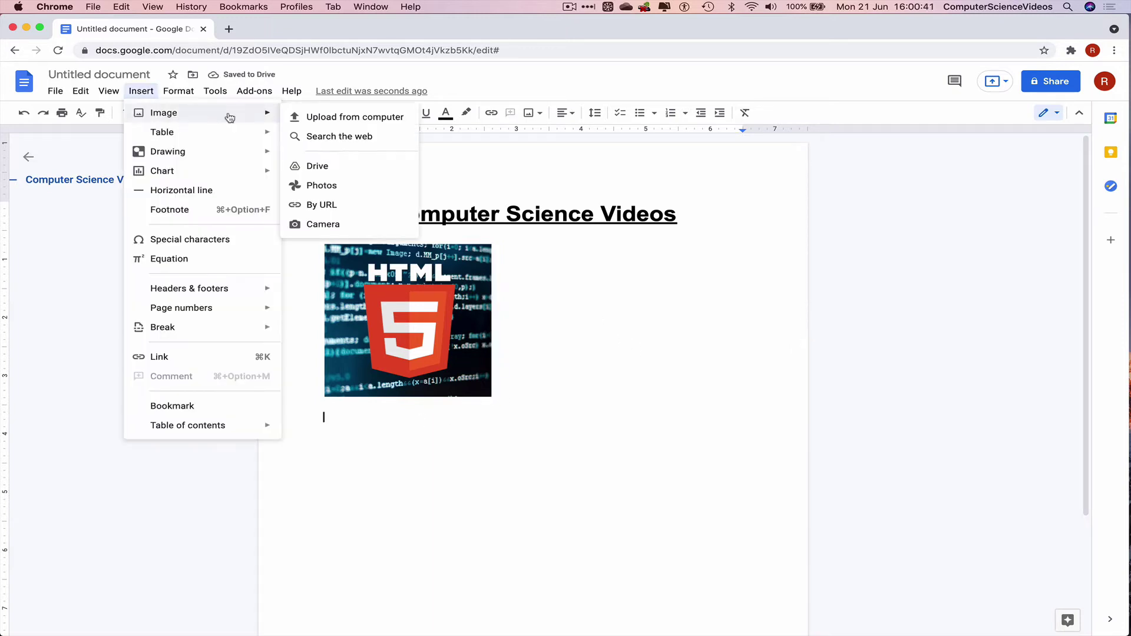
click(331, 163)
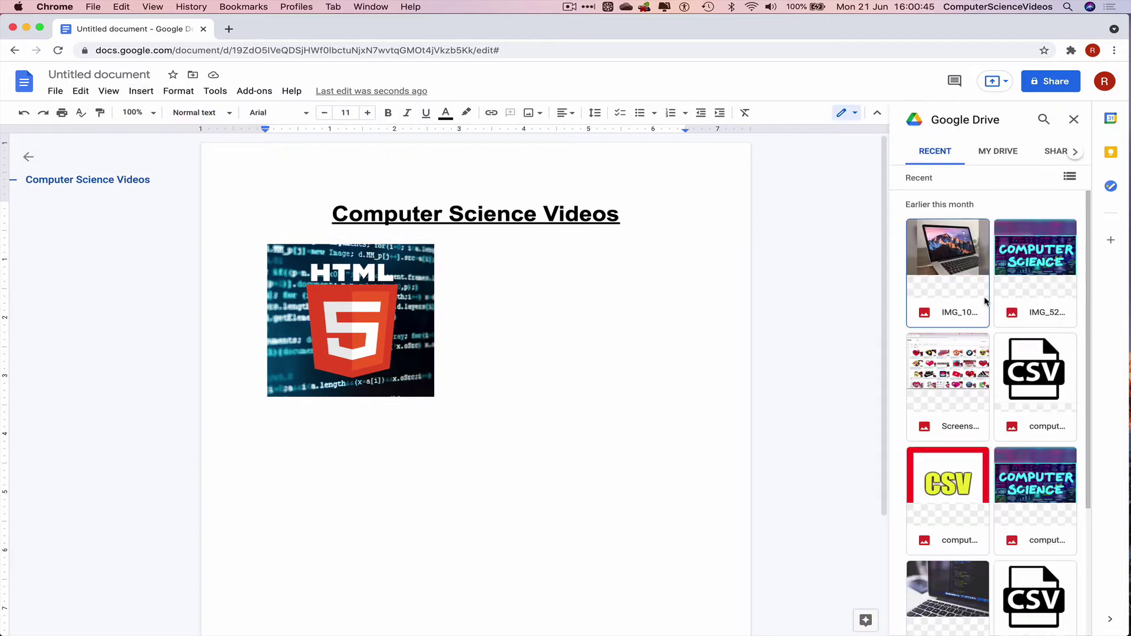
double_click(1037, 236)
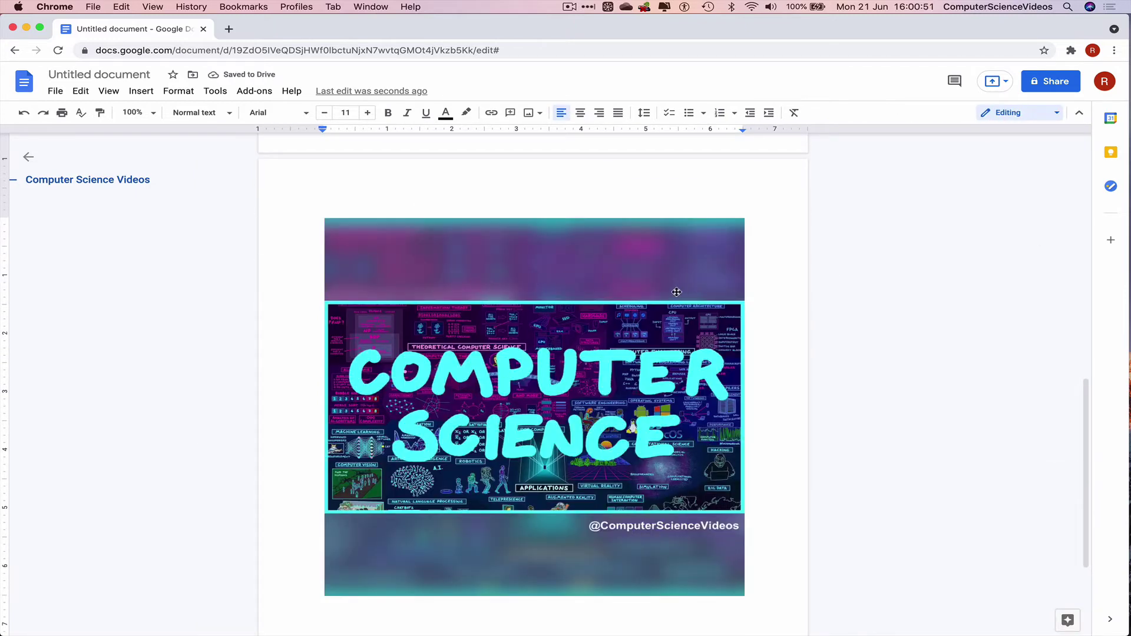
Step: Shrink the COMPUTER SCIENCE image to a small size like the HTML5 image
scroll(674, 330, up, 3)
scroll(674, 291, down, 2)
click(658, 394)
scroll(659, 390, down, 1)
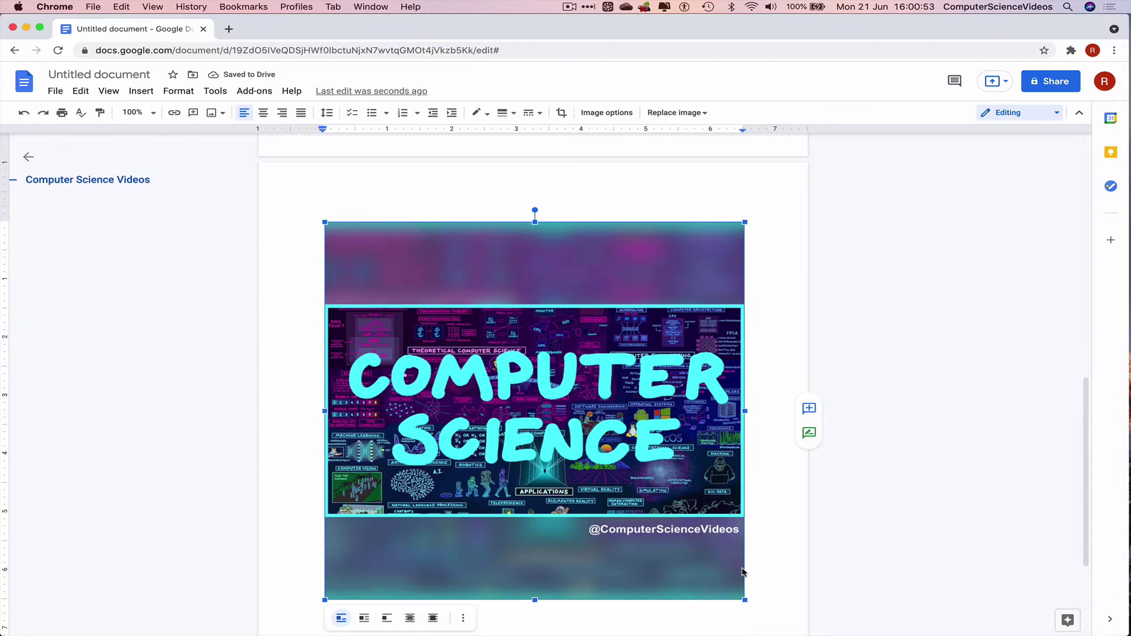
drag(745, 601, 453, 341)
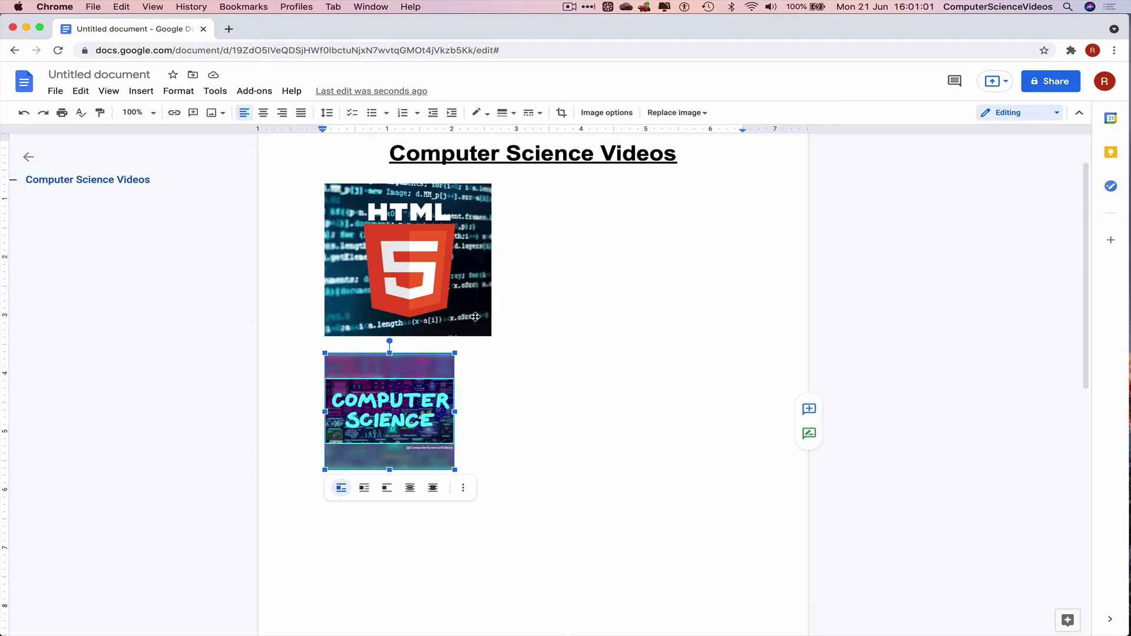
Step: Crop a thin strip off the bottom and top of the COMPUTER SCIENCE image
click(488, 458)
click(393, 411)
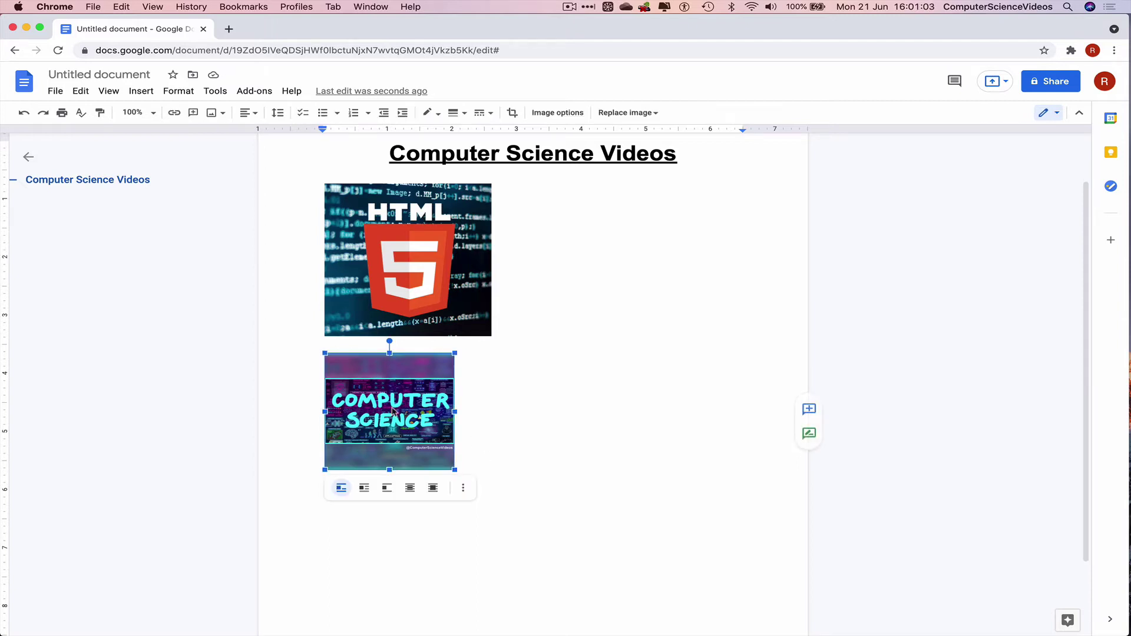
right_click(407, 424)
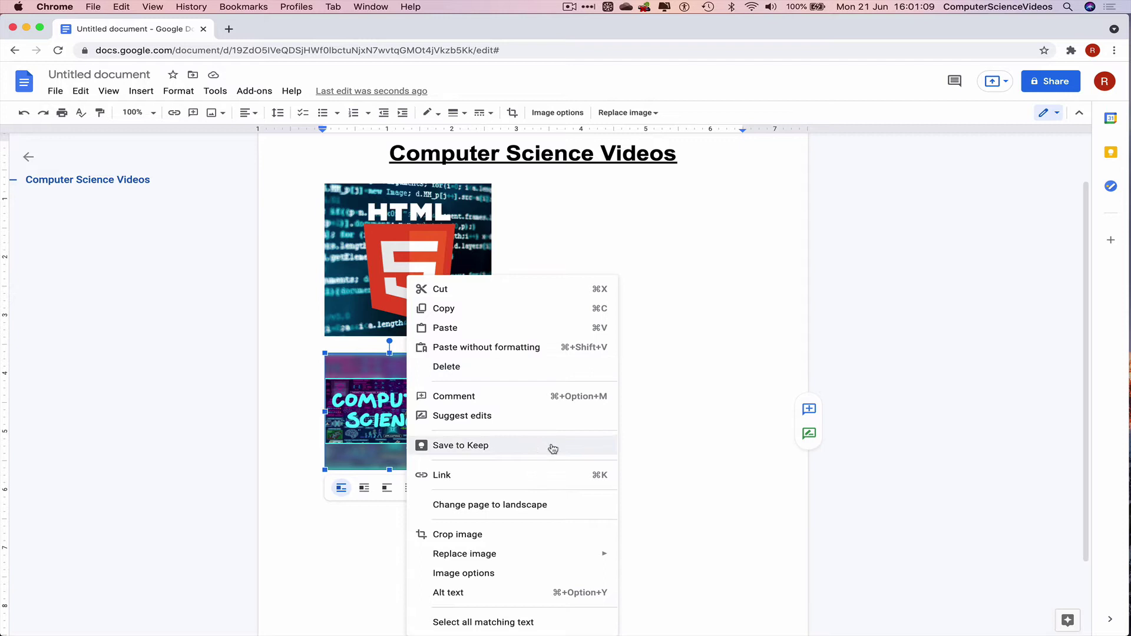
click(497, 537)
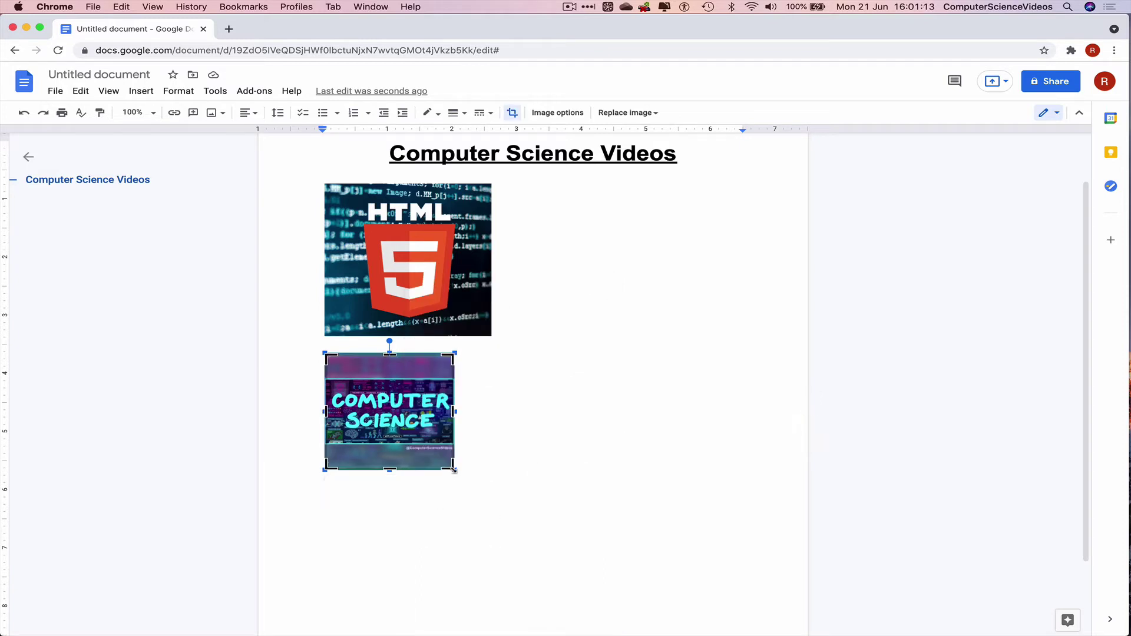
drag(390, 470, 390, 460)
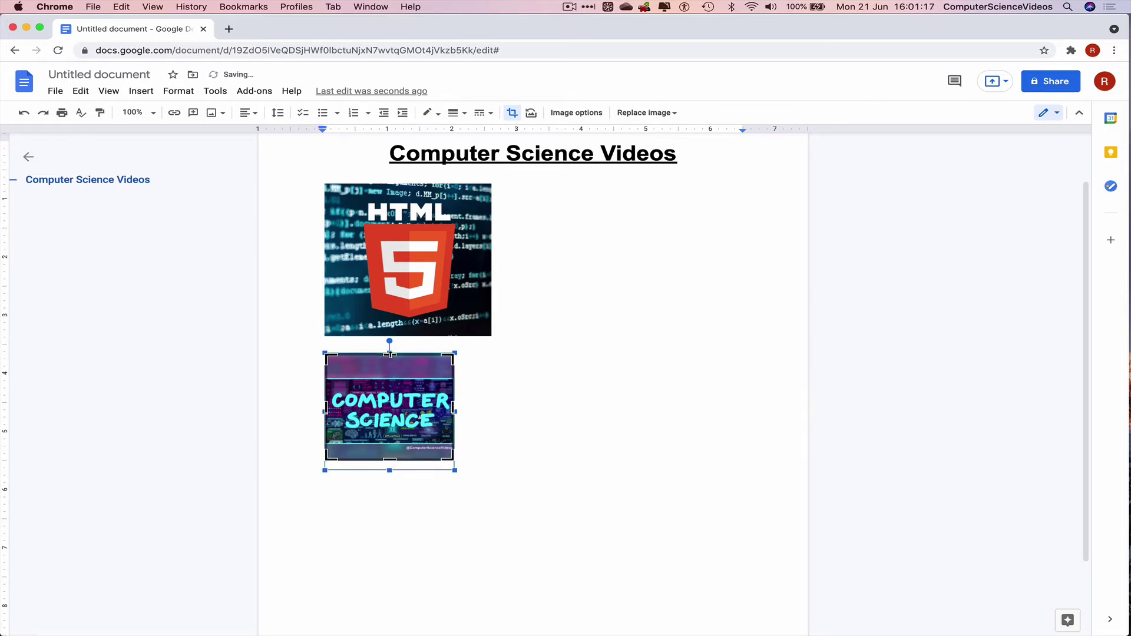
drag(390, 355, 389, 364)
click(603, 404)
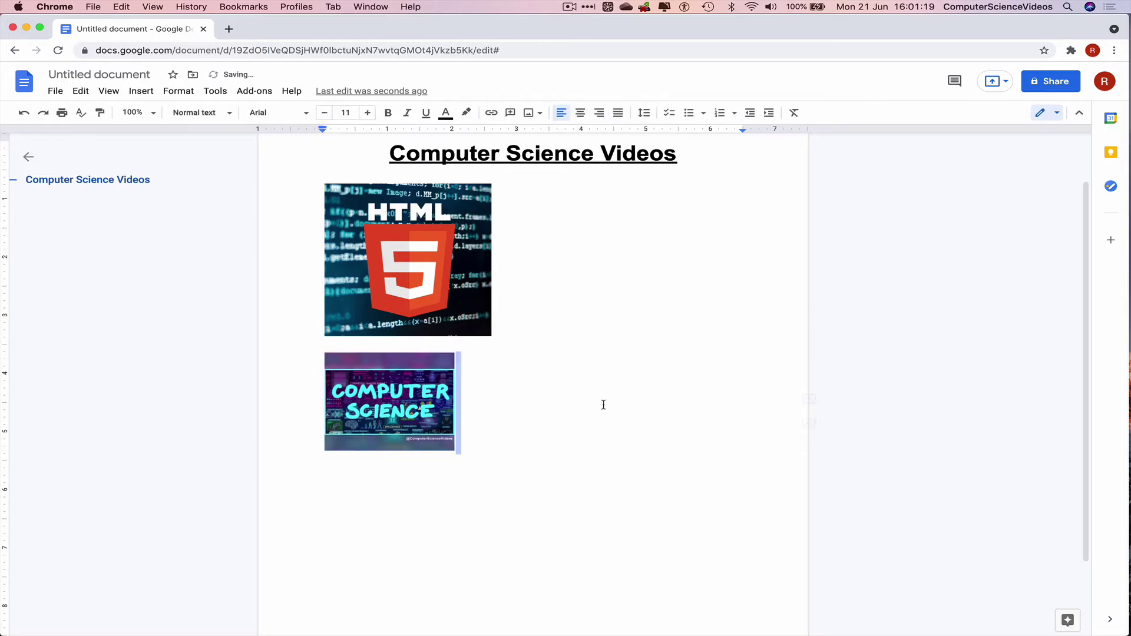
Step: Set the Computer Science image to In front of text and drag it beside the HTML image
click(327, 419)
right_click(427, 386)
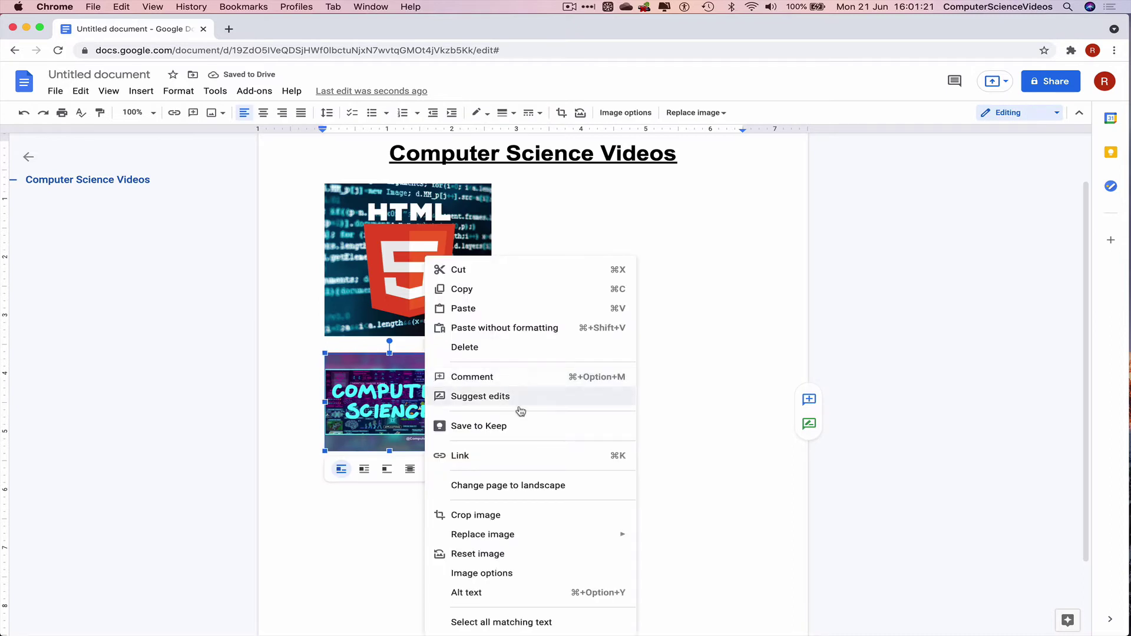
click(511, 574)
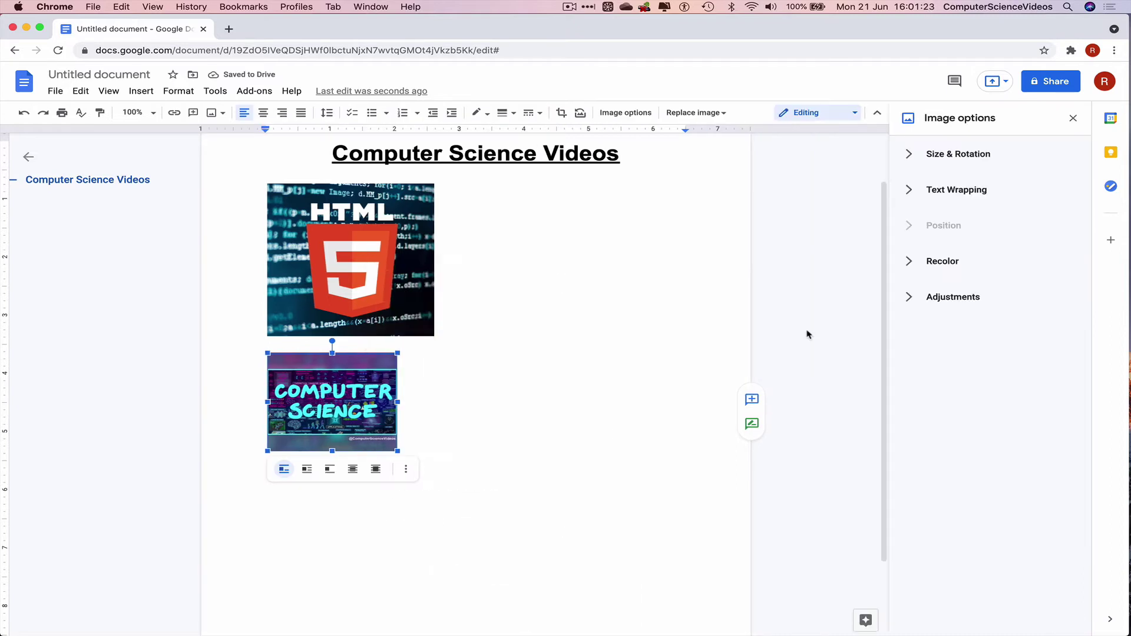
click(910, 189)
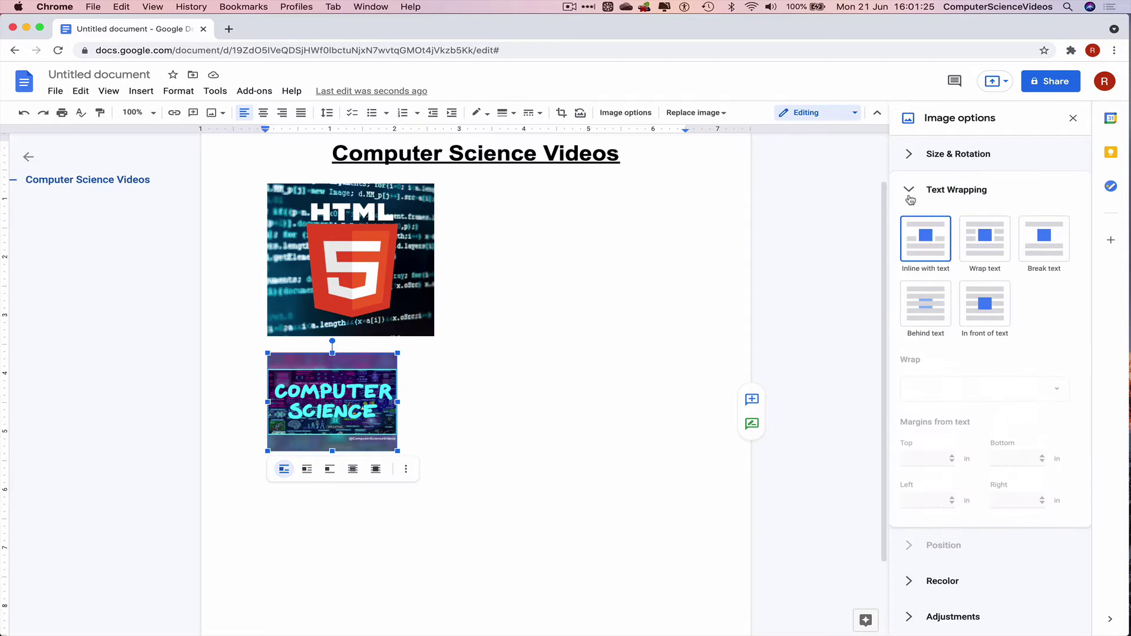
click(980, 255)
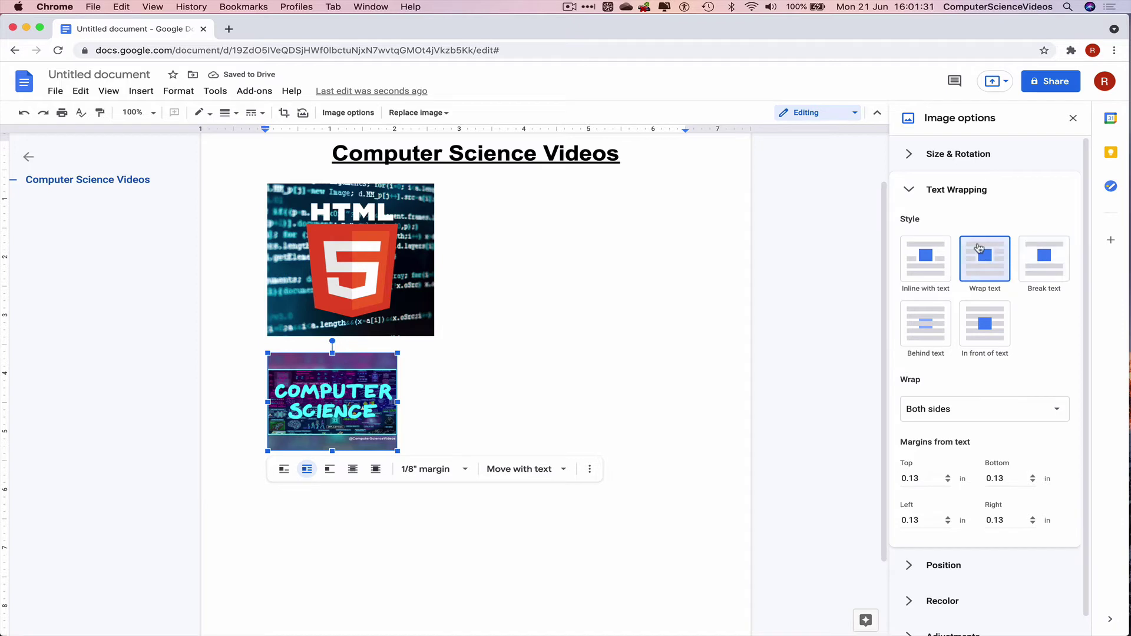
click(983, 316)
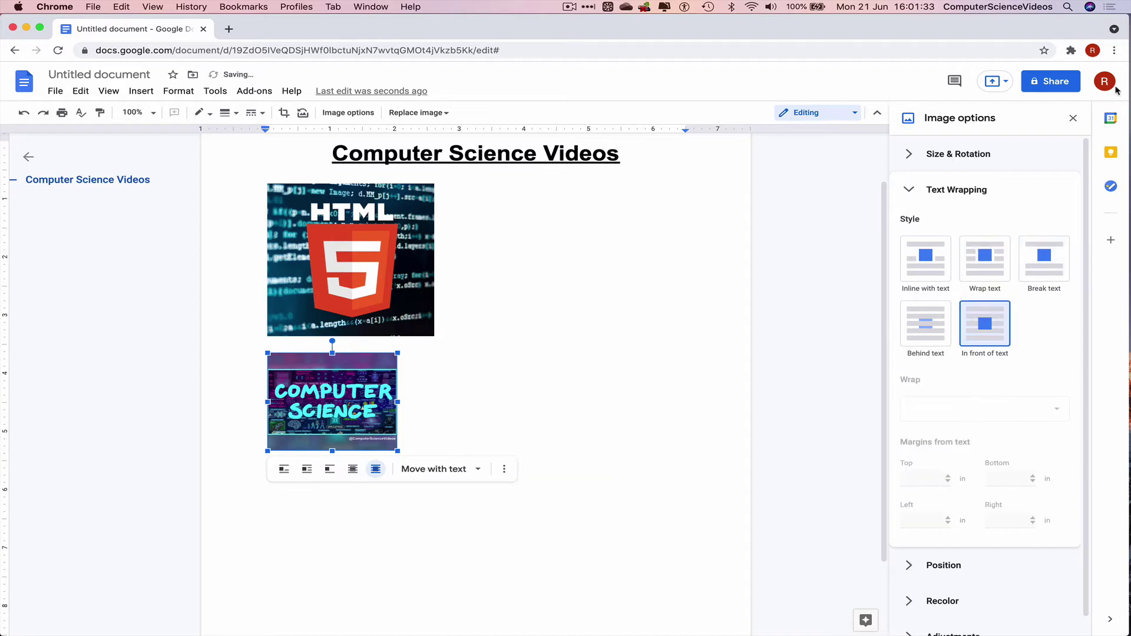
click(1073, 119)
drag(426, 401, 572, 213)
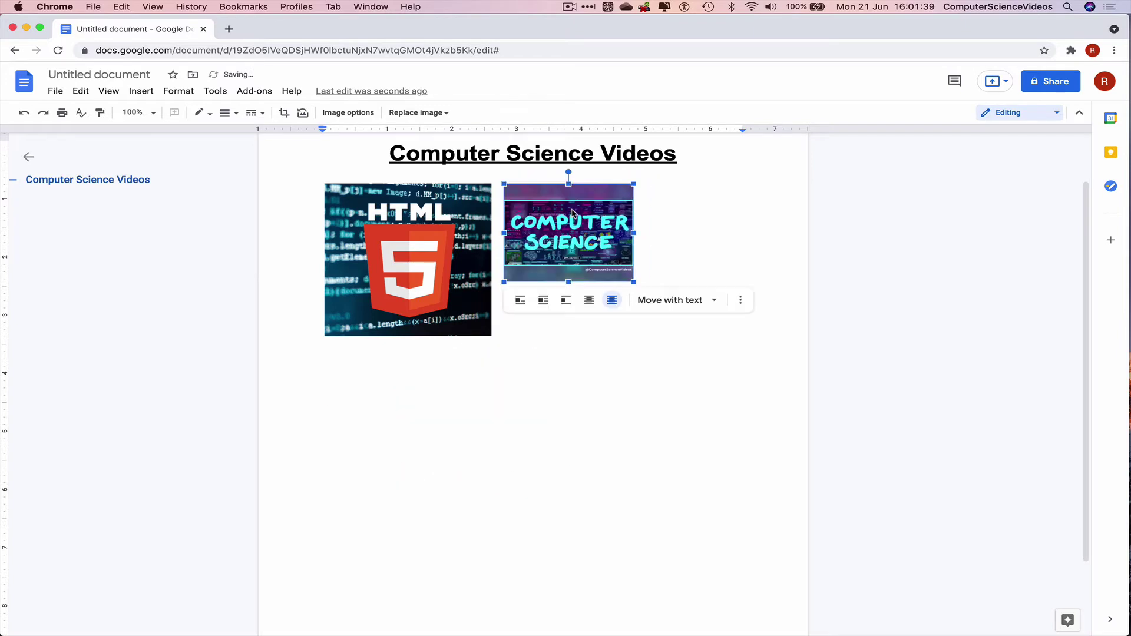
click(419, 384)
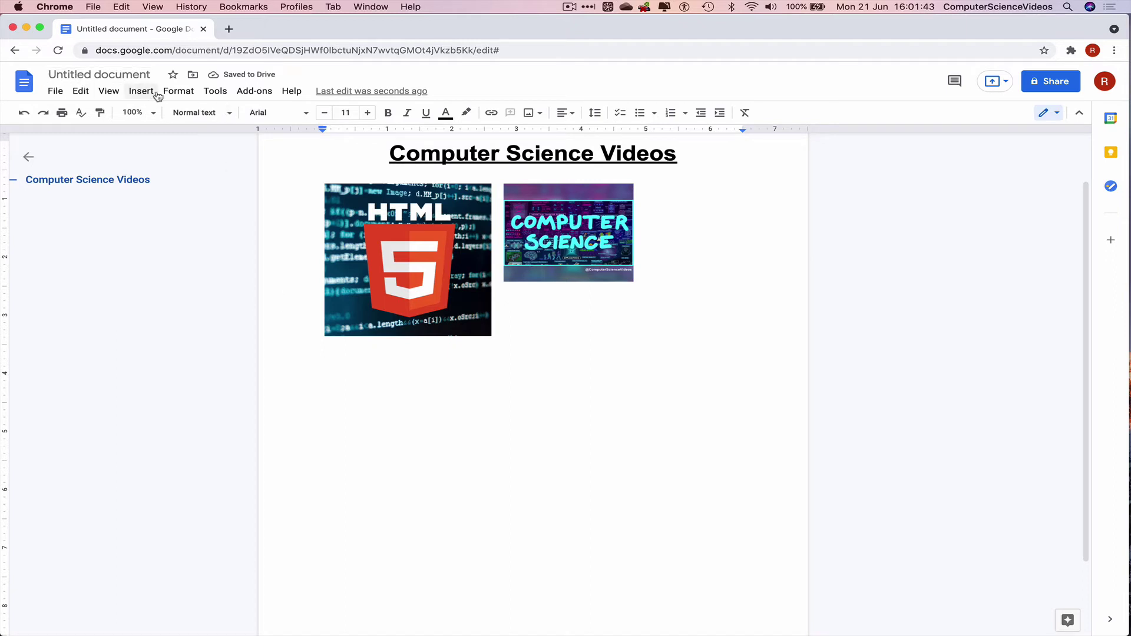
Step: Type 'Computer Science Videos here today to show you guy' on the empty line below the images
click(179, 91)
mouse_move(208, 118)
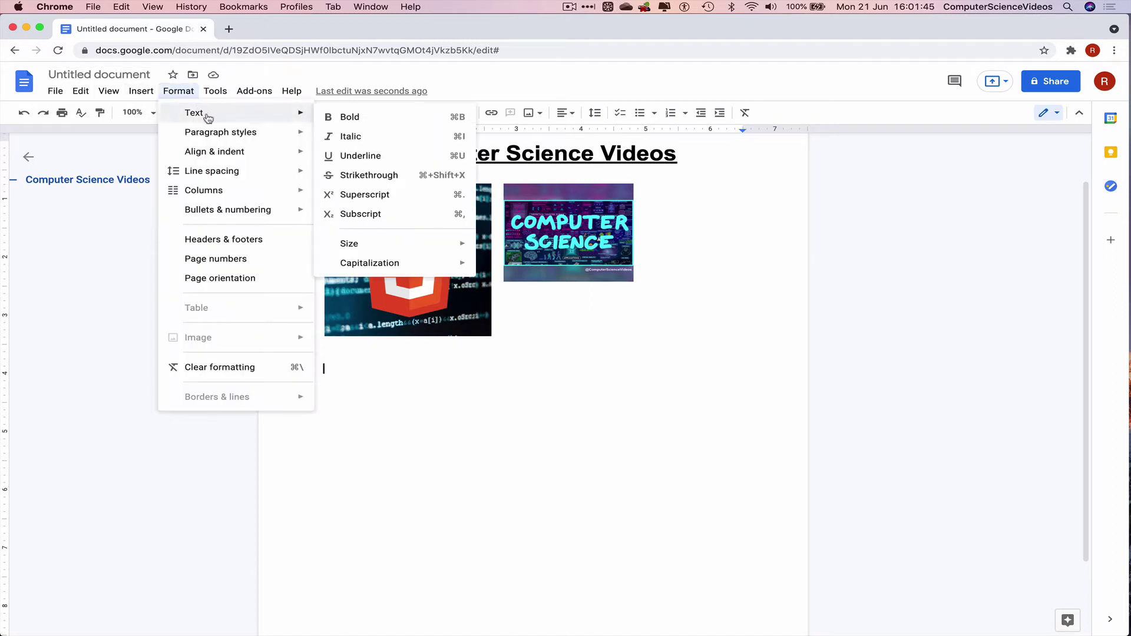
click(429, 407)
click(357, 374)
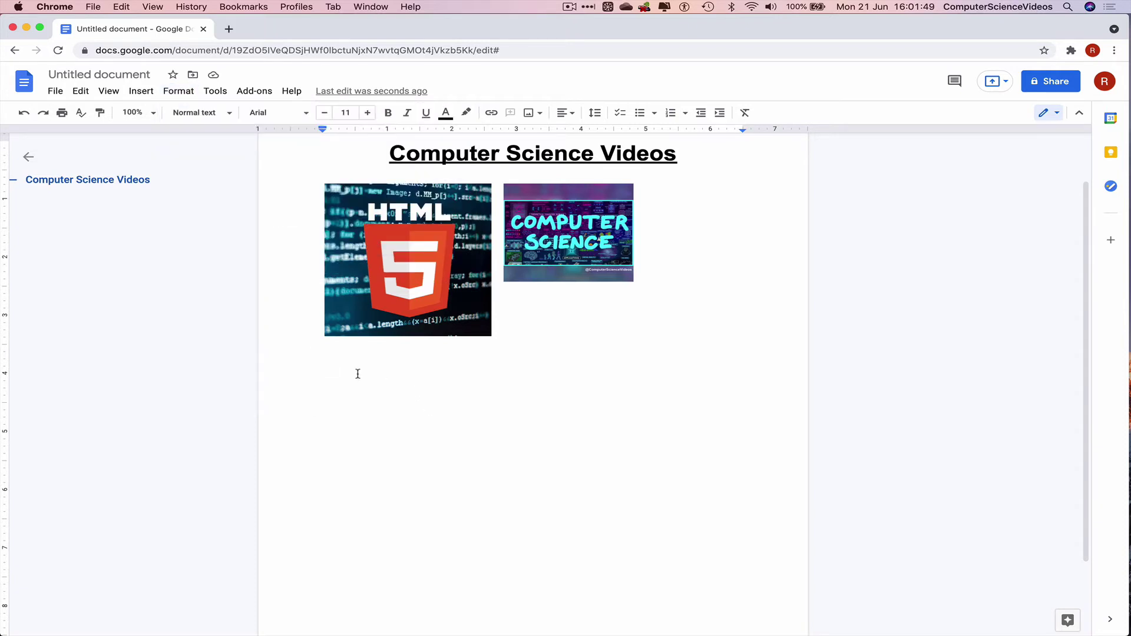
scroll(358, 374, up, 2)
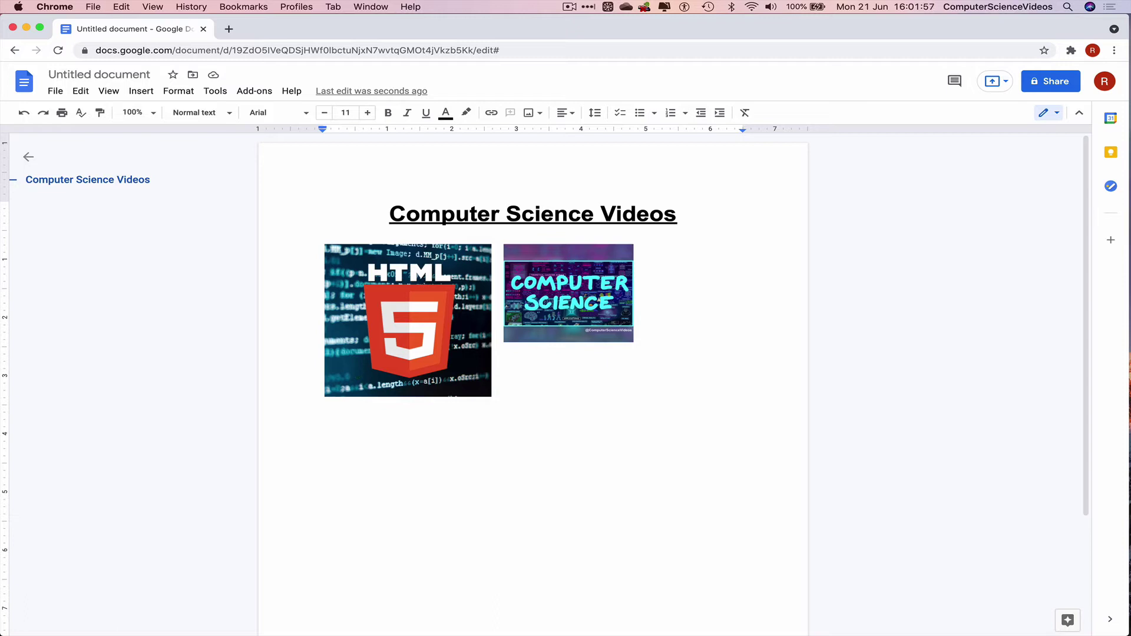
text(Computer Scie)
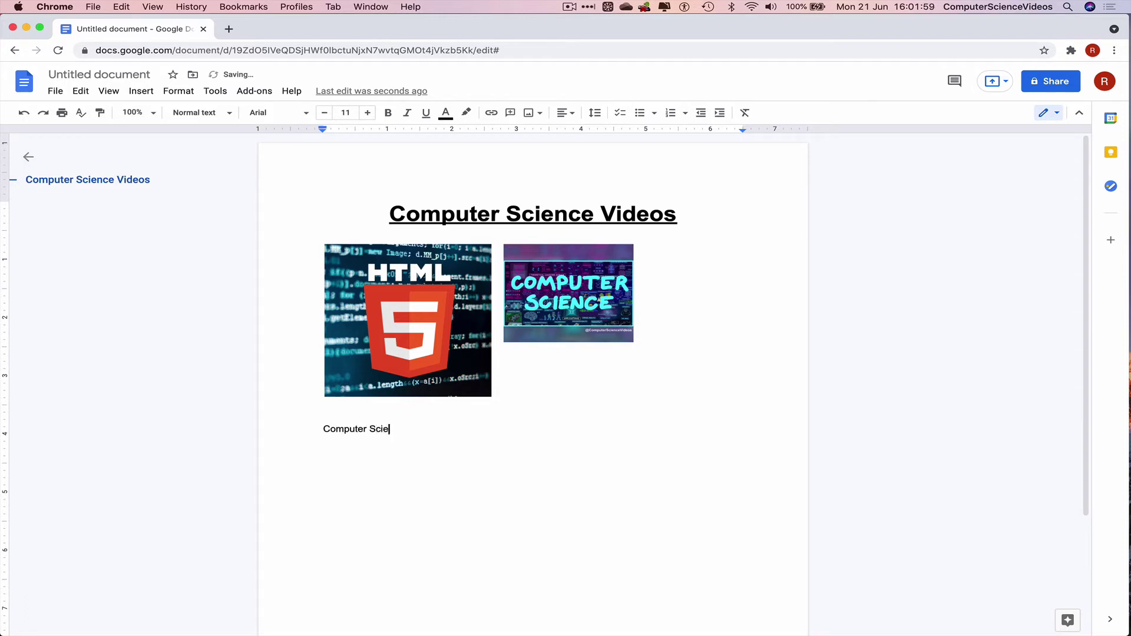
text(nce Videos here today to show you guys....)
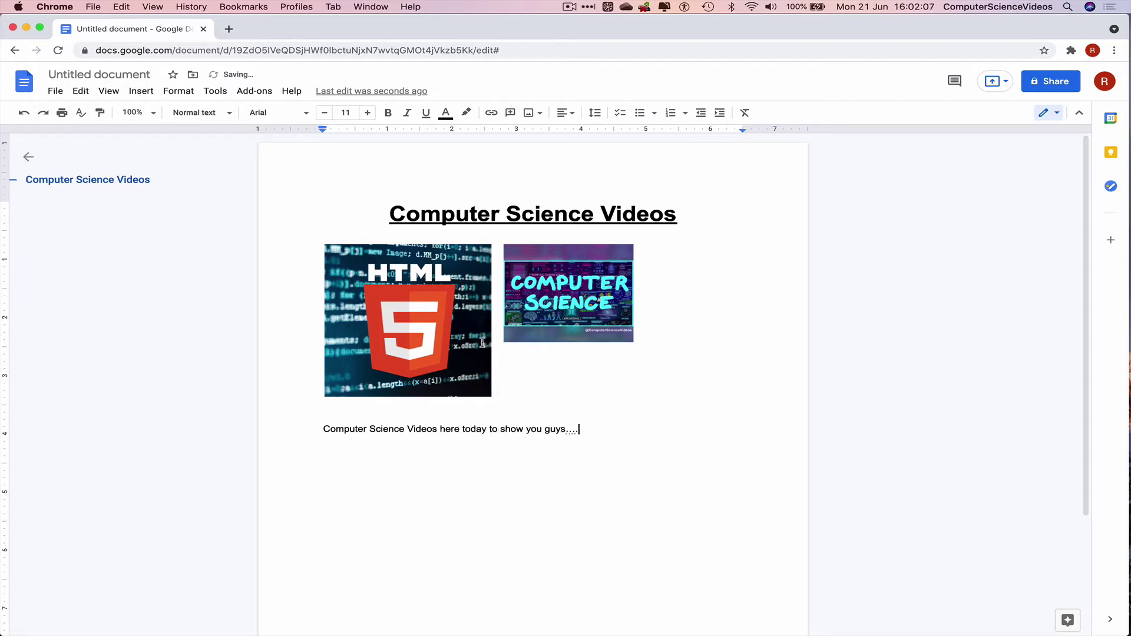
triple_click(318, 433)
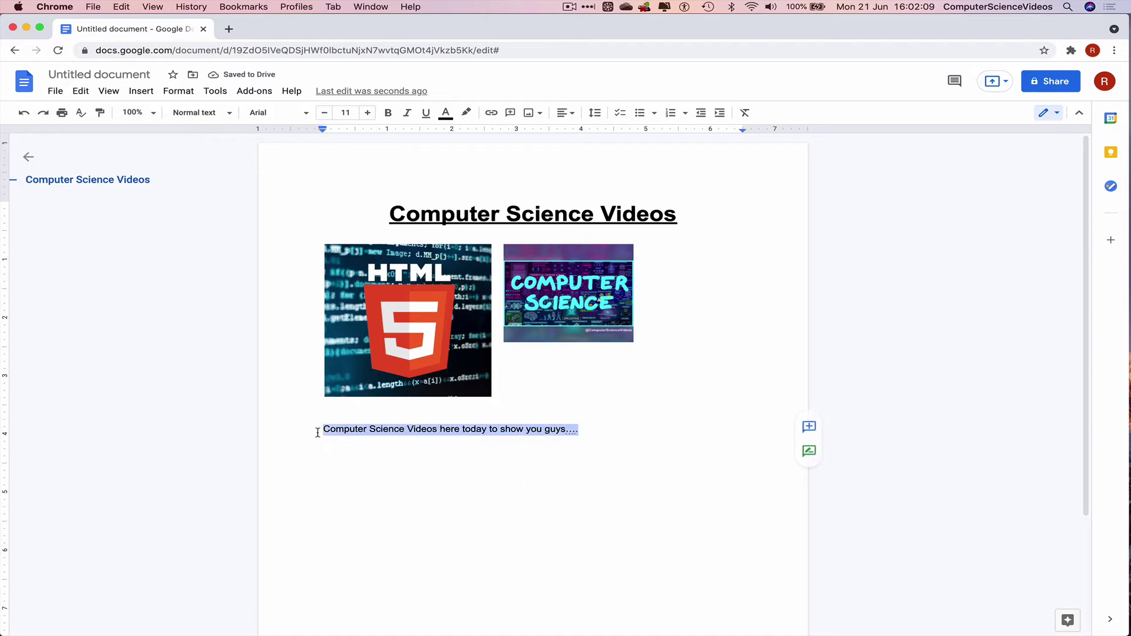
right_click(334, 433)
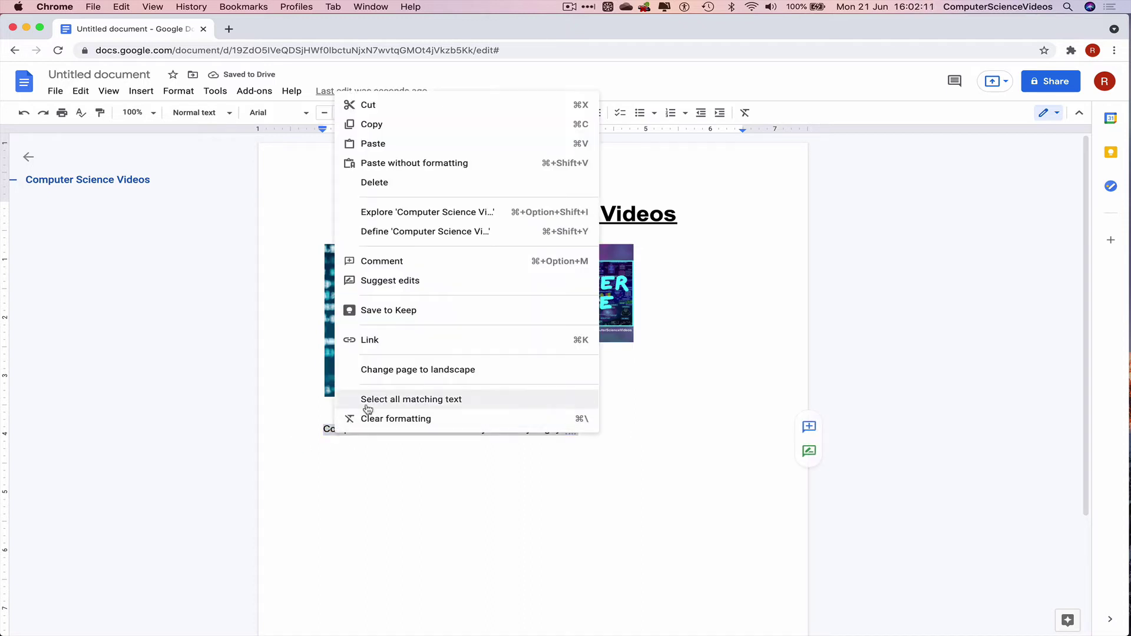
click(376, 460)
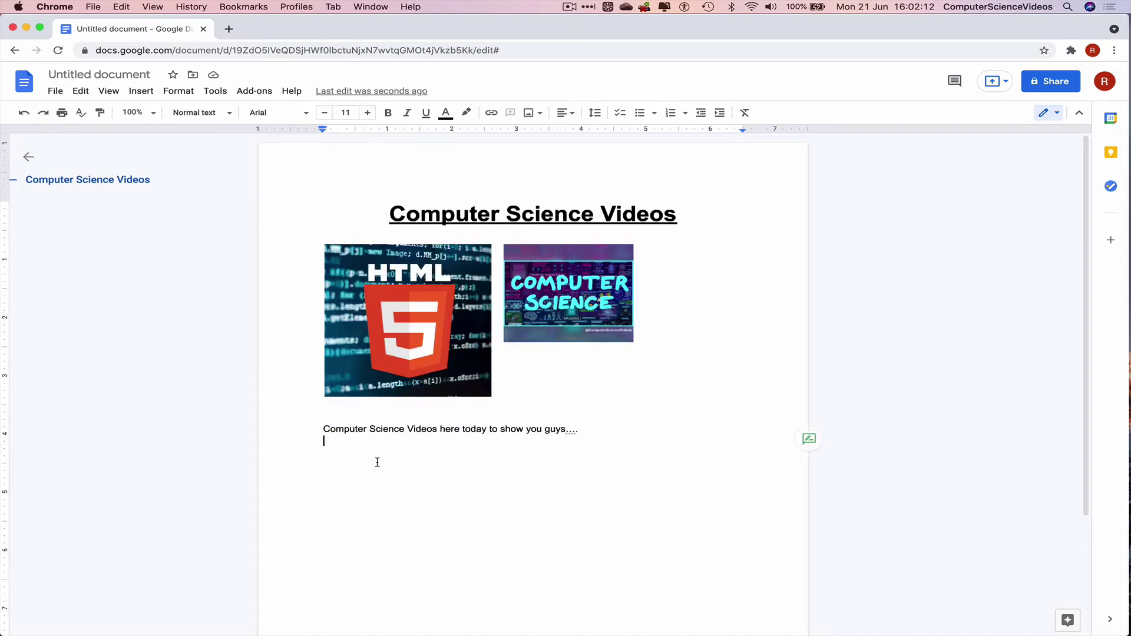
double_click(511, 428)
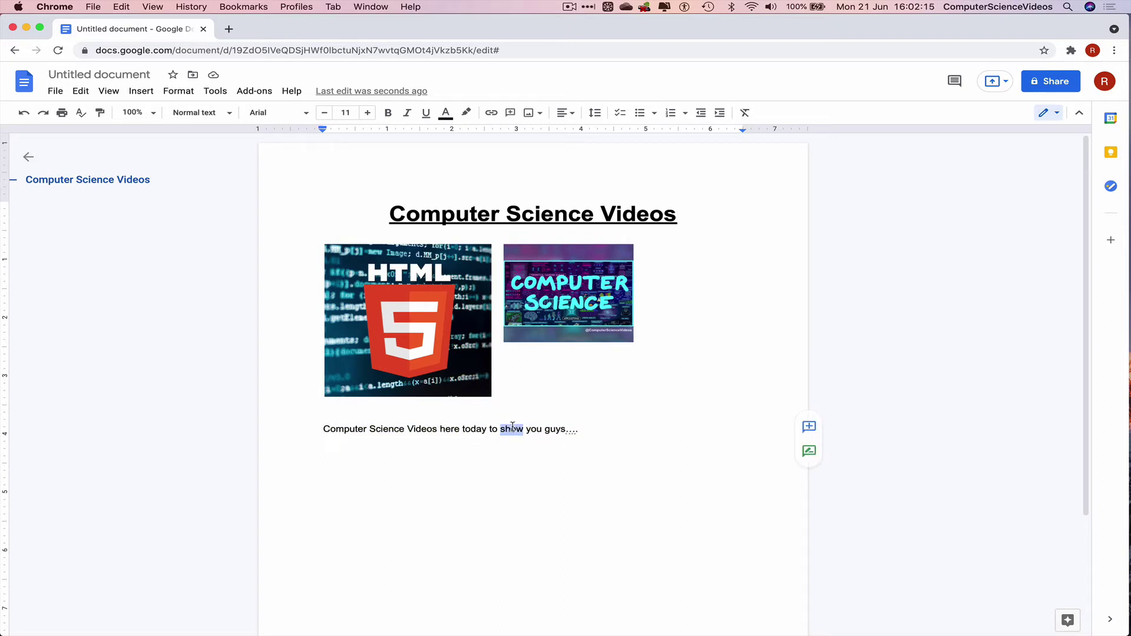
triple_click(512, 428)
click(177, 91)
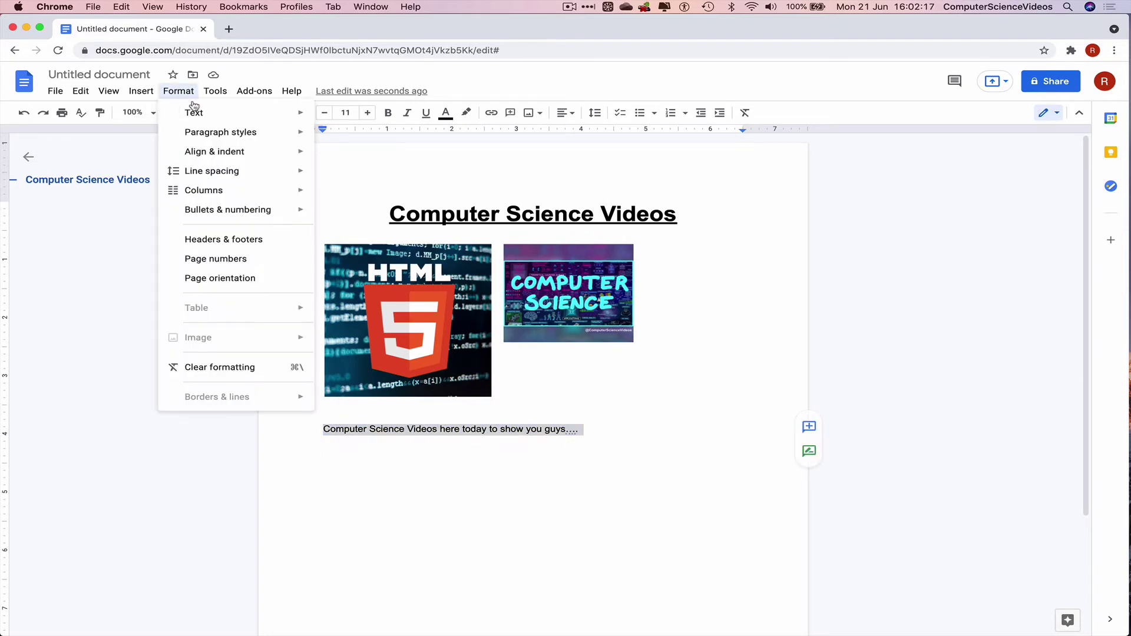
mouse_move(191, 112)
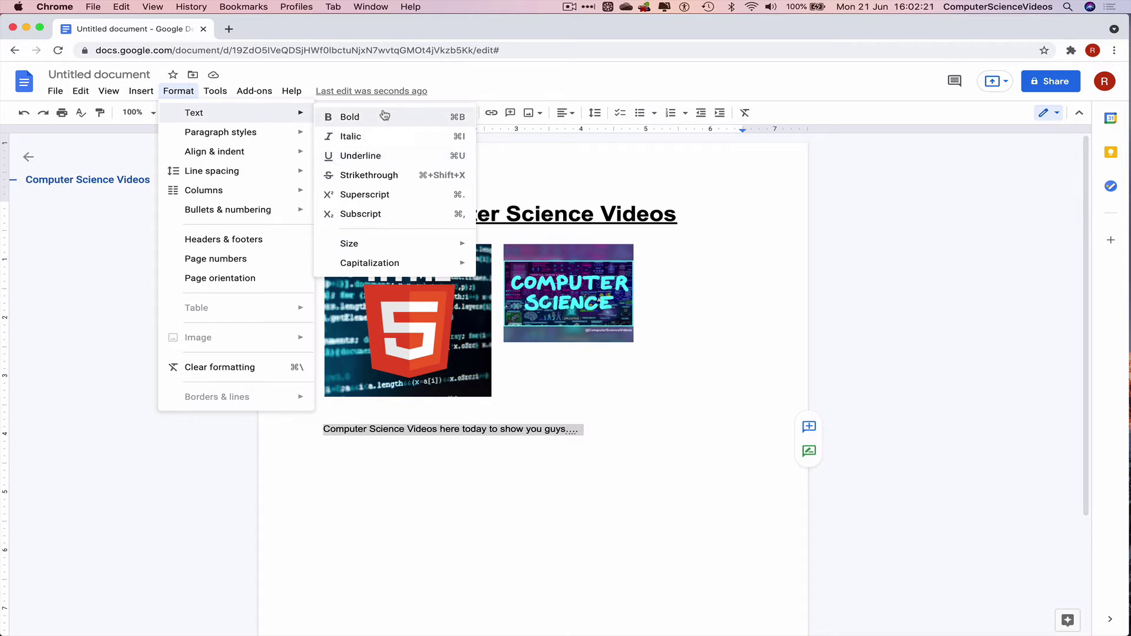
mouse_move(274, 137)
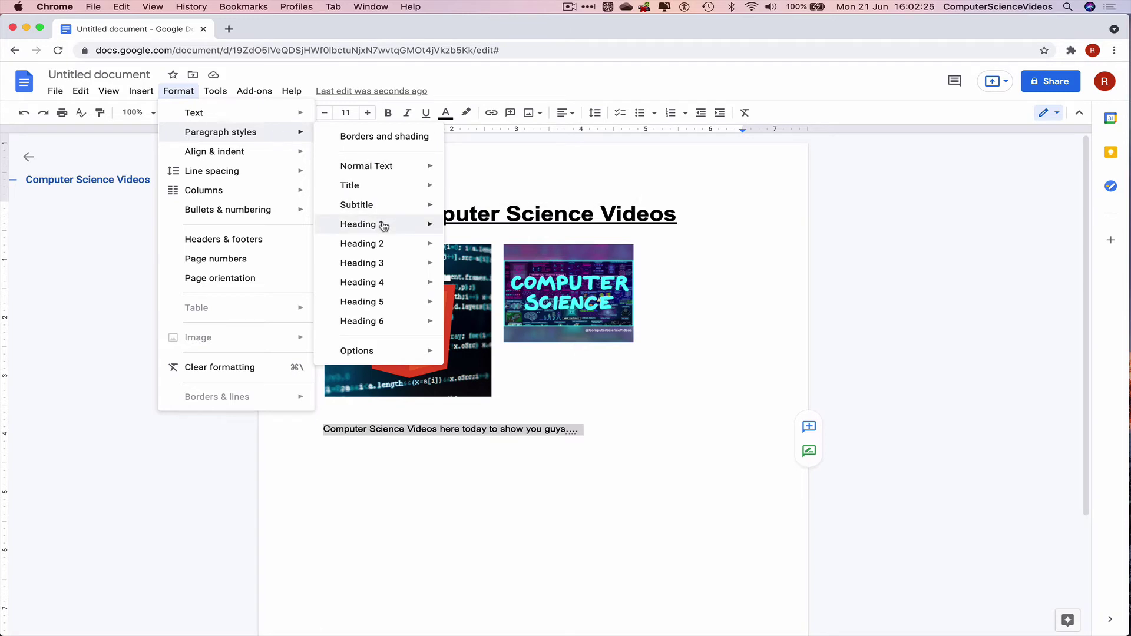
mouse_move(381, 224)
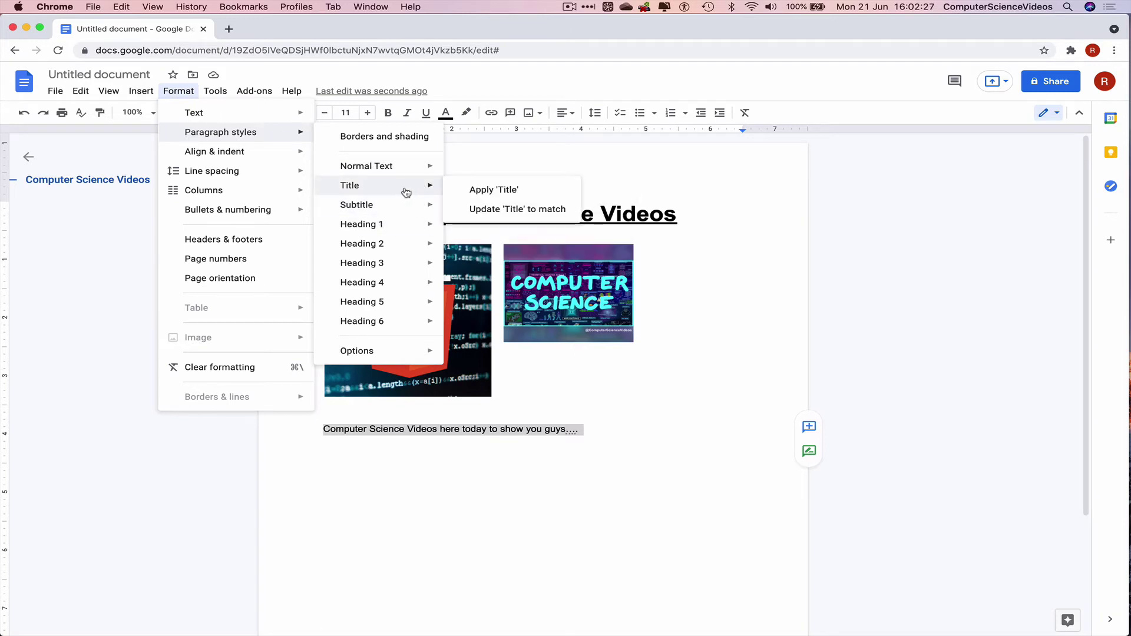
mouse_move(406, 172)
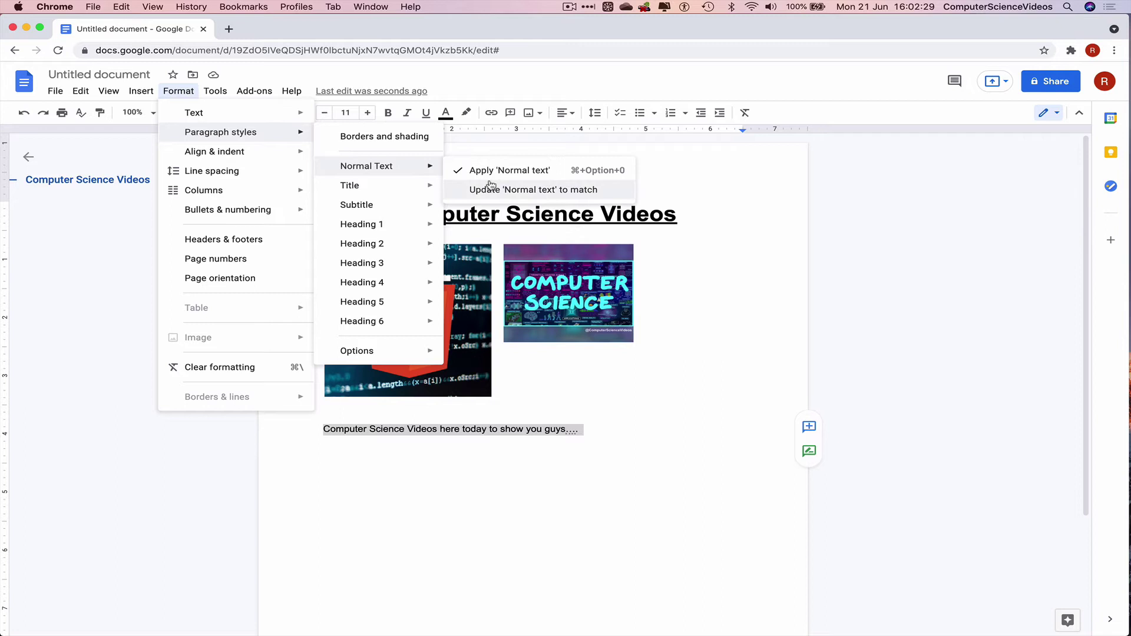
mouse_move(396, 271)
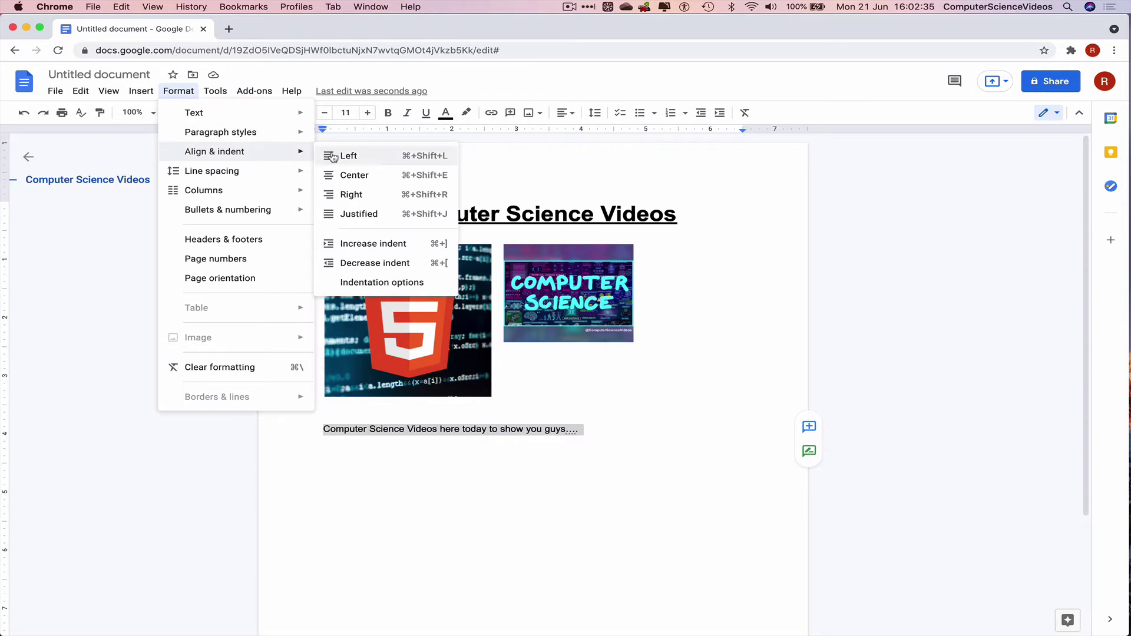
click(354, 193)
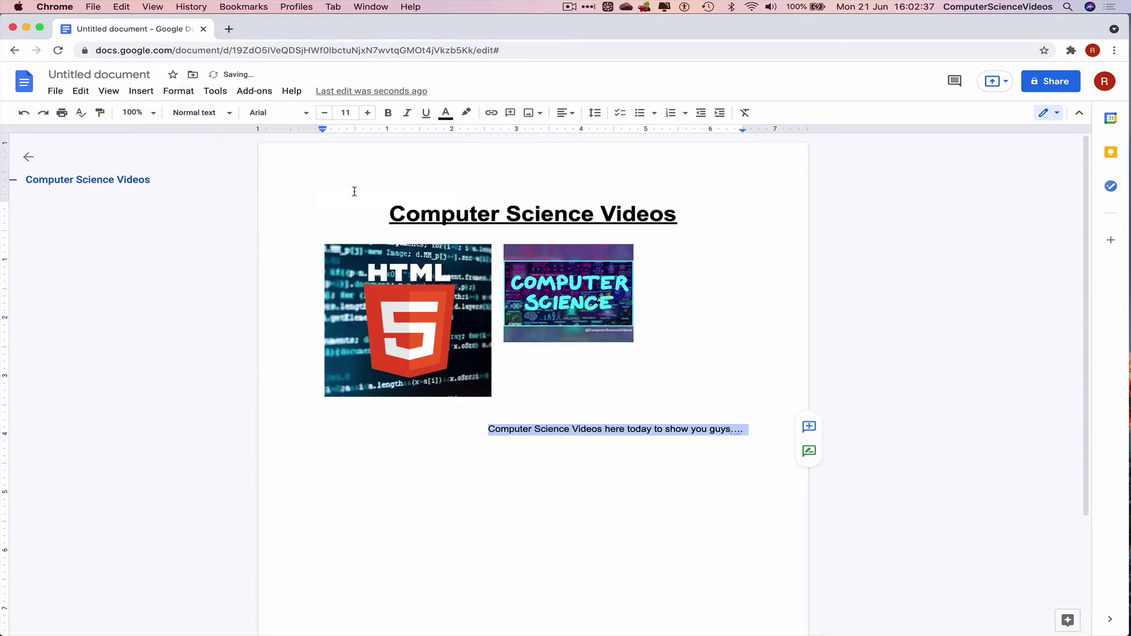
click(179, 93)
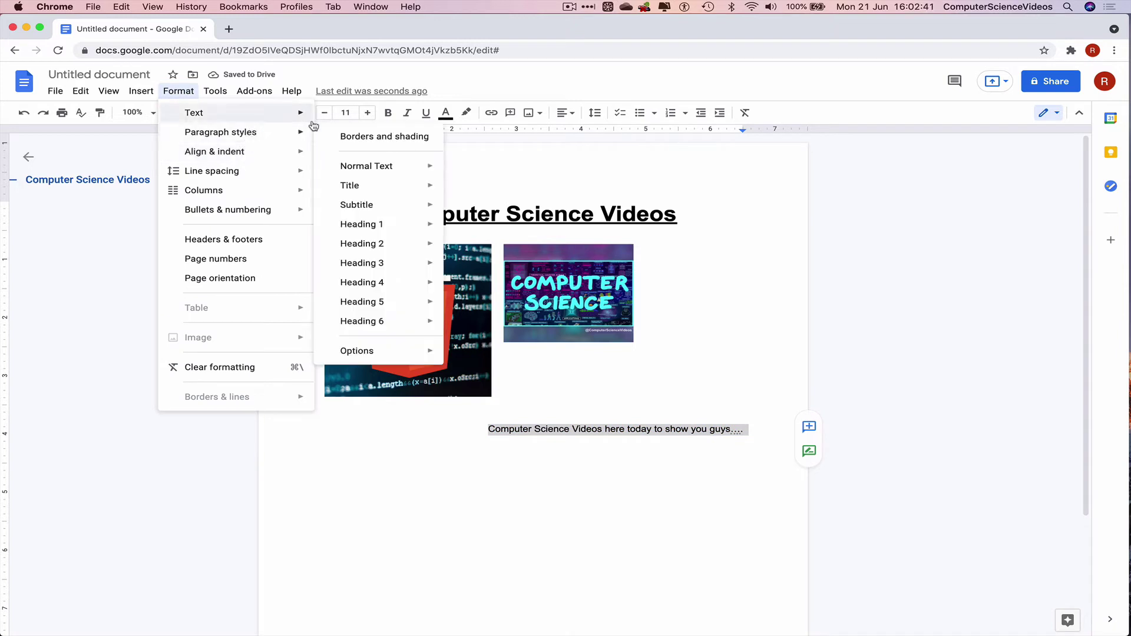
mouse_move(252, 156)
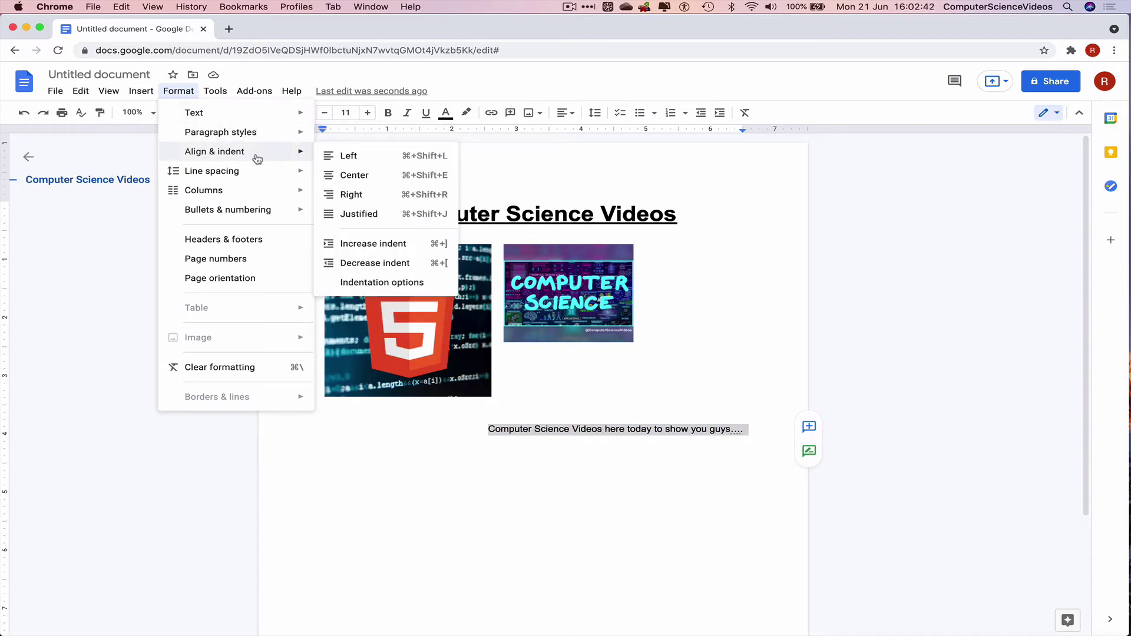
Step: Left-align the intro sentence and insert a 2×2 table below it
click(361, 156)
click(466, 453)
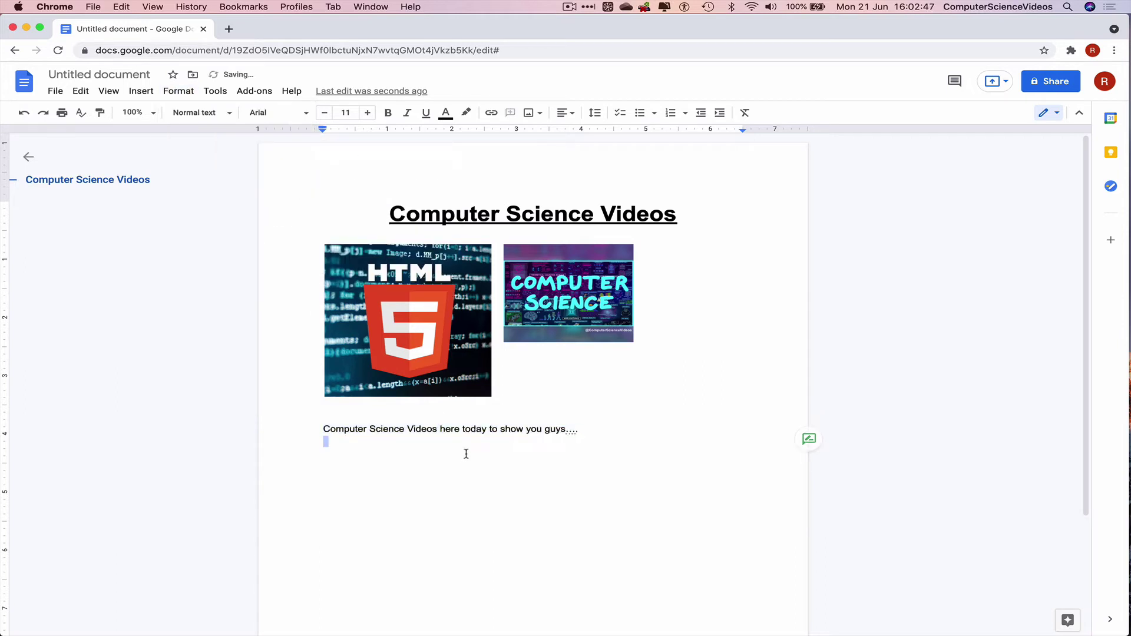
click(141, 91)
mouse_move(179, 91)
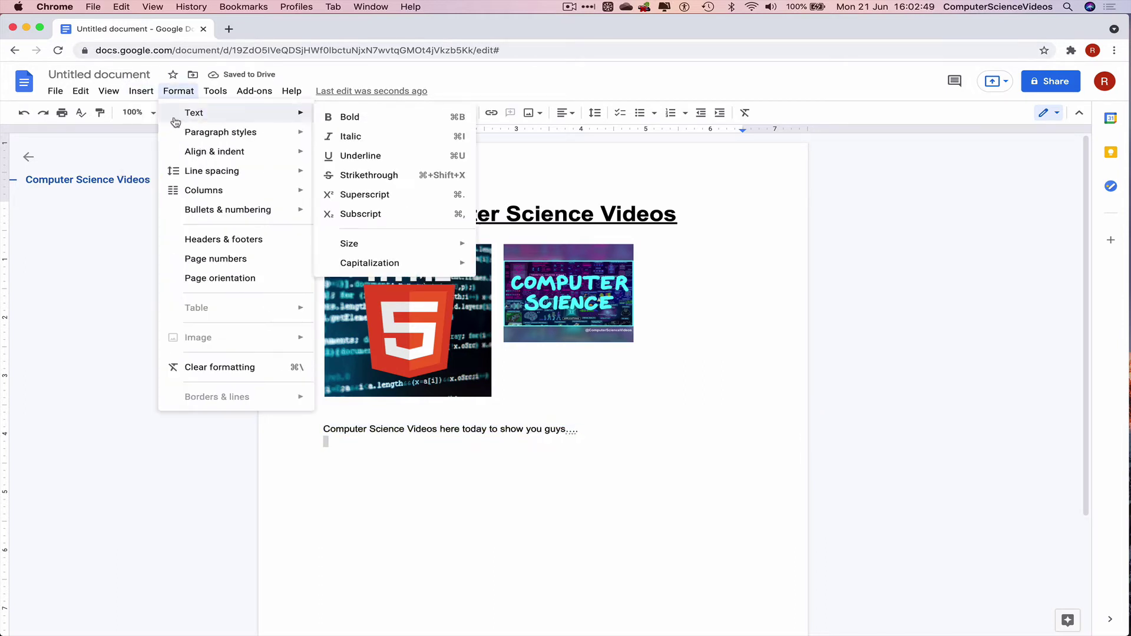
mouse_move(141, 91)
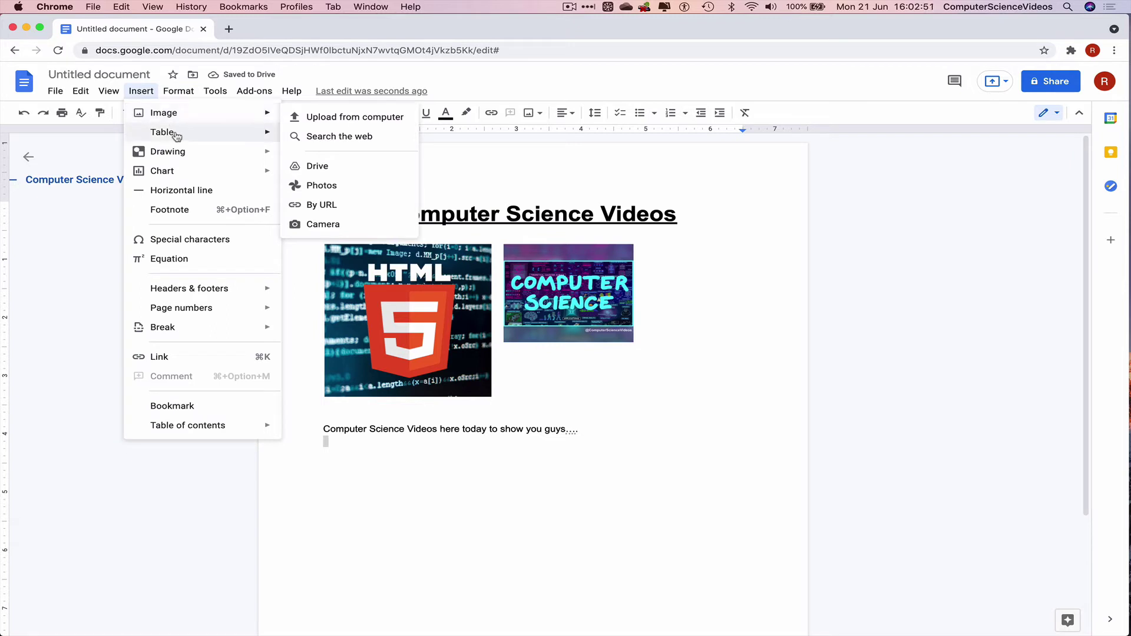
click(400, 498)
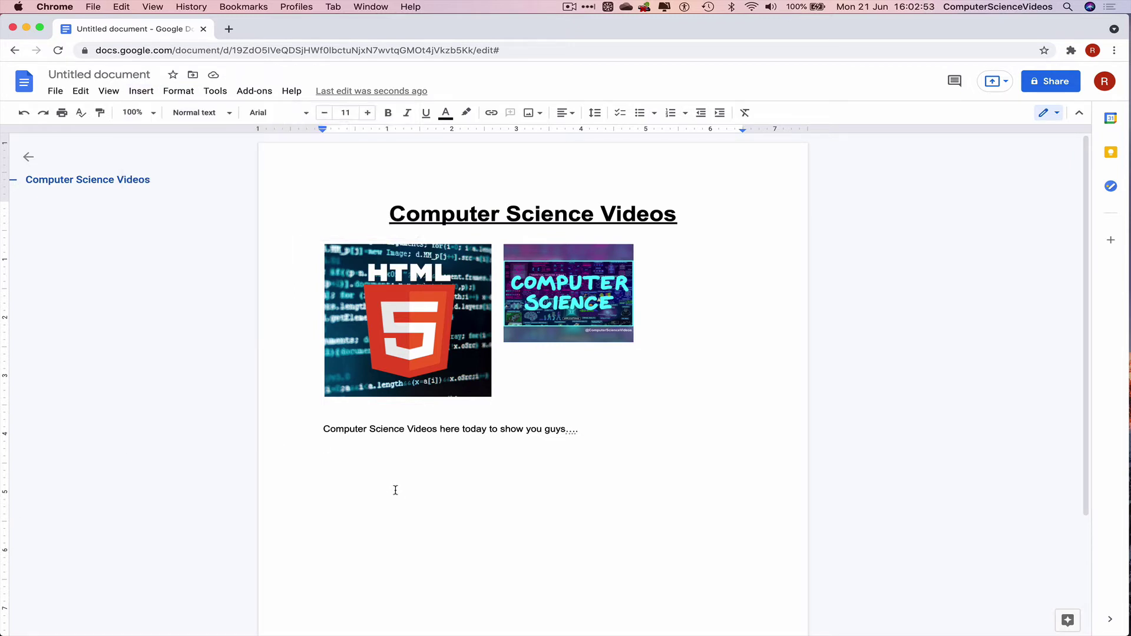
click(141, 91)
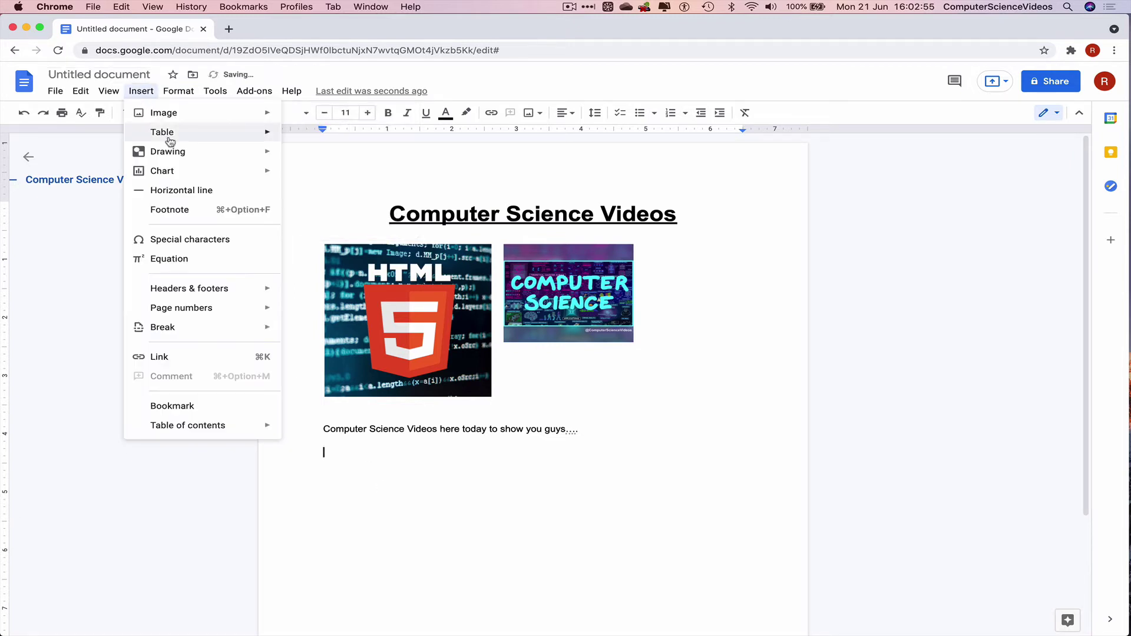
mouse_move(170, 142)
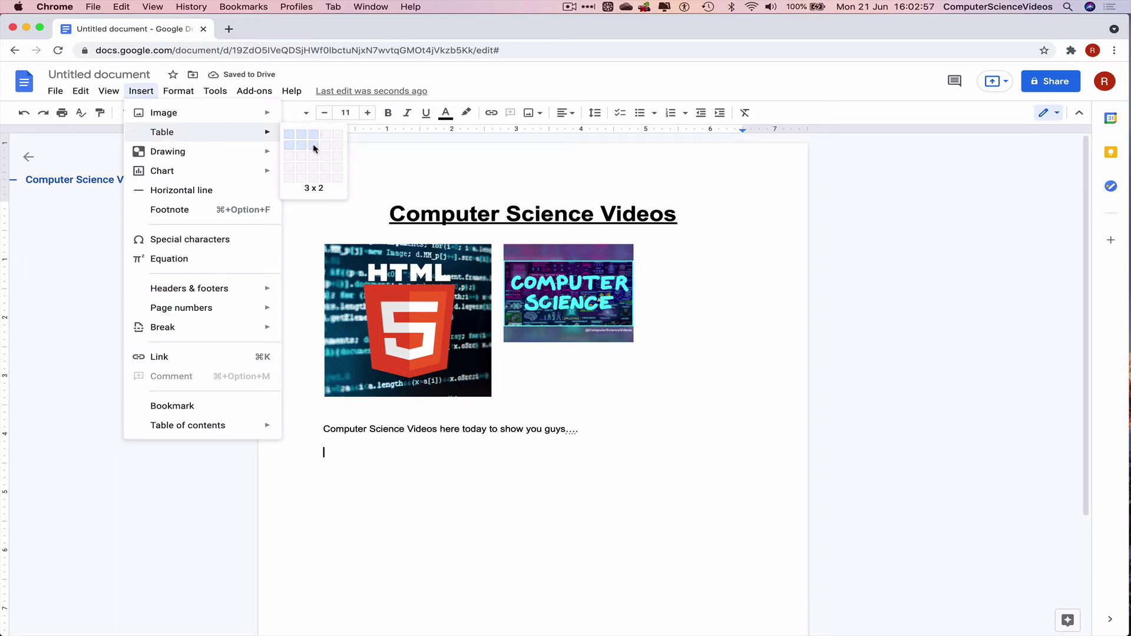
click(305, 145)
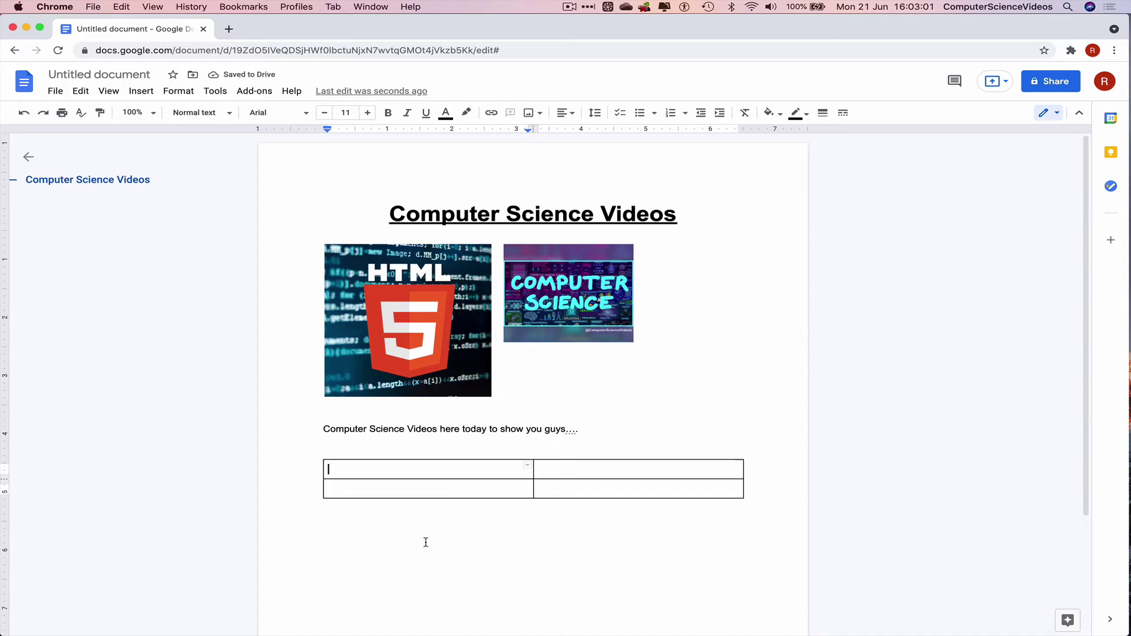
Step: Insert a sample Points scored bar chart below the table
click(442, 518)
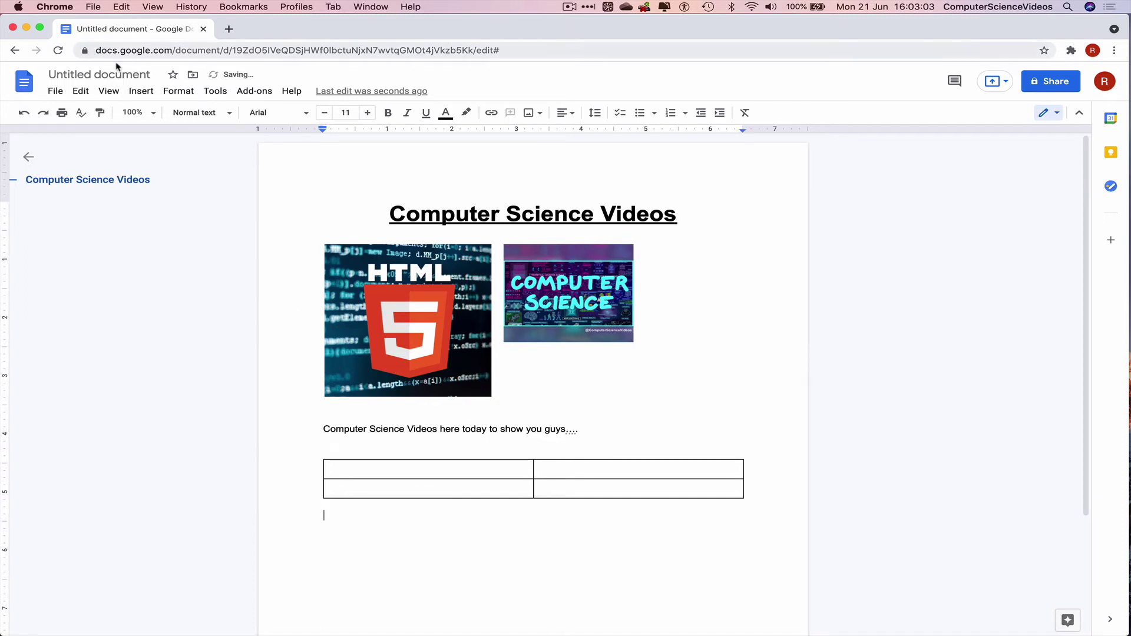
click(145, 93)
mouse_move(171, 171)
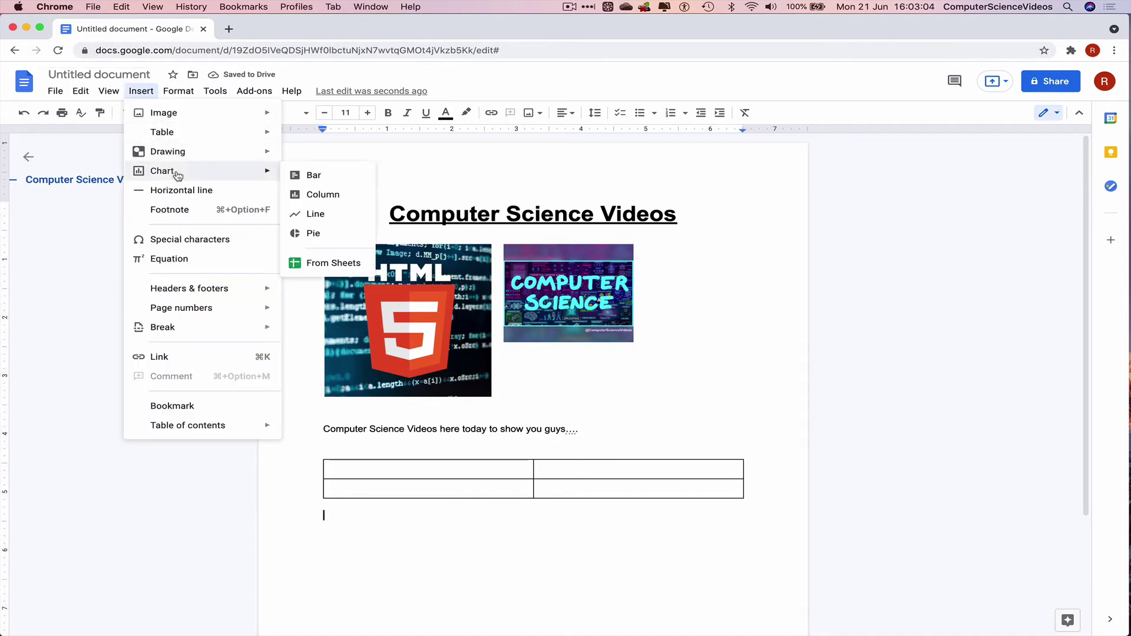
click(321, 178)
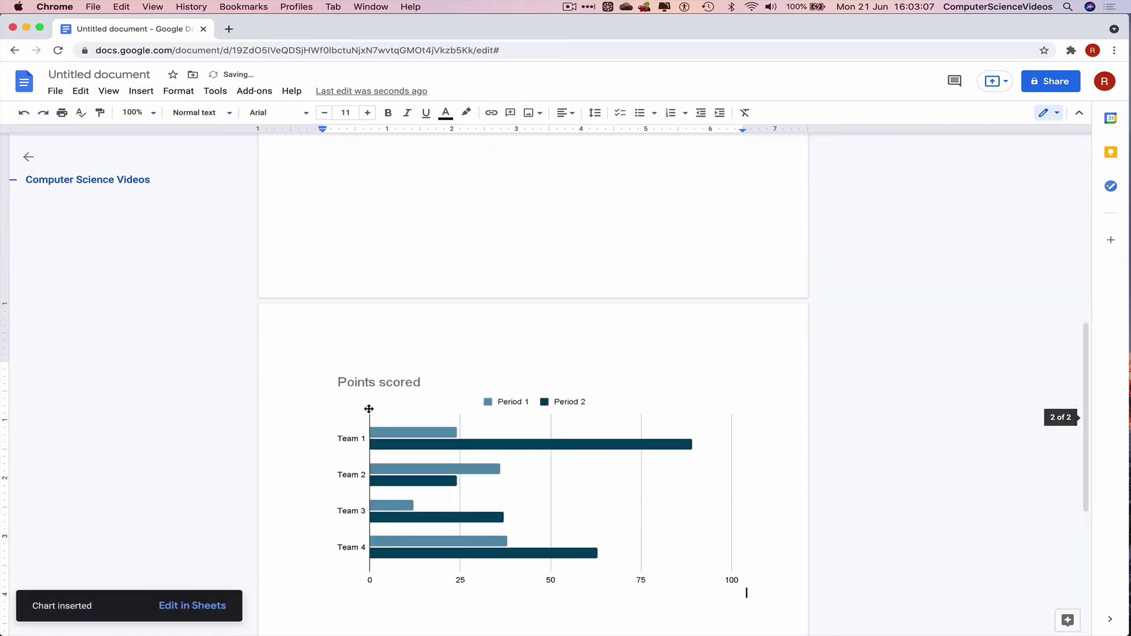
scroll(369, 409, down, 3)
Step: Shrink the Points scored chart and set its wrapping to In front of text
click(493, 436)
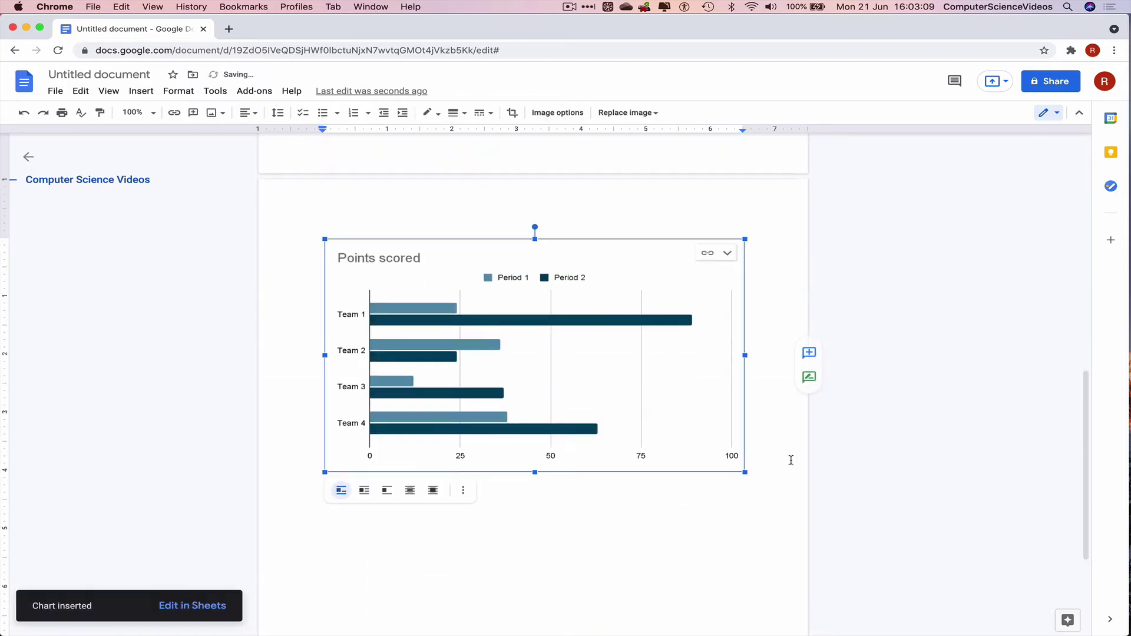
drag(745, 474, 500, 321)
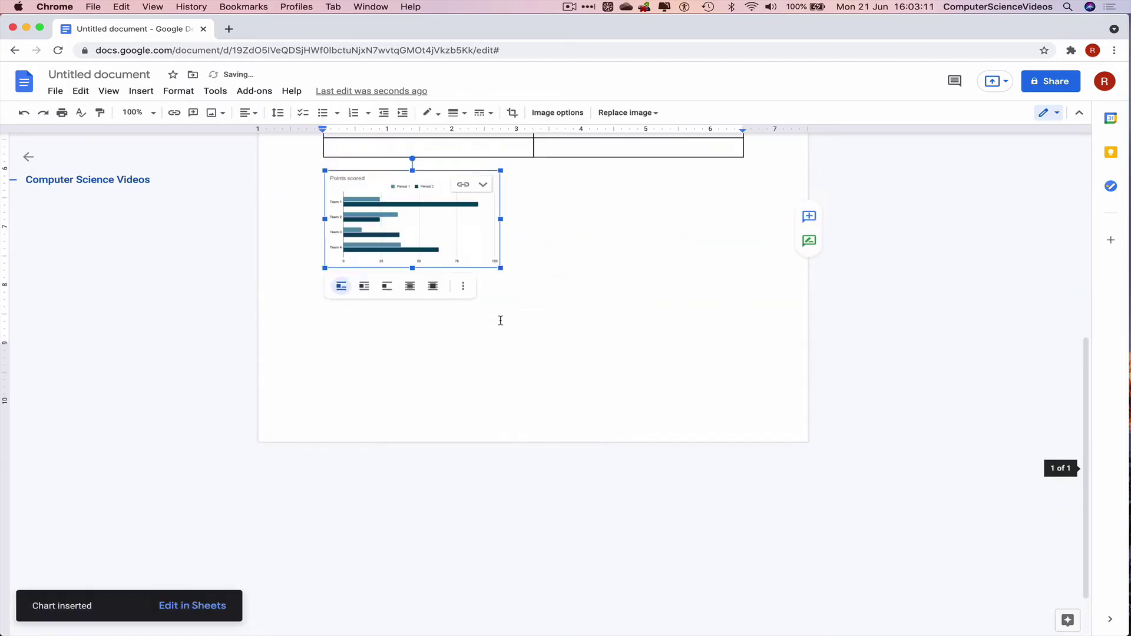
scroll(500, 320, down, 2)
right_click(457, 380)
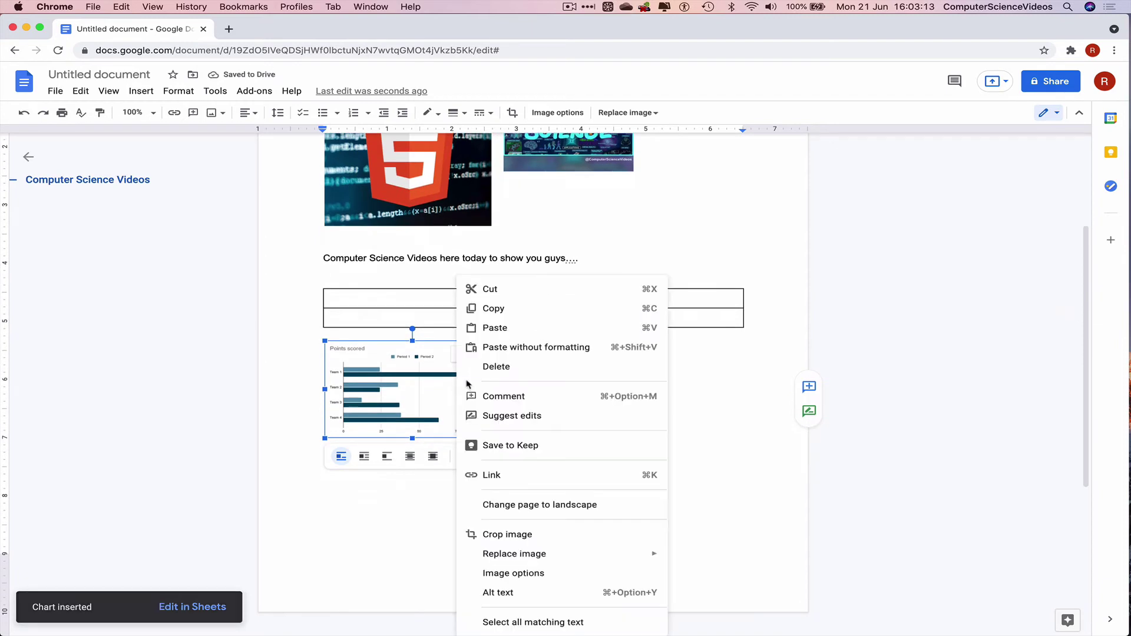
click(548, 578)
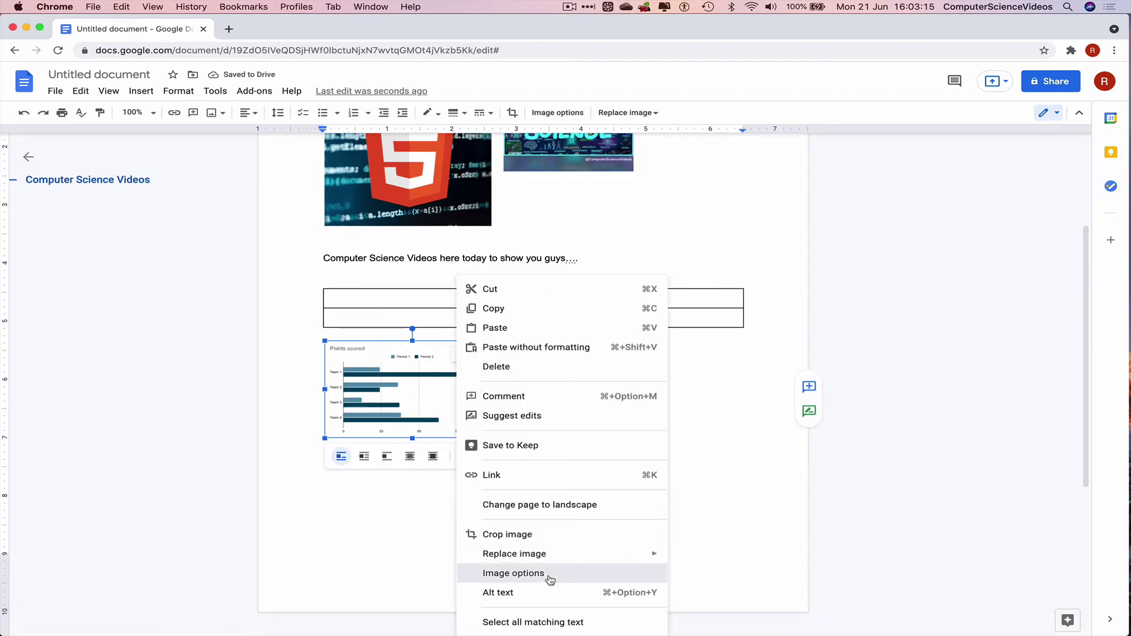
click(989, 337)
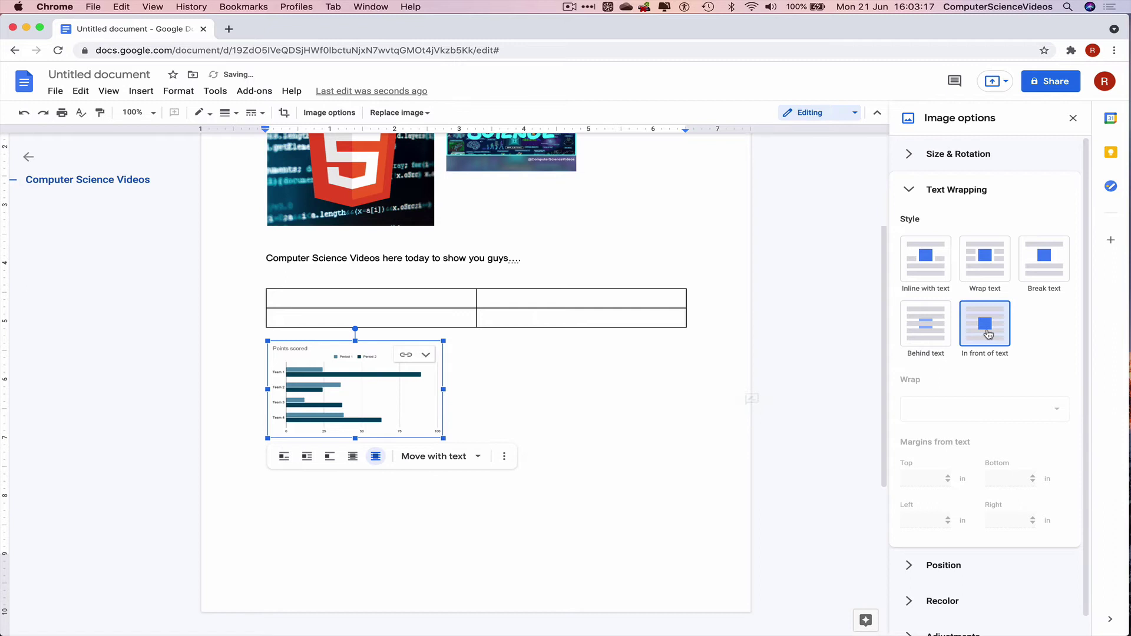
scroll(987, 566, down, 1)
click(1073, 118)
Step: Drag the chart up beside the Computer Science image and resize it smaller
scroll(556, 512, up, 5)
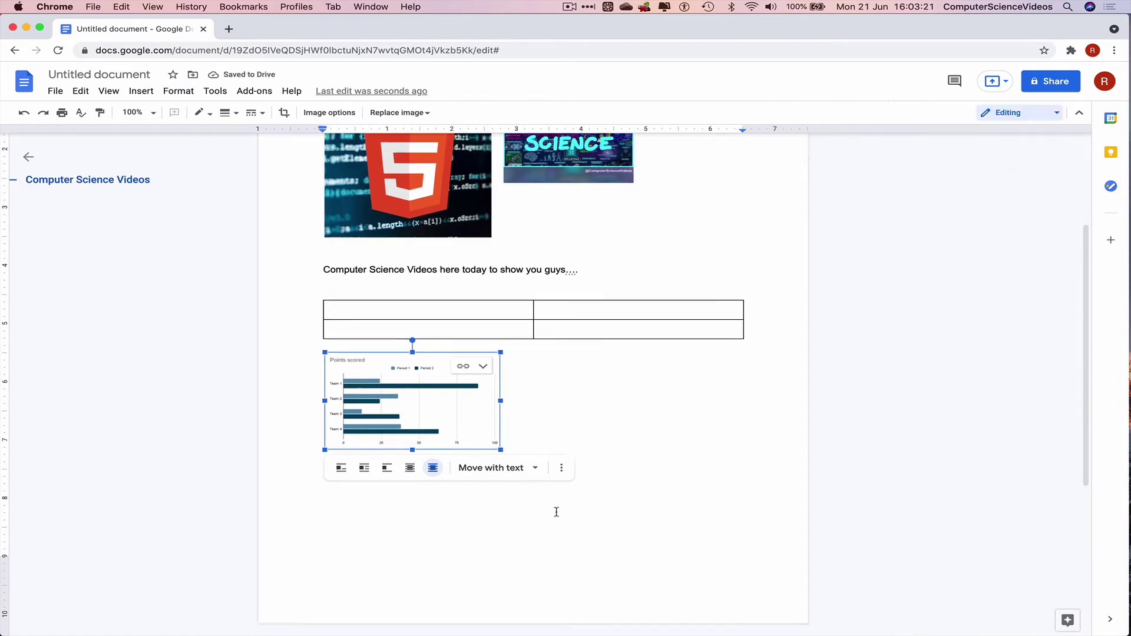
drag(430, 554, 660, 374)
drag(730, 406, 726, 247)
click(890, 274)
click(708, 242)
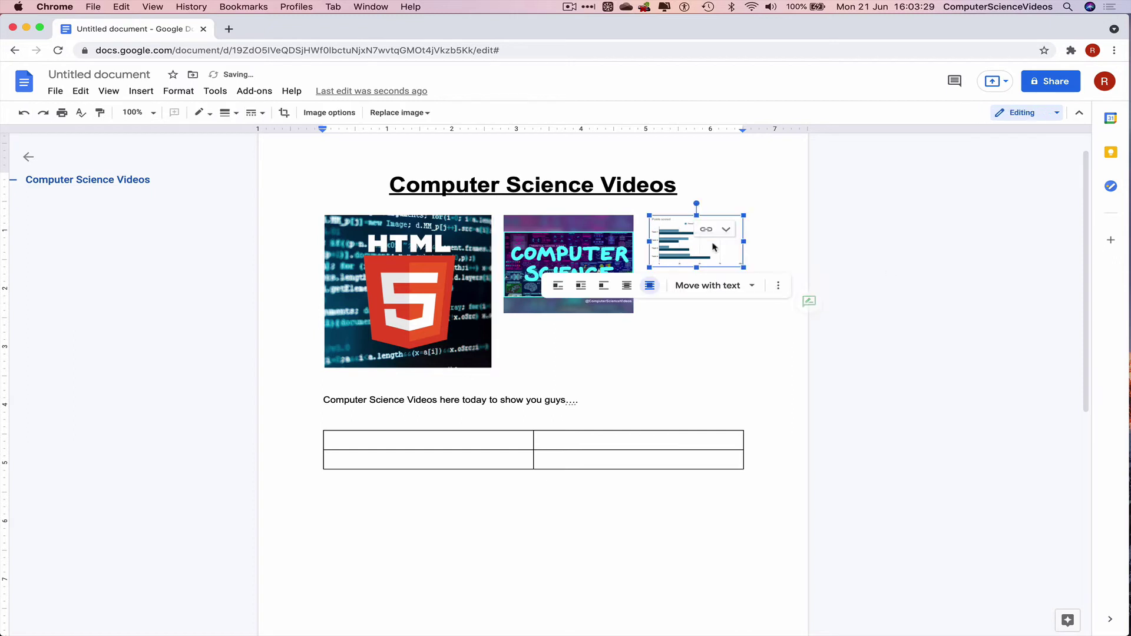
click(879, 324)
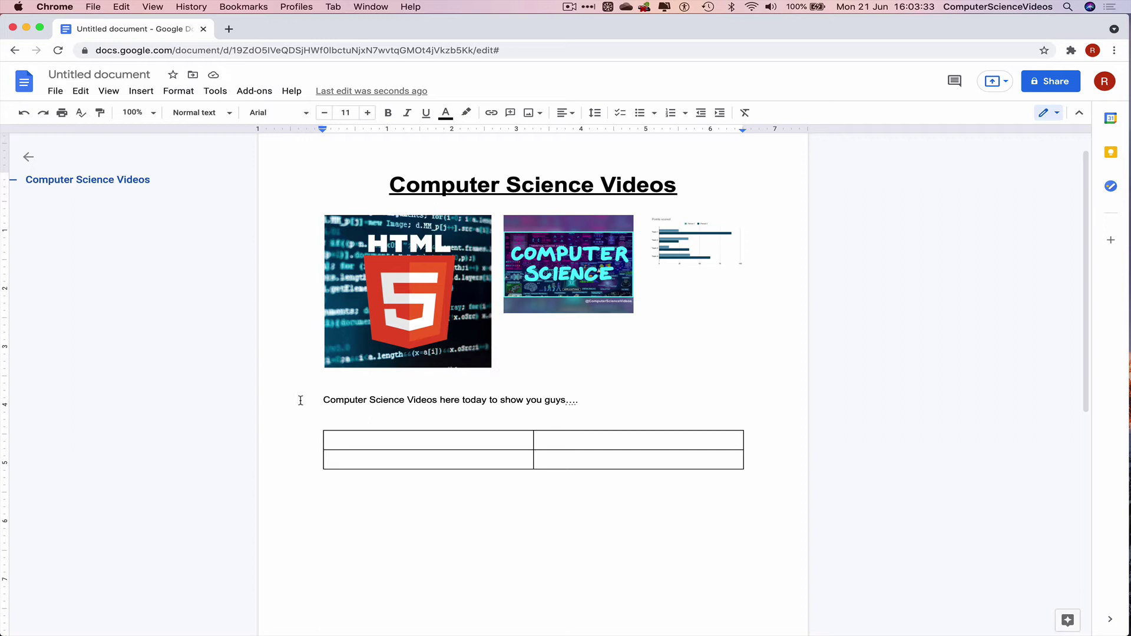
drag(442, 481, 387, 505)
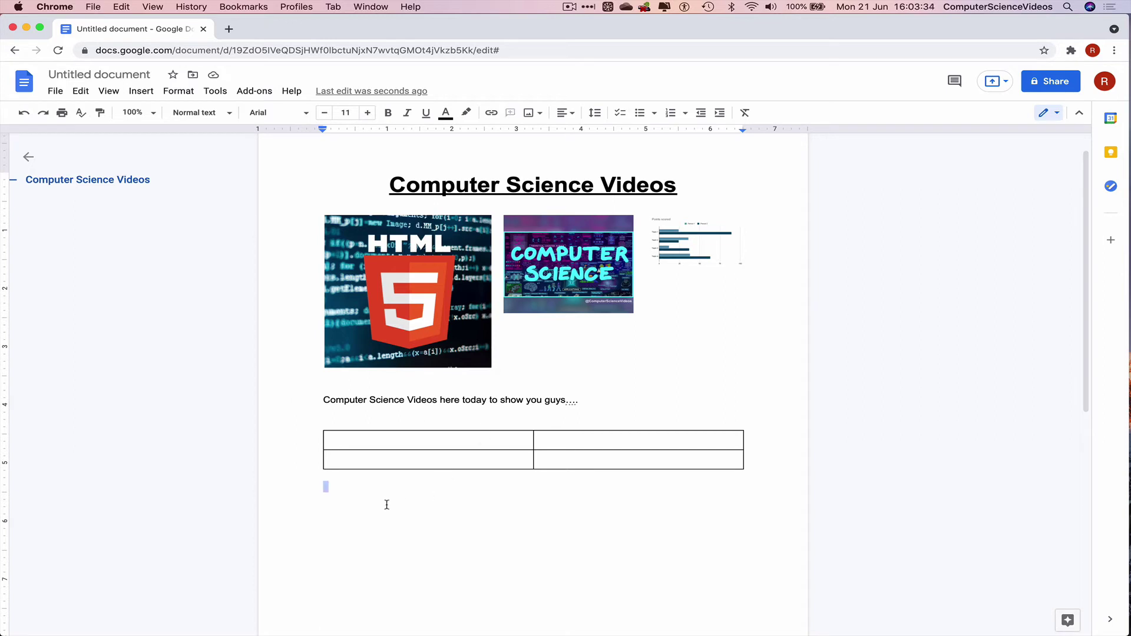
click(492, 113)
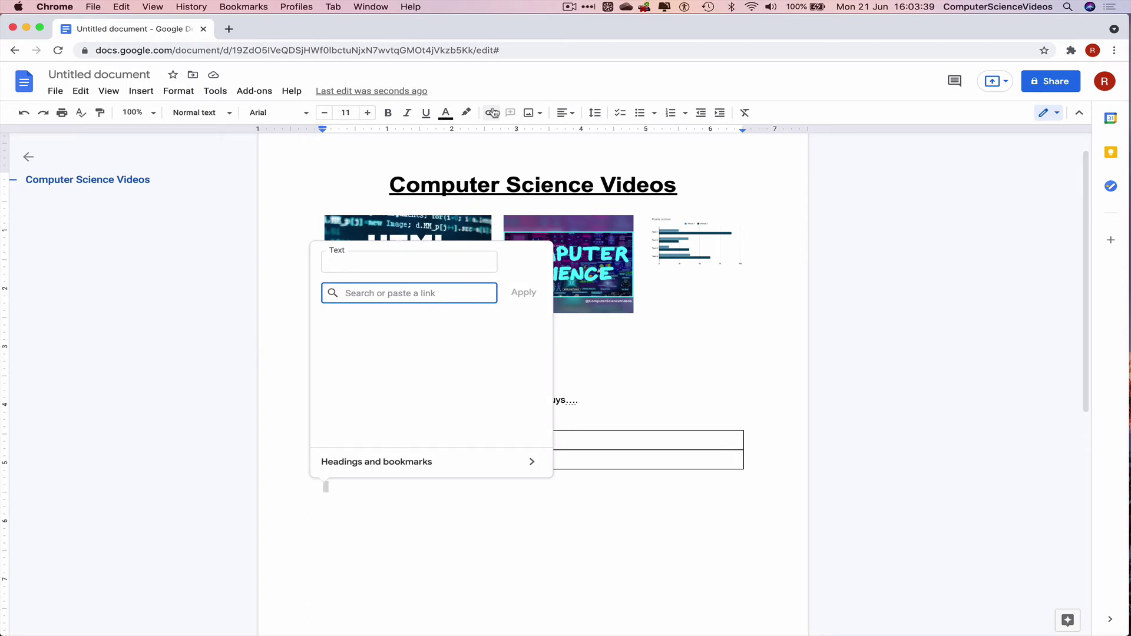
click(884, 251)
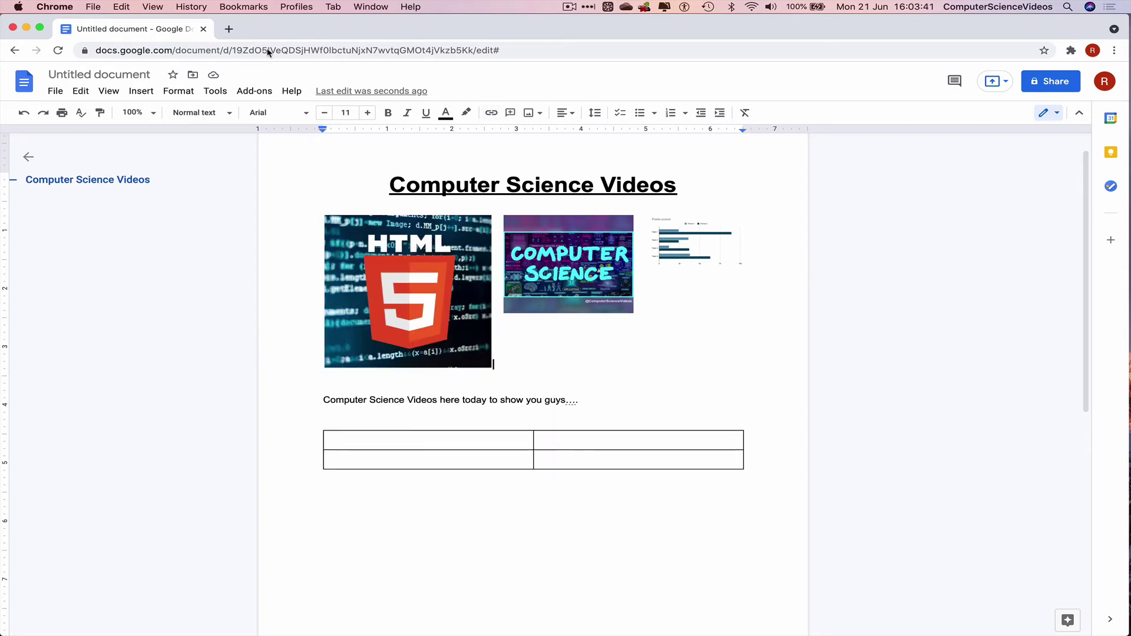
click(289, 92)
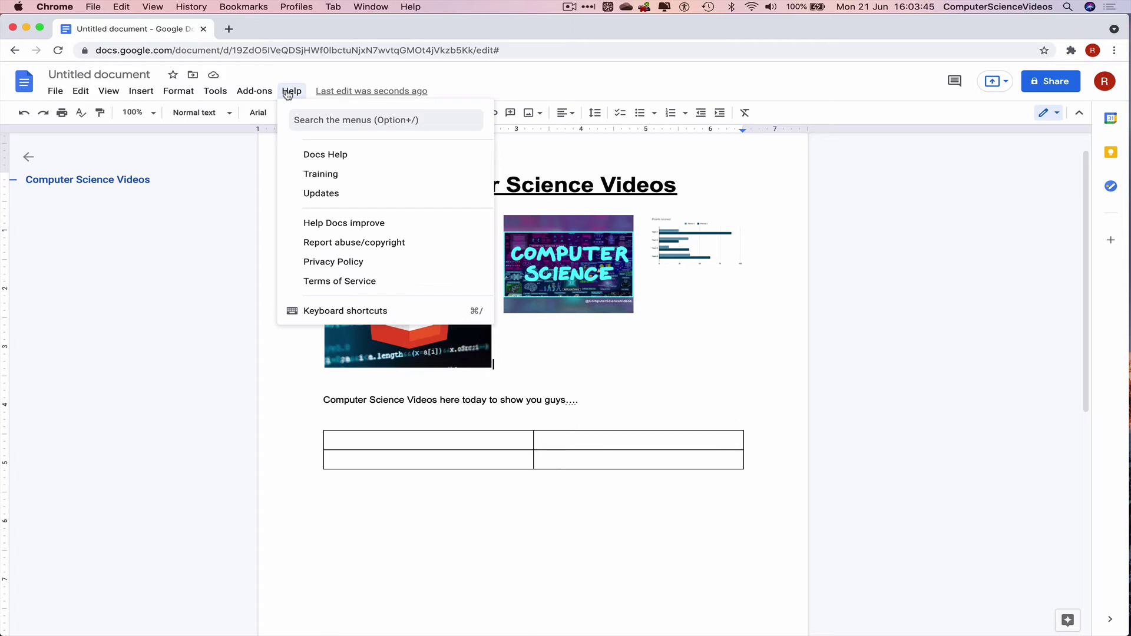
click(253, 92)
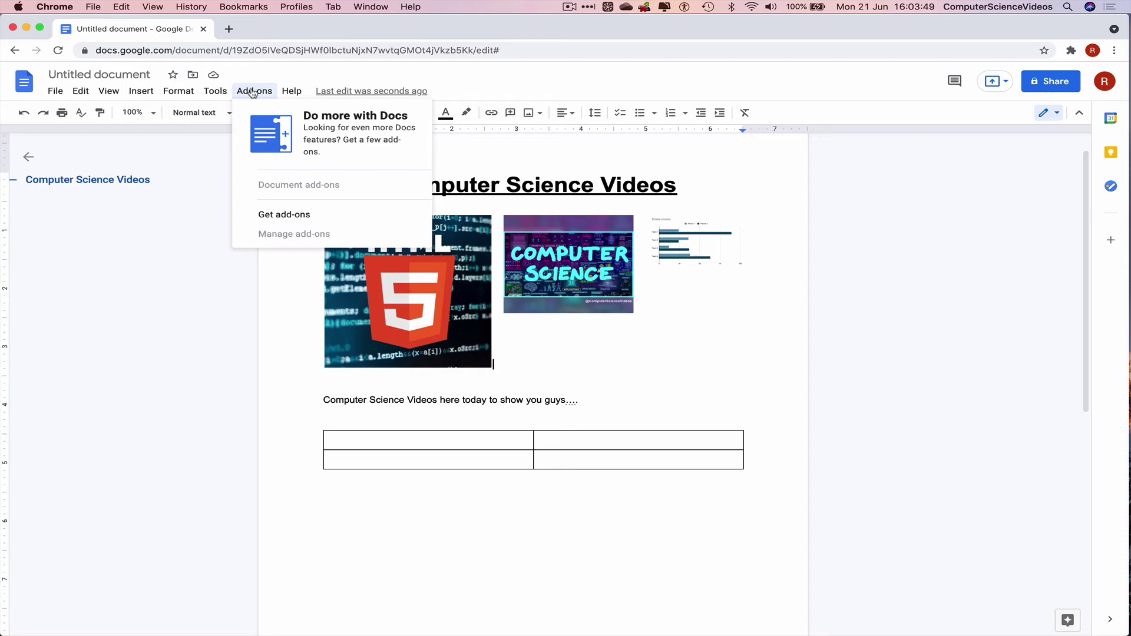
mouse_move(213, 93)
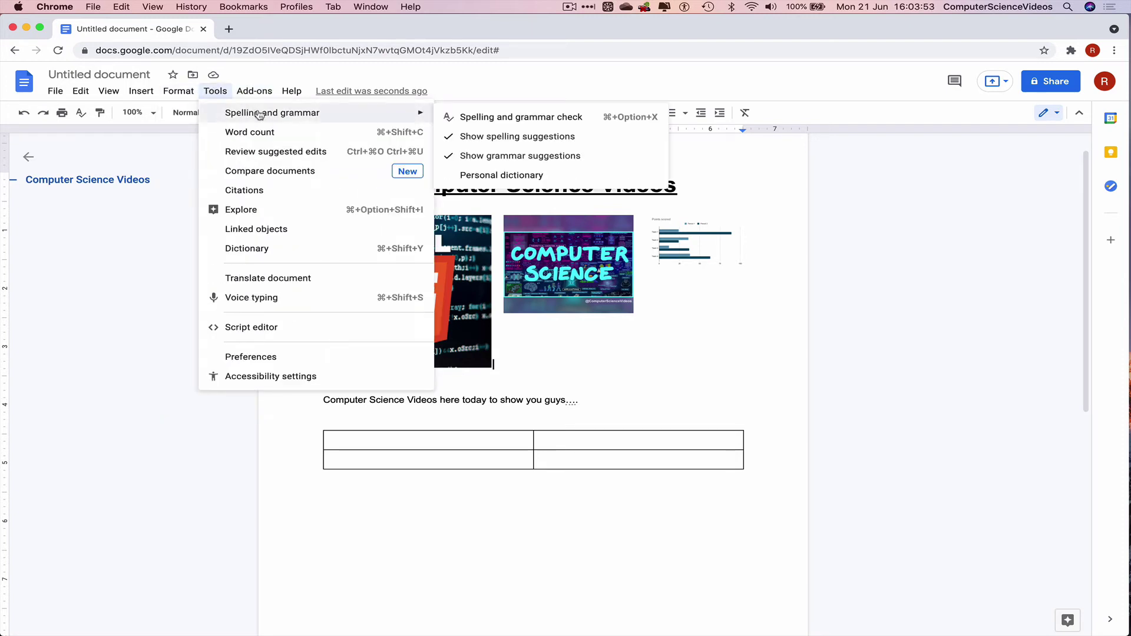
click(262, 132)
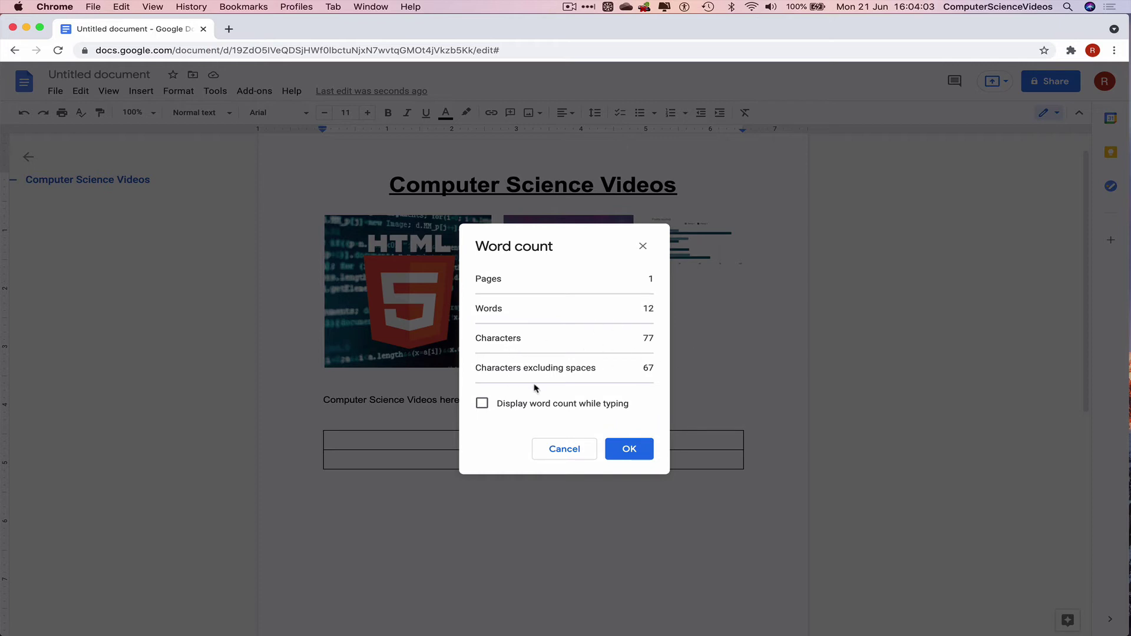
click(643, 246)
Step: Add footer page numbers starting at 1, shown on the first page
click(216, 91)
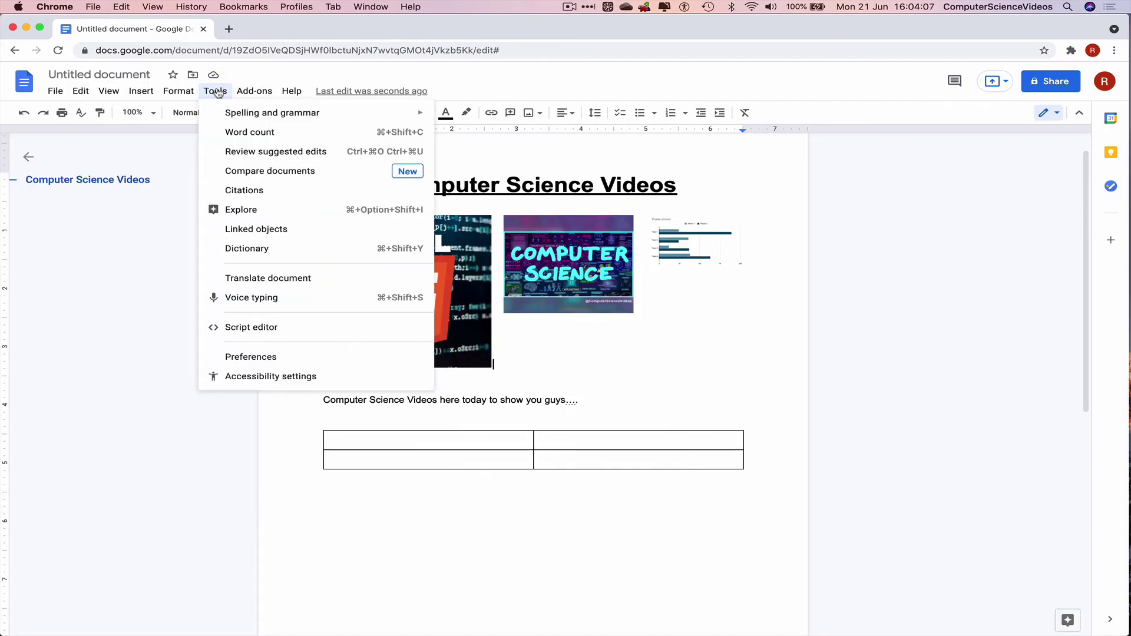
mouse_move(181, 86)
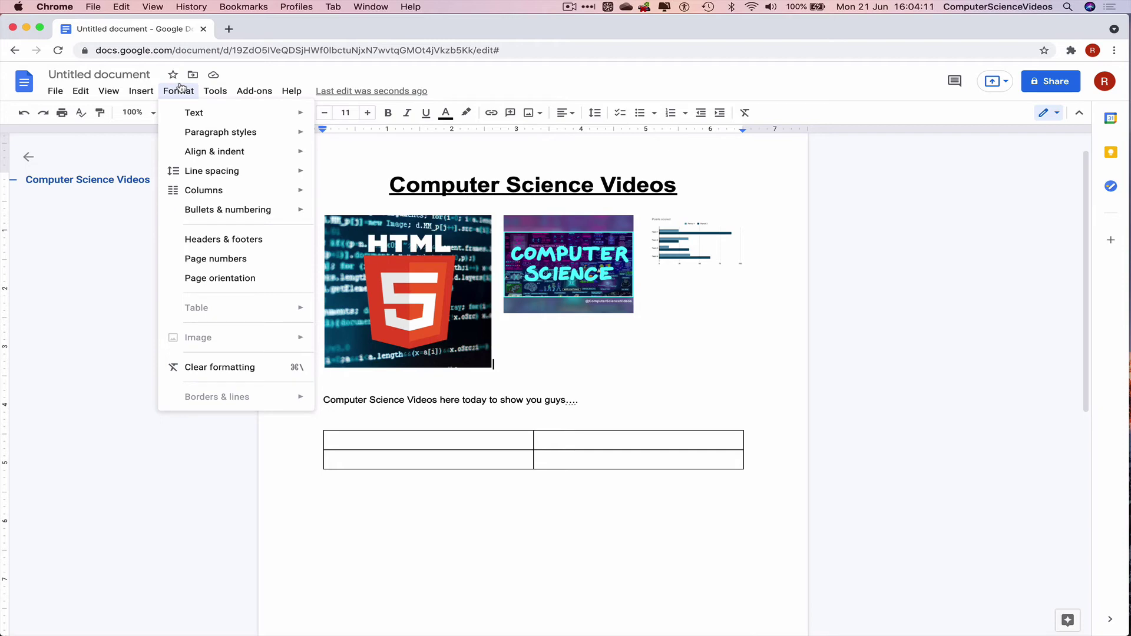
click(226, 260)
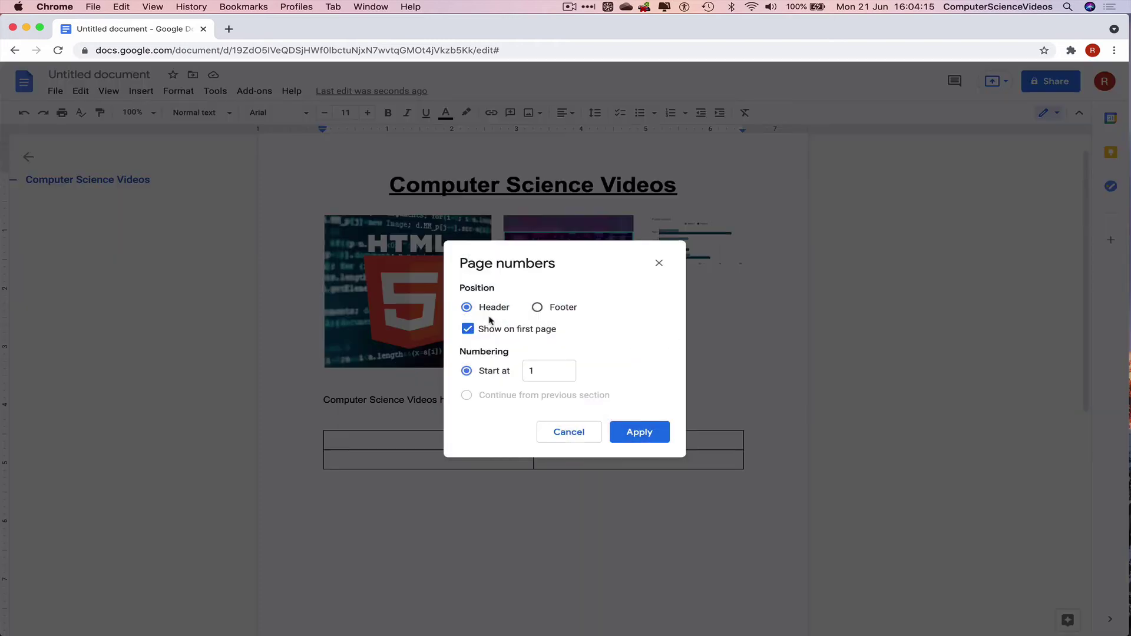
click(543, 311)
click(637, 431)
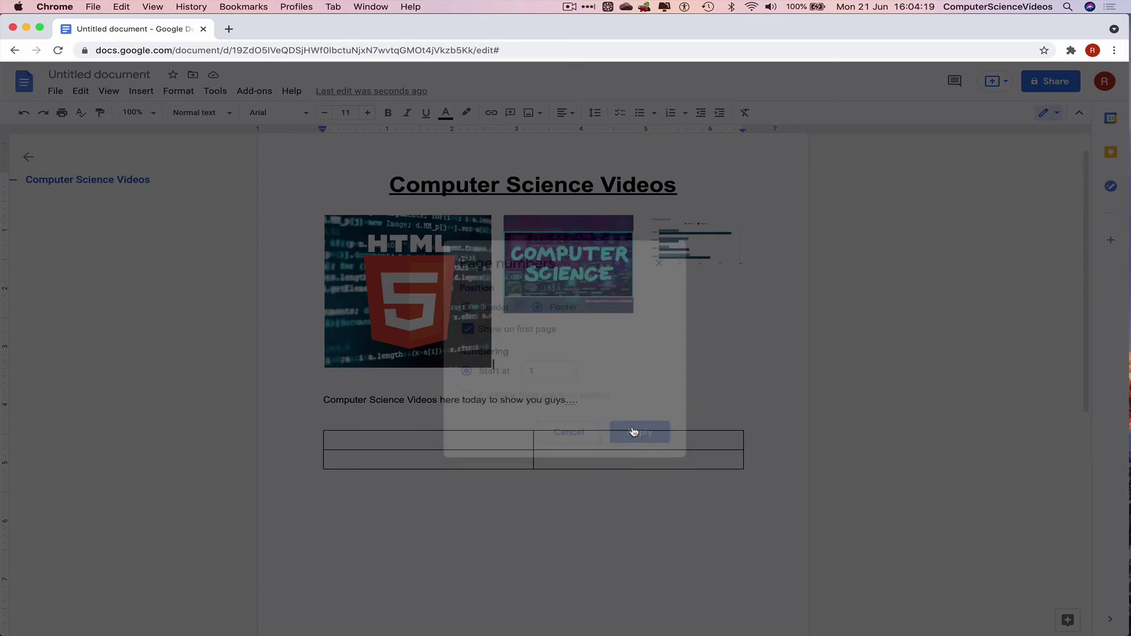
scroll(696, 483, down, 1)
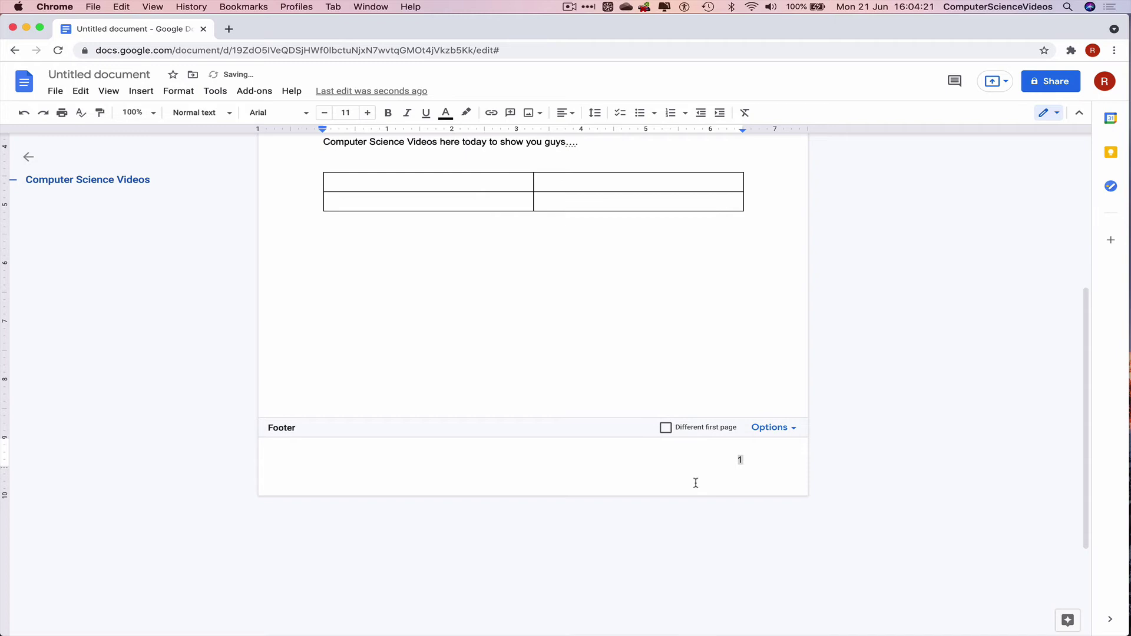
scroll(601, 398, up, 5)
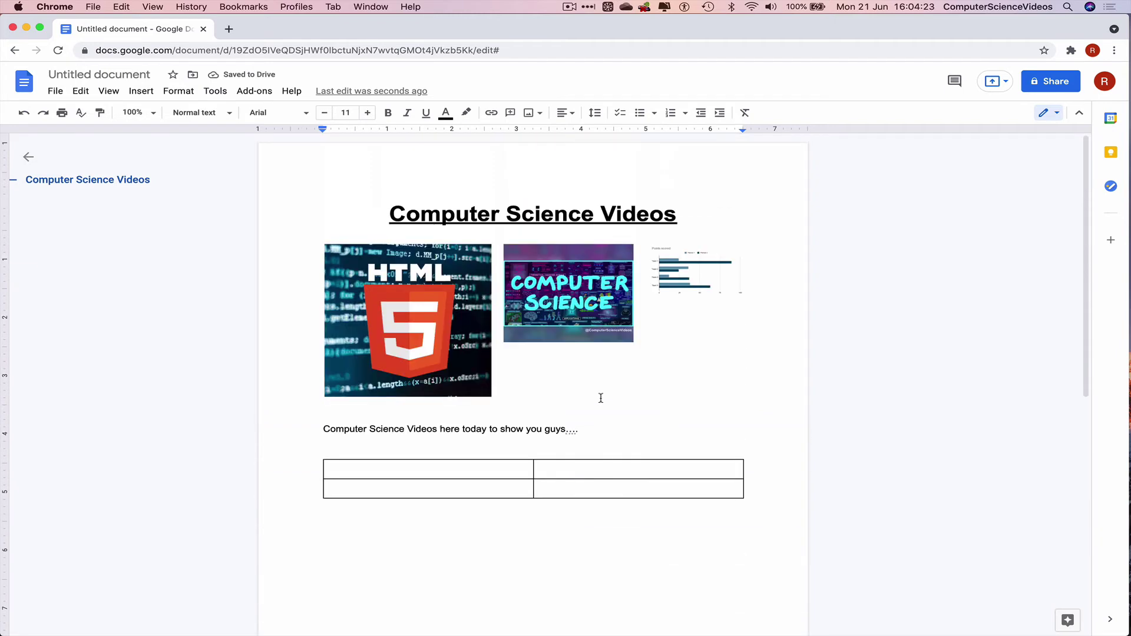
Step: Dismiss the Share naming prompt and download the document as Microsoft Word (.docx)
click(1067, 85)
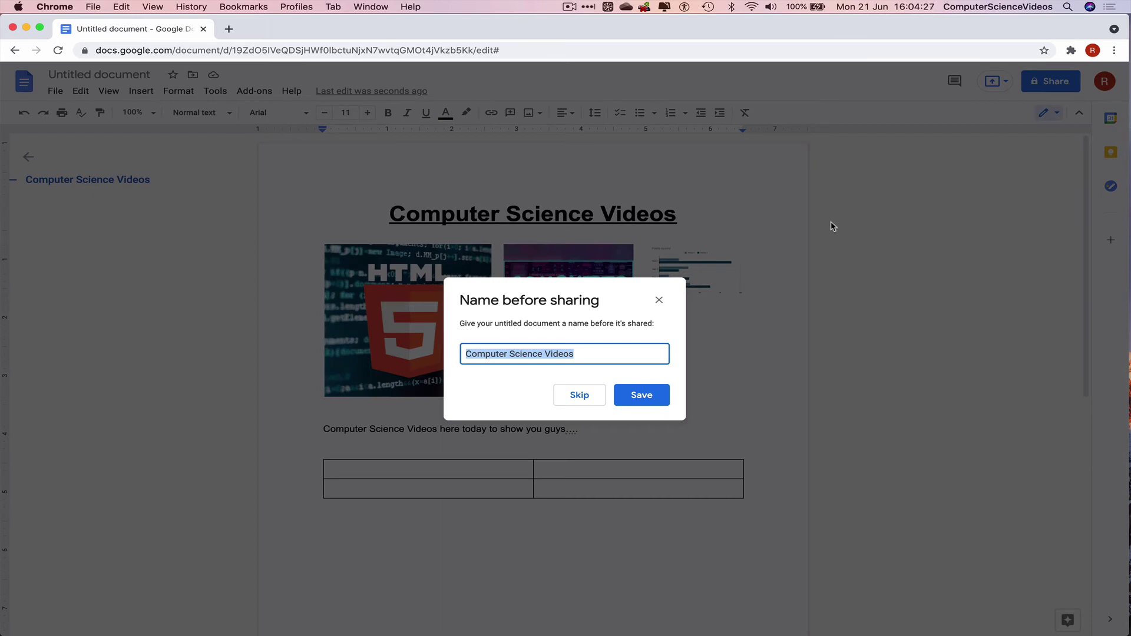
click(658, 301)
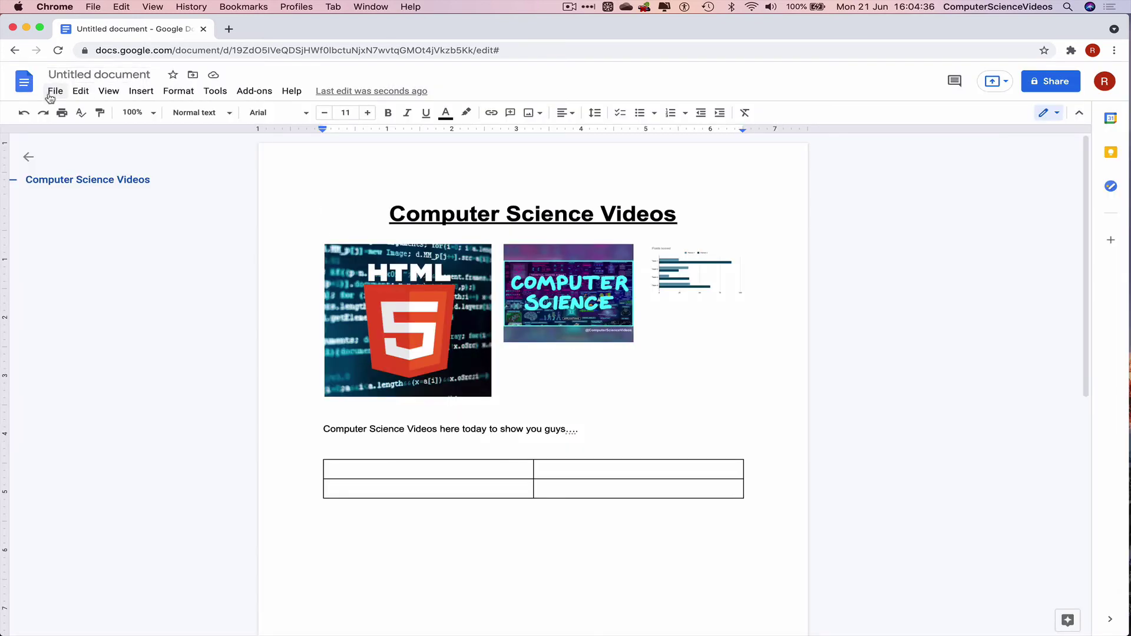
click(52, 94)
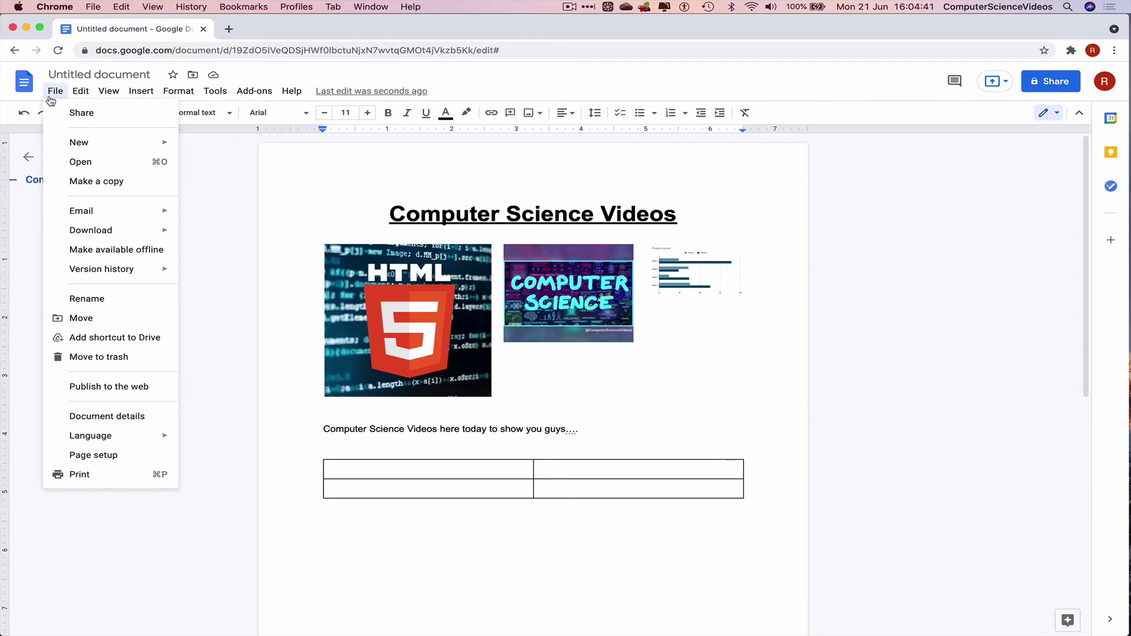
mouse_move(89, 236)
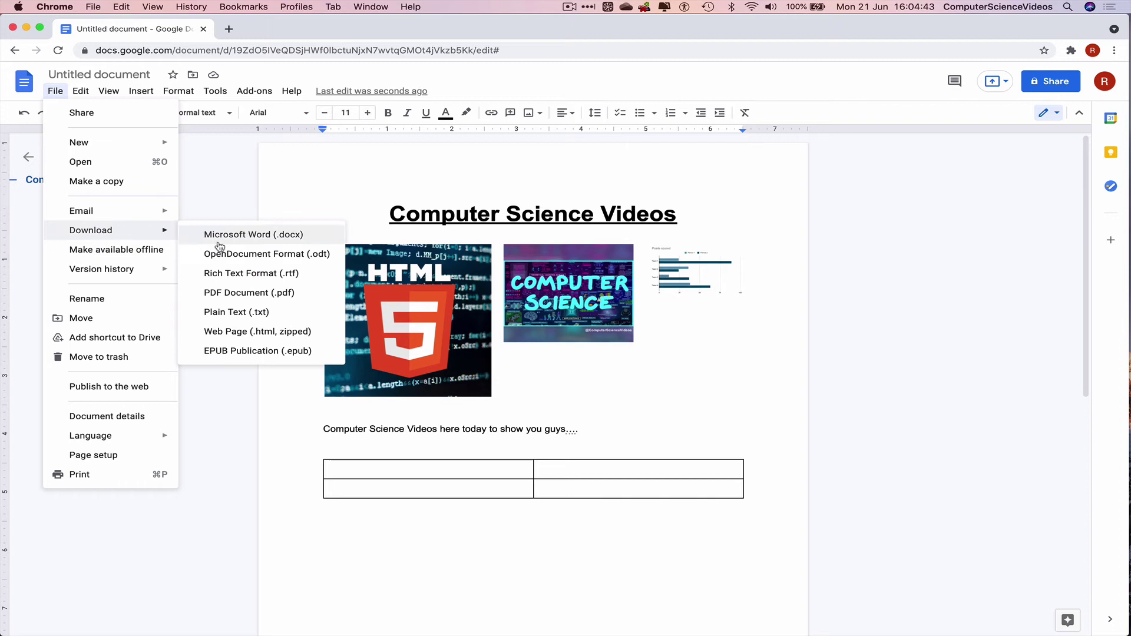
click(313, 235)
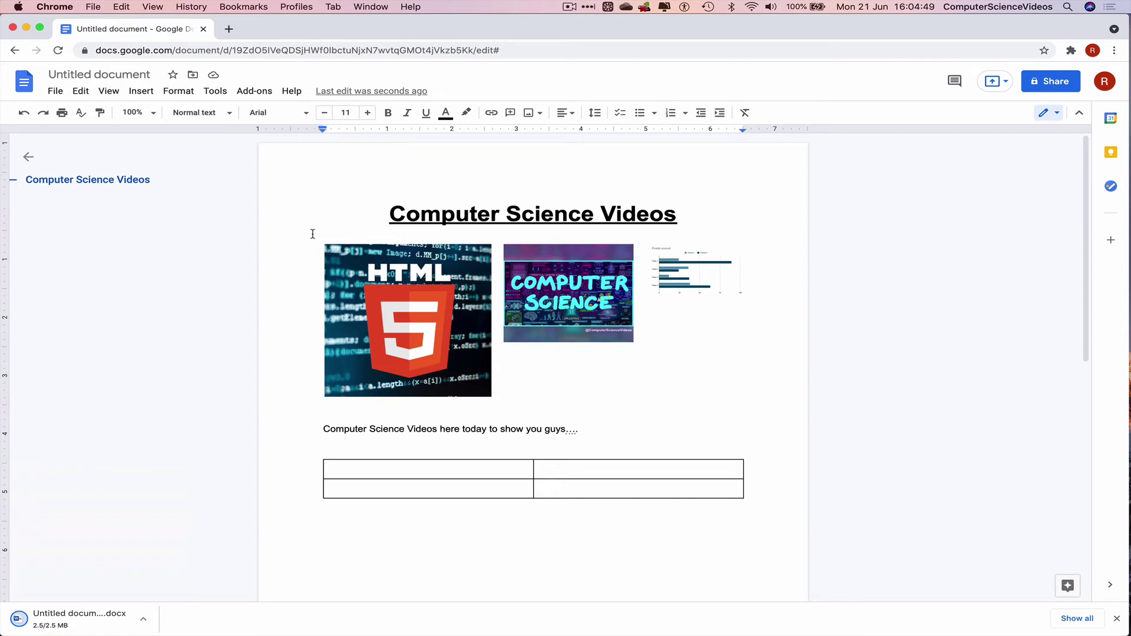
Step: Confirm Untitled document.docx (2.6 MB) is in Finder's Downloads folder, then close Finder
click(54, 622)
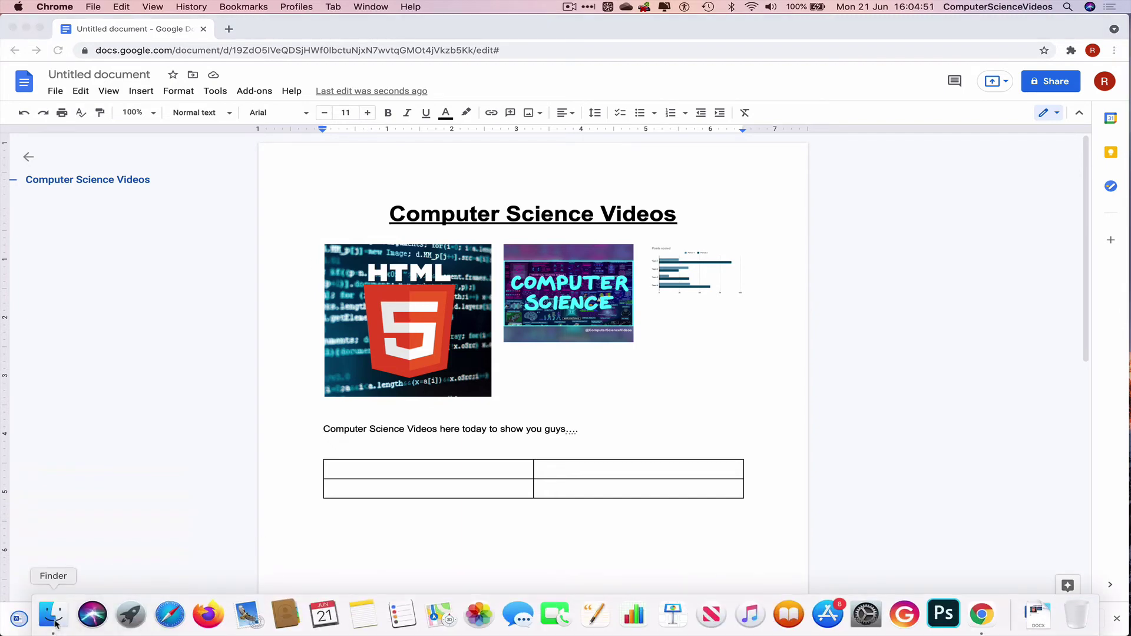
click(50, 140)
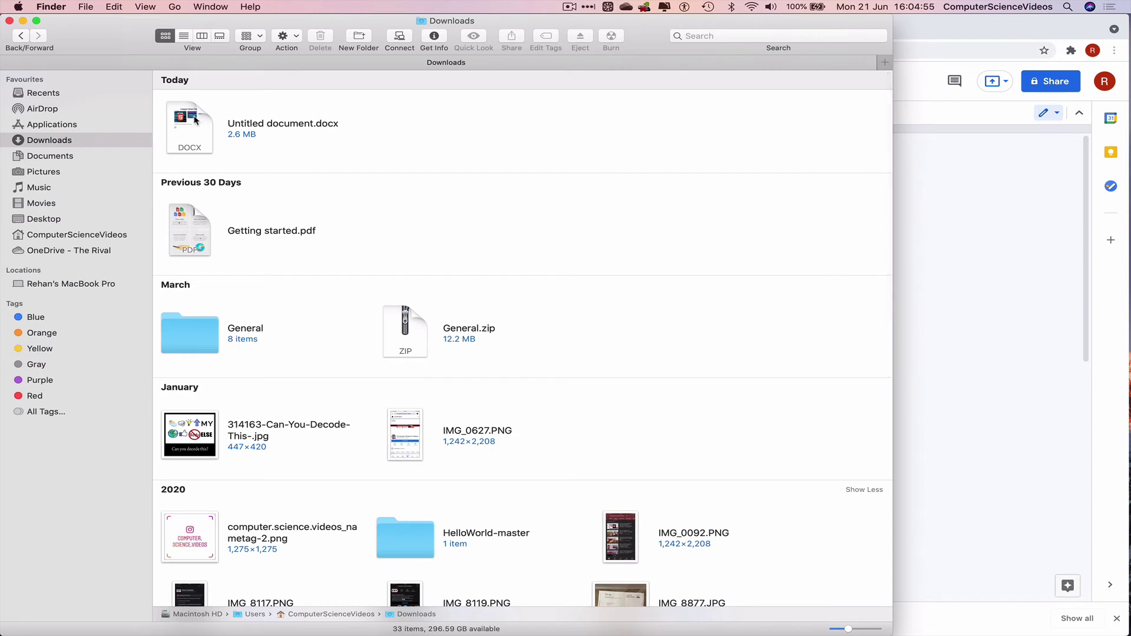
click(195, 120)
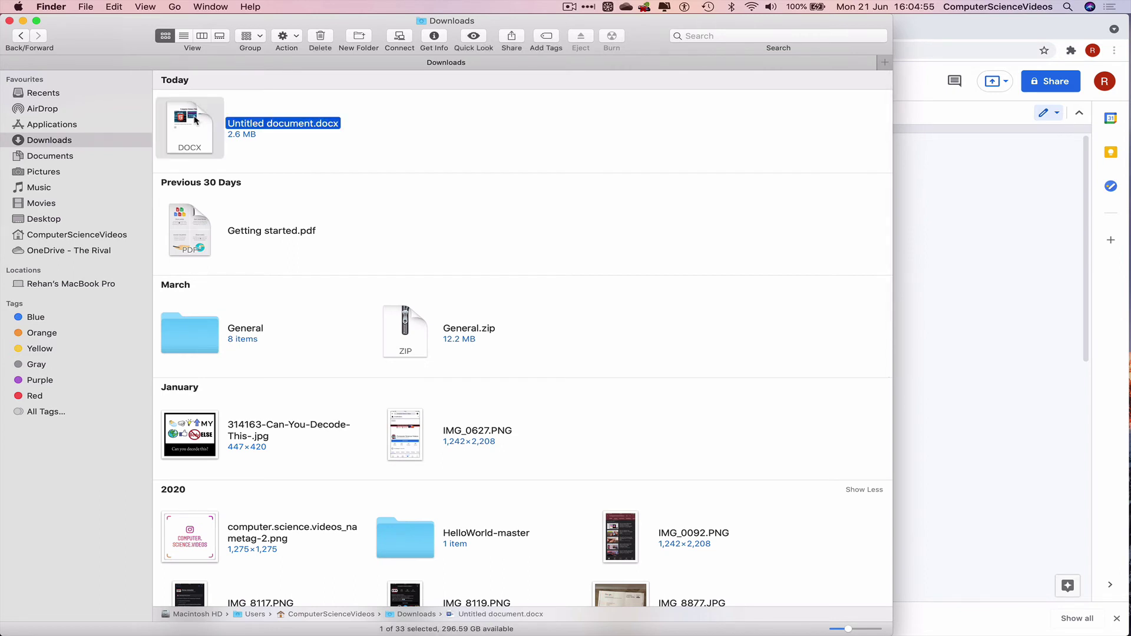
click(11, 21)
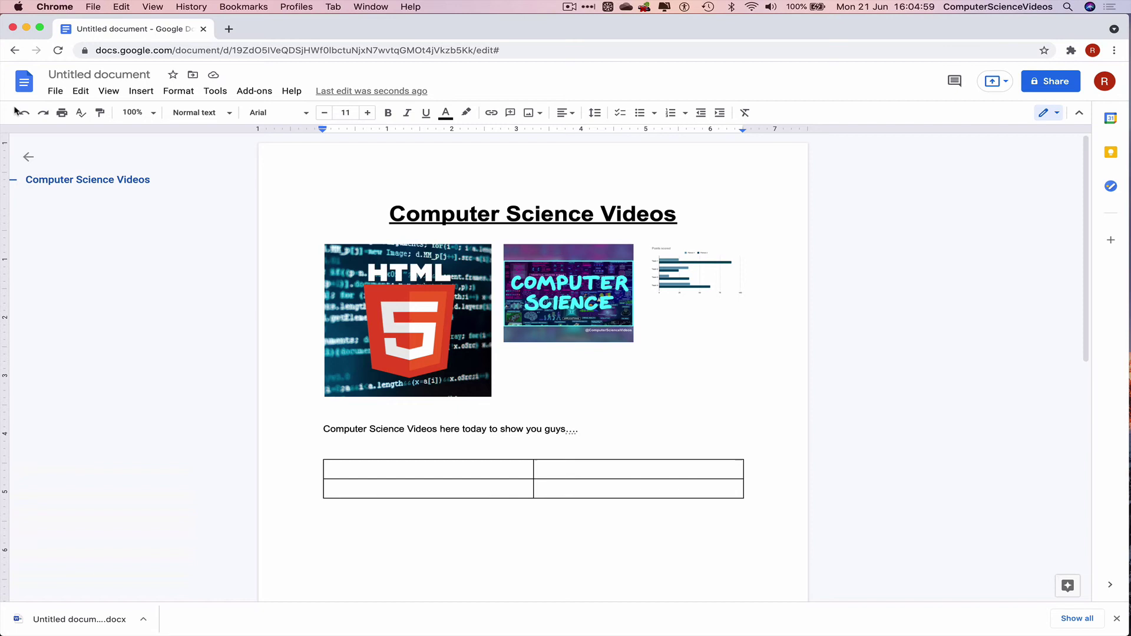
Step: Move the Untitled document out of My Drive into the Work folder
click(55, 92)
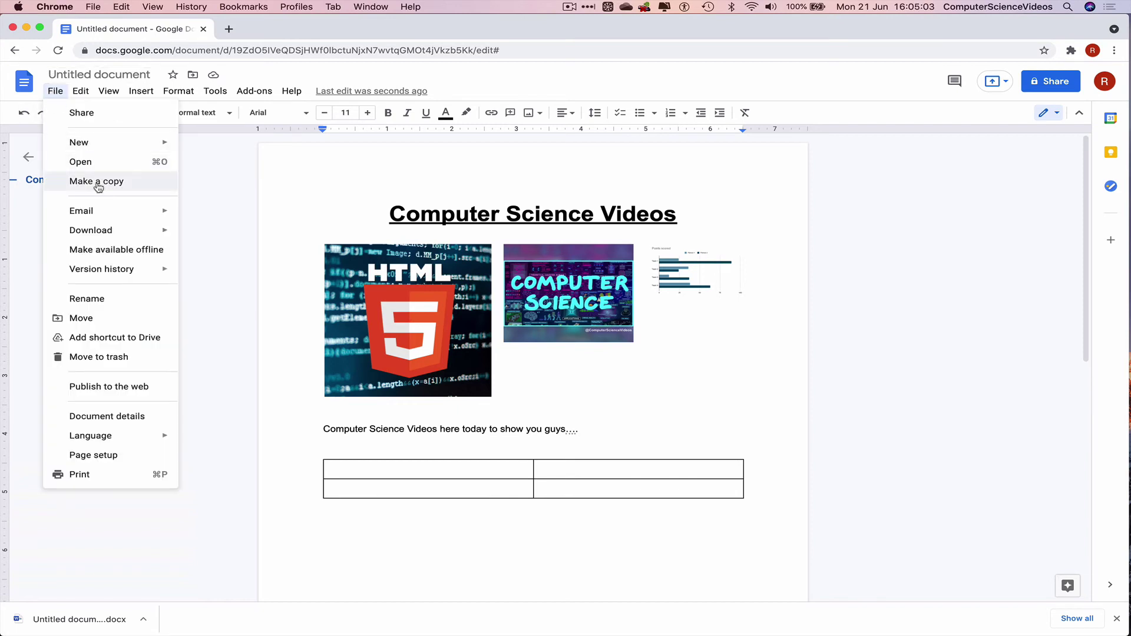
click(94, 321)
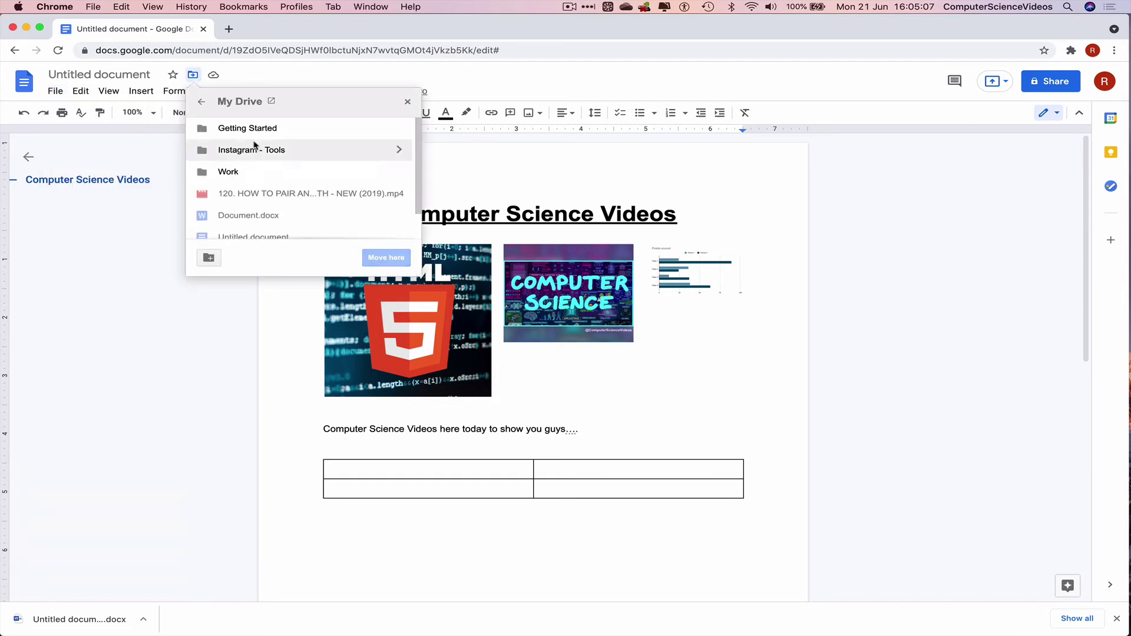
click(246, 173)
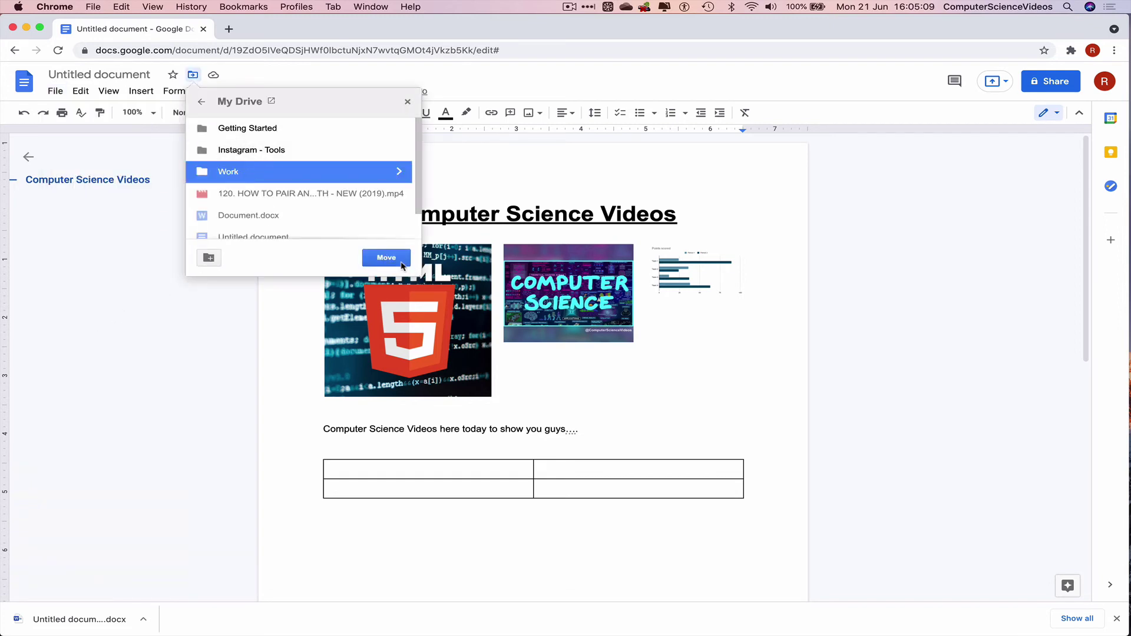
click(387, 257)
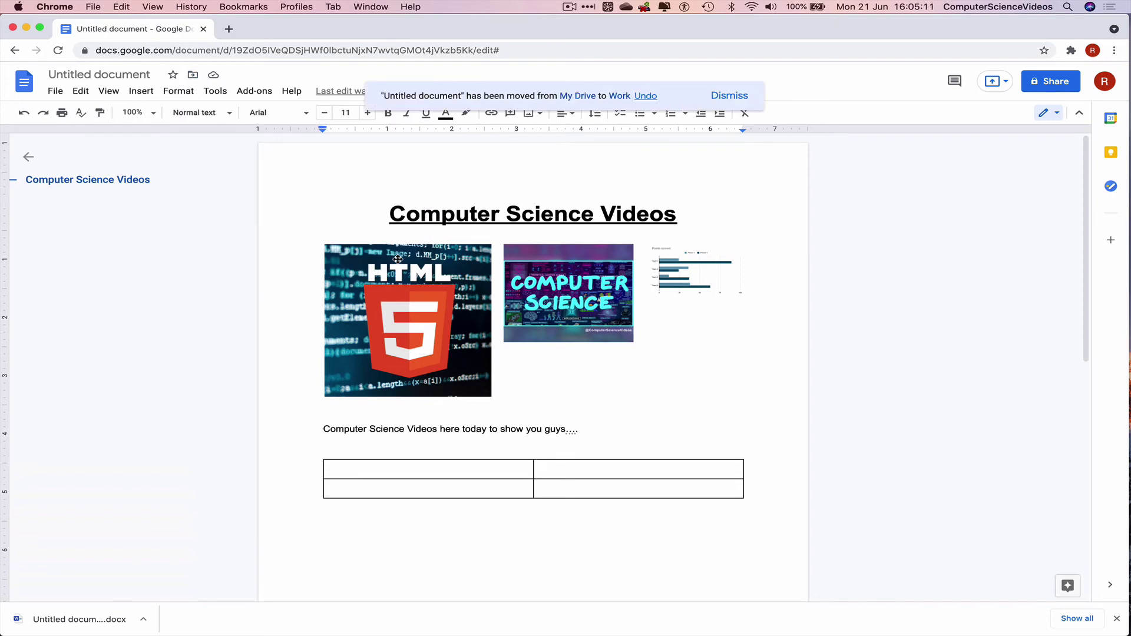
click(228, 27)
Step: Open Google Drive in a new tab to see the Work folder, then close that tab
click(1073, 99)
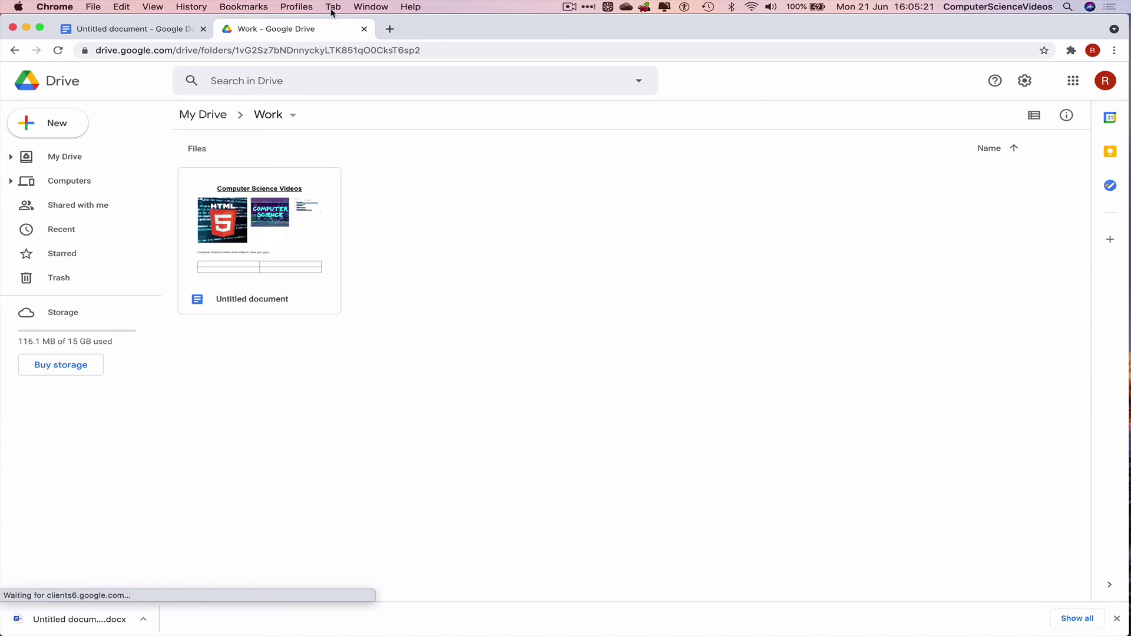
click(364, 29)
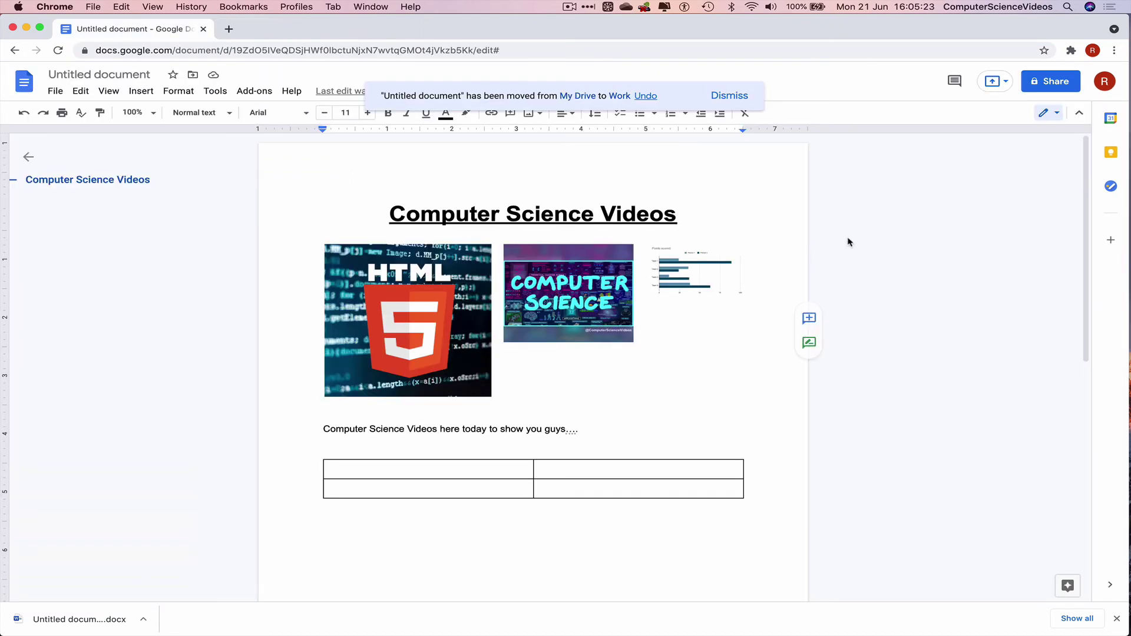
Step: Rename the document from 'Computer Science Videos' to 'Work', then close the Drive tab
click(113, 74)
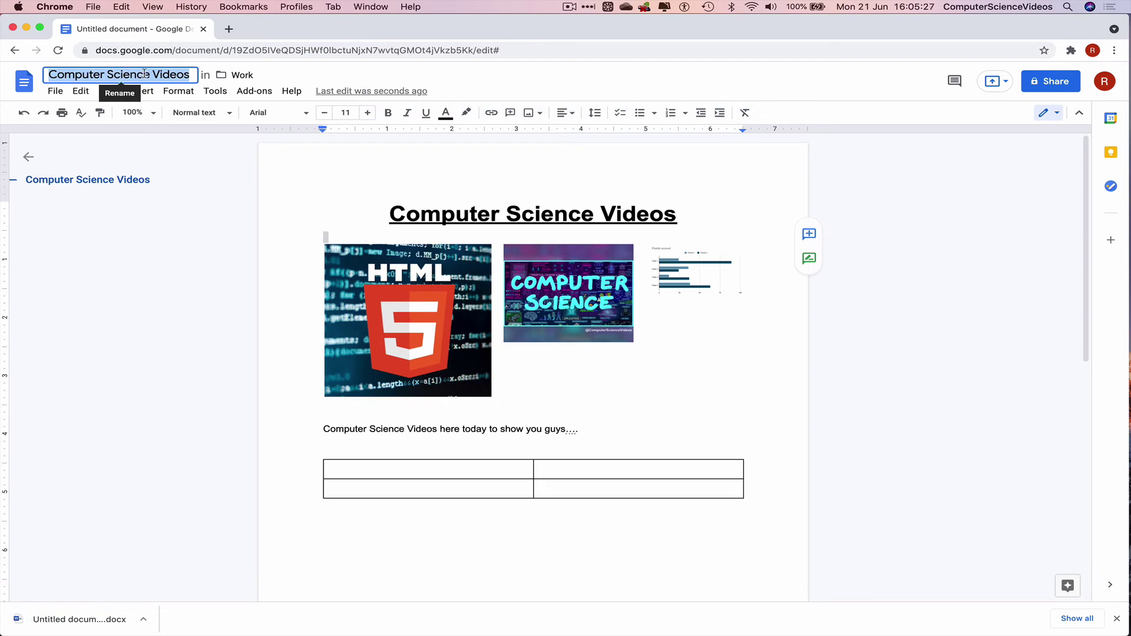
key(BackSpace)
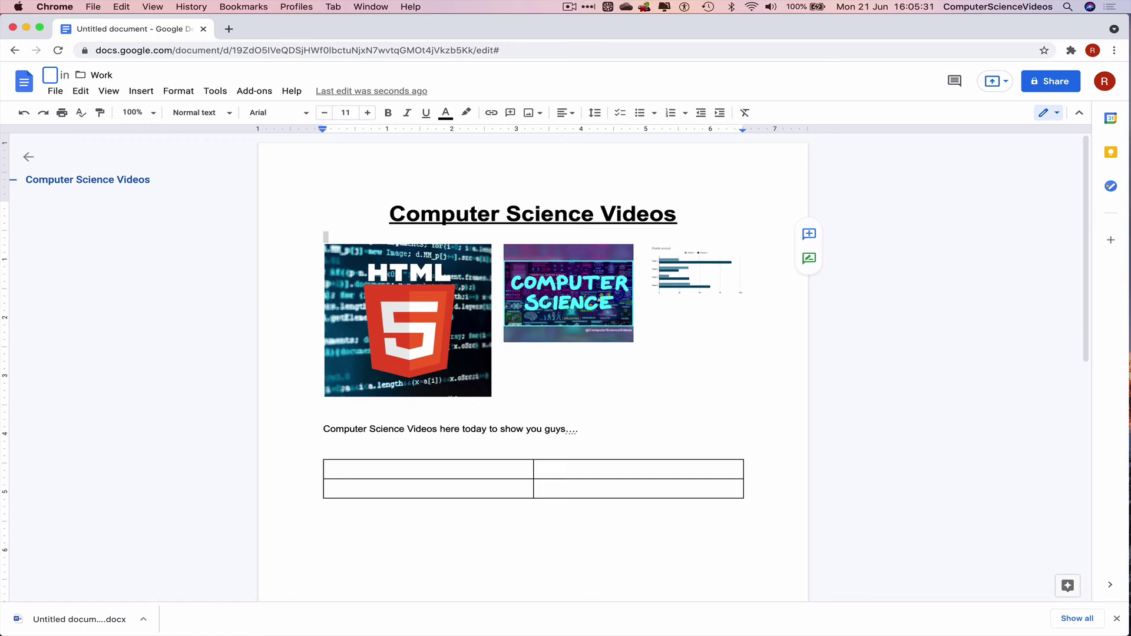
text(Work)
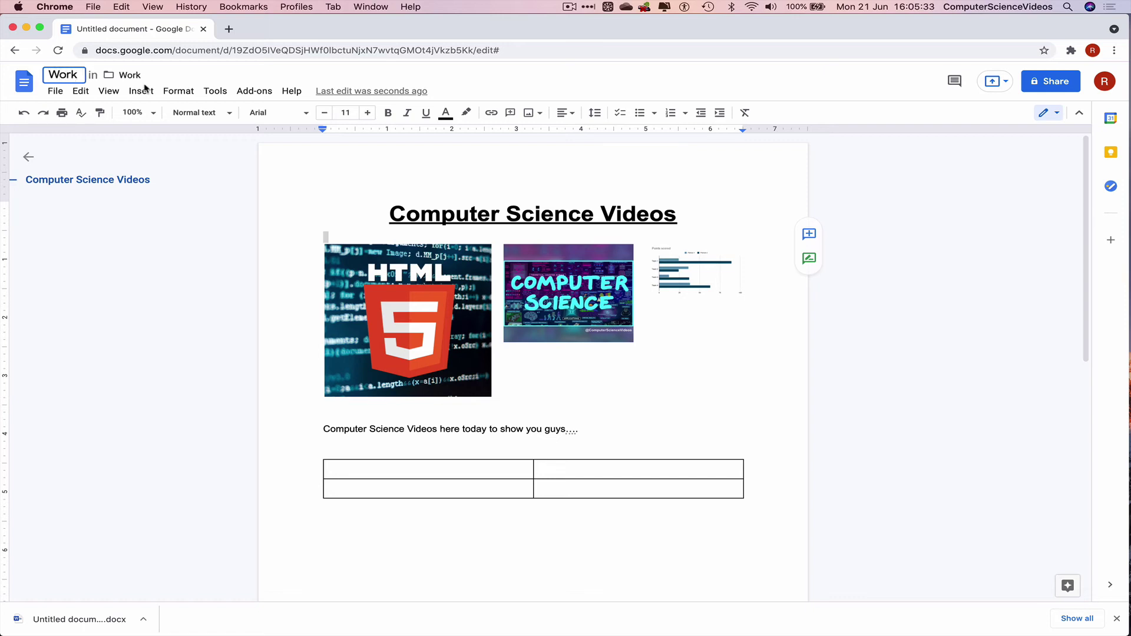
click(164, 260)
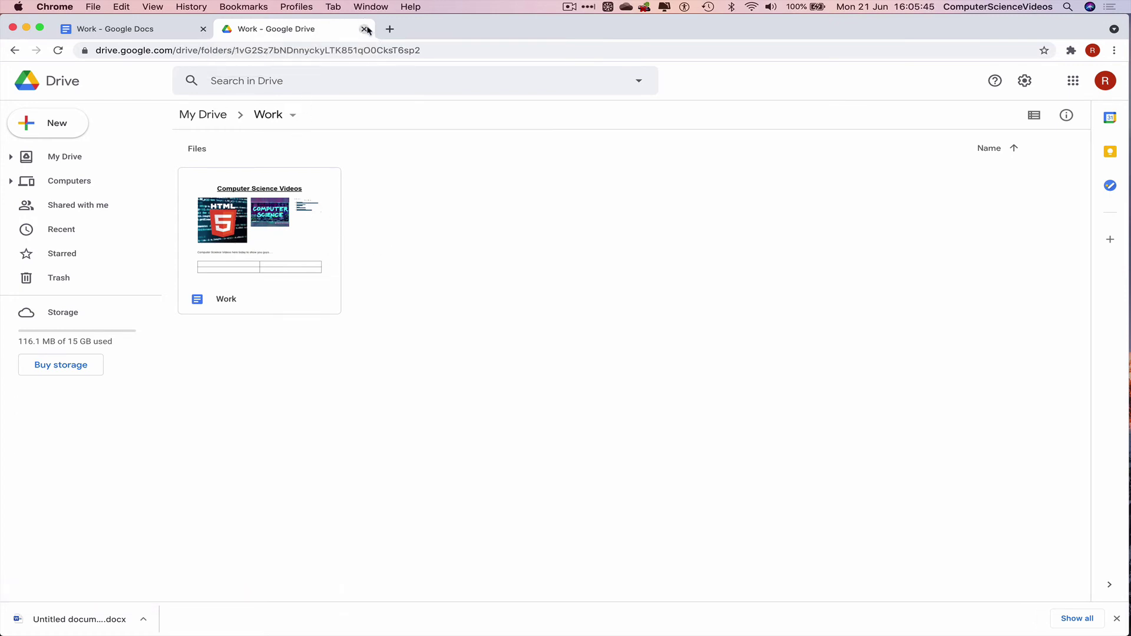
click(366, 29)
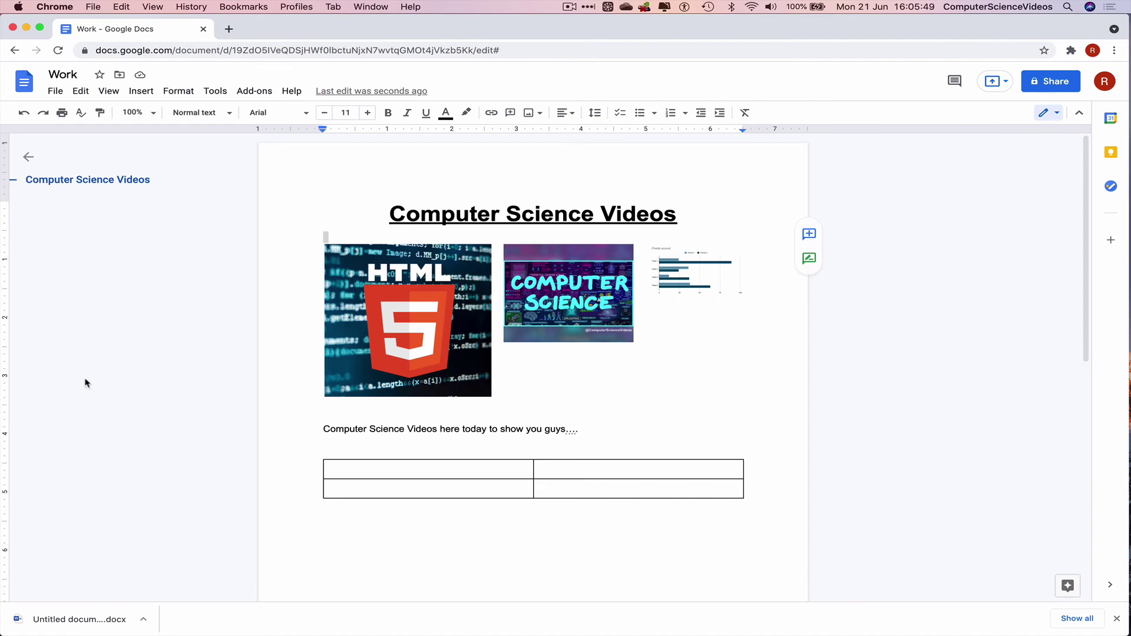
Step: Copy the HTML image and paste a second copy below the table
click(57, 95)
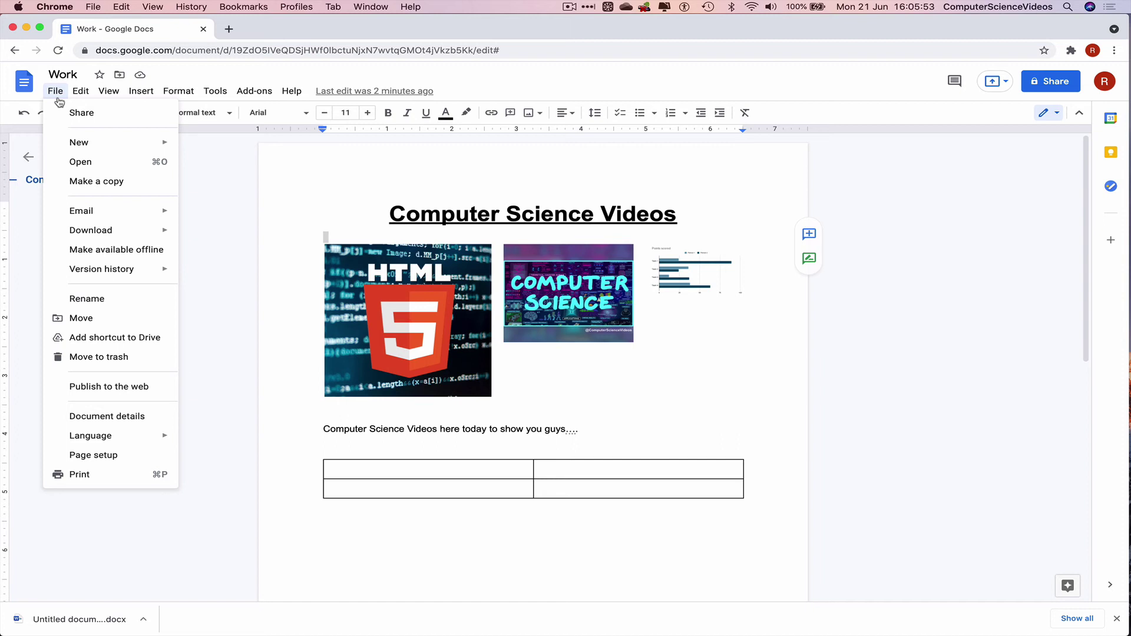
click(83, 93)
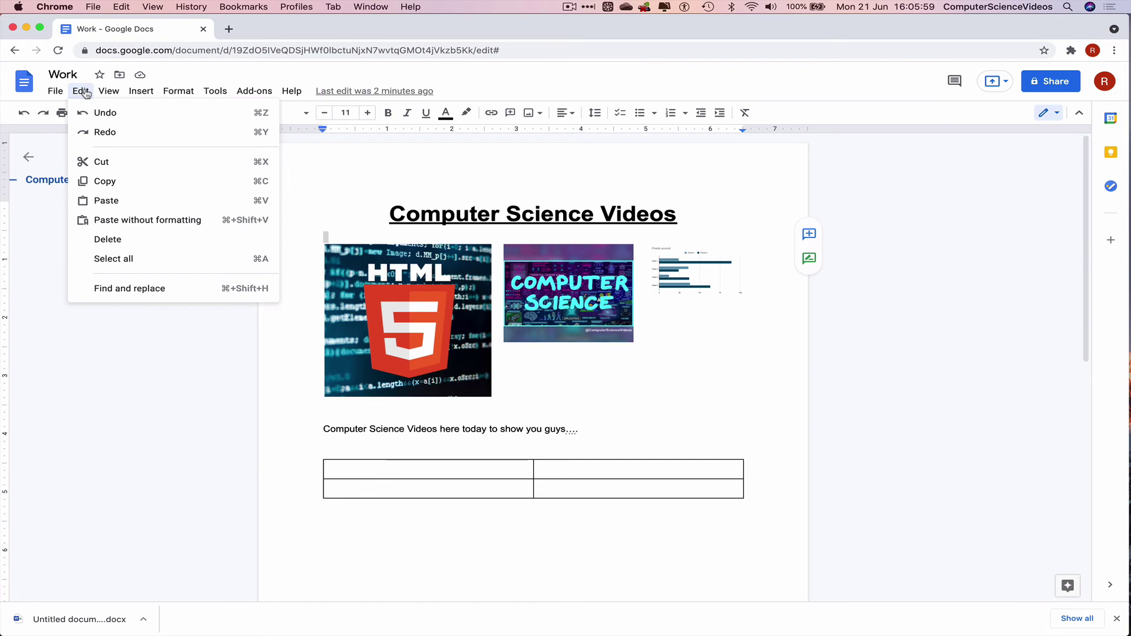
click(400, 304)
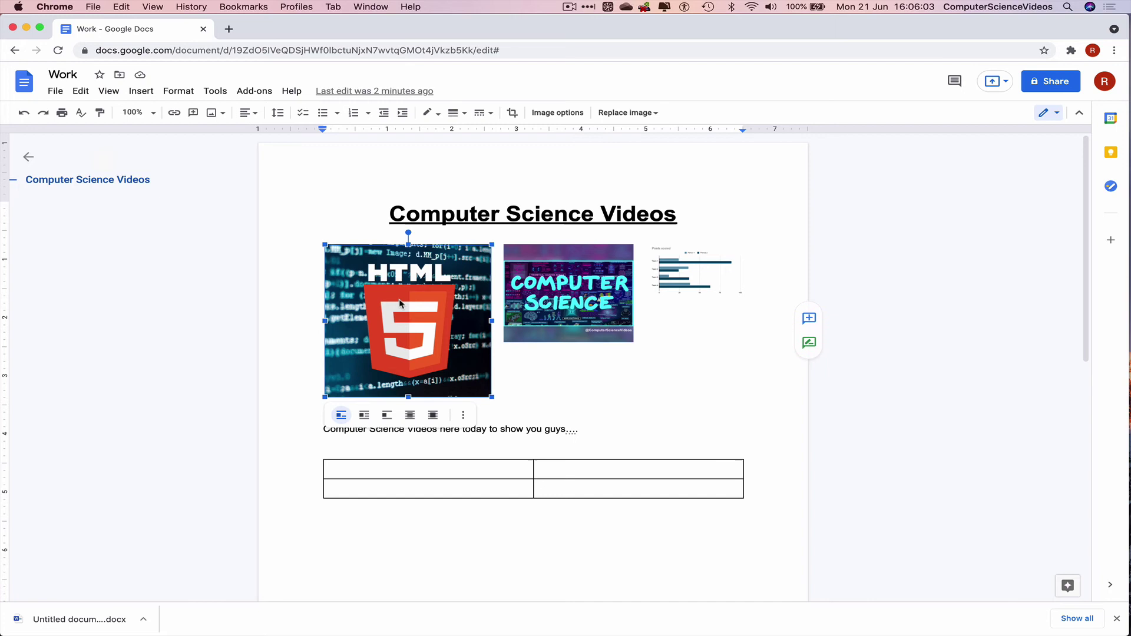
right_click(399, 304)
click(449, 275)
scroll(439, 424, down, 3)
click(370, 430)
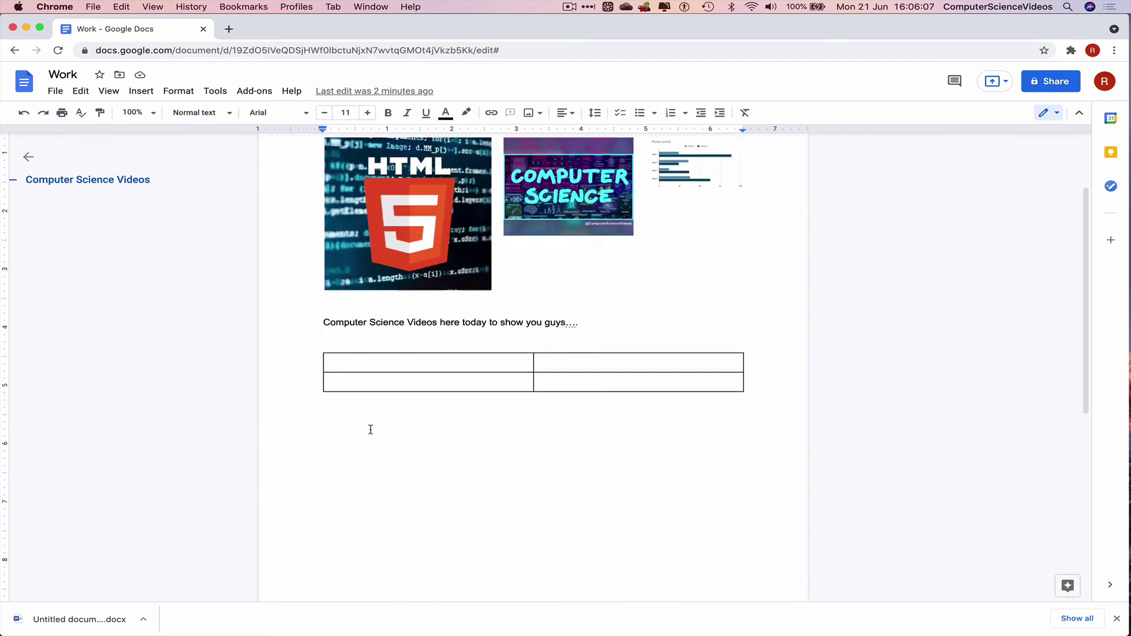
key(super+v)
Step: Cut the pasted HTML image, paste it back below the table, and check the whole document
click(371, 430)
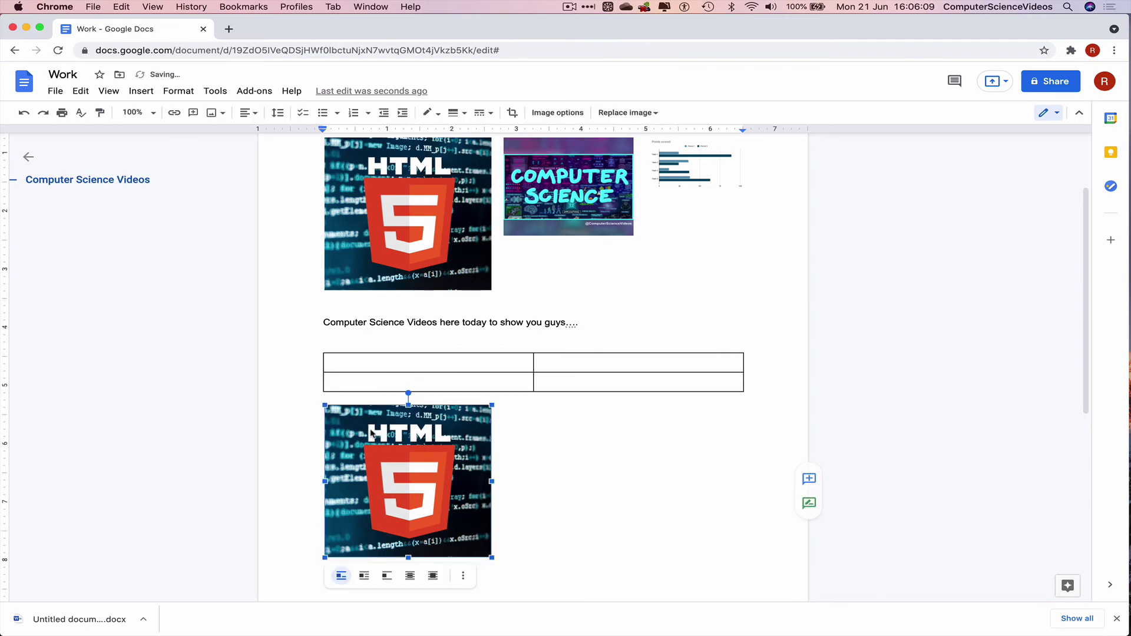
right_click(372, 431)
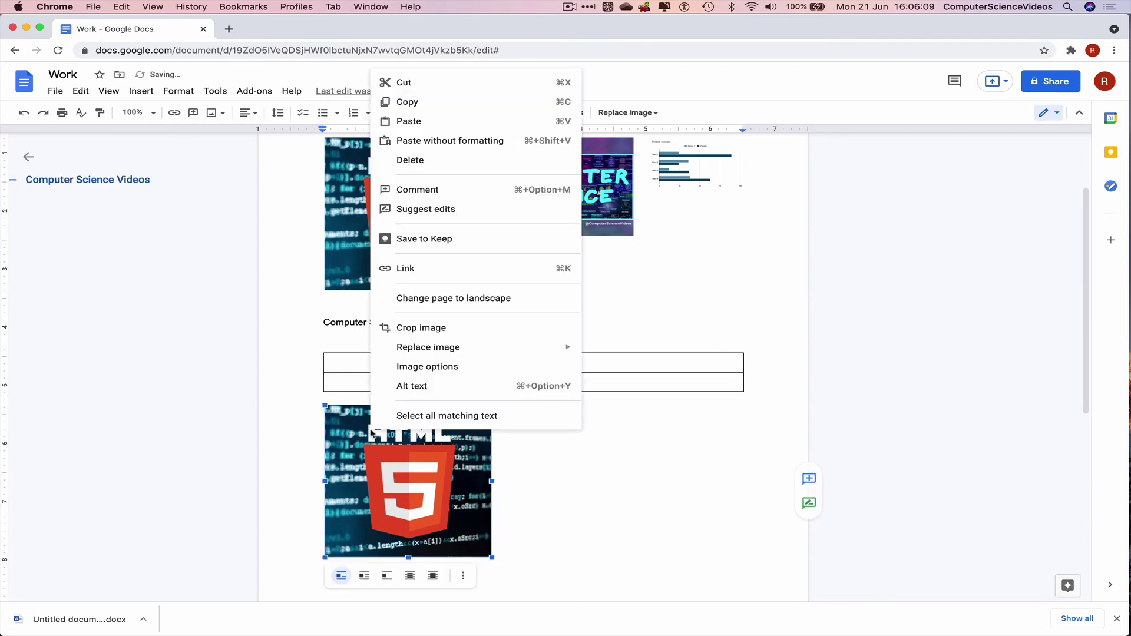
click(442, 85)
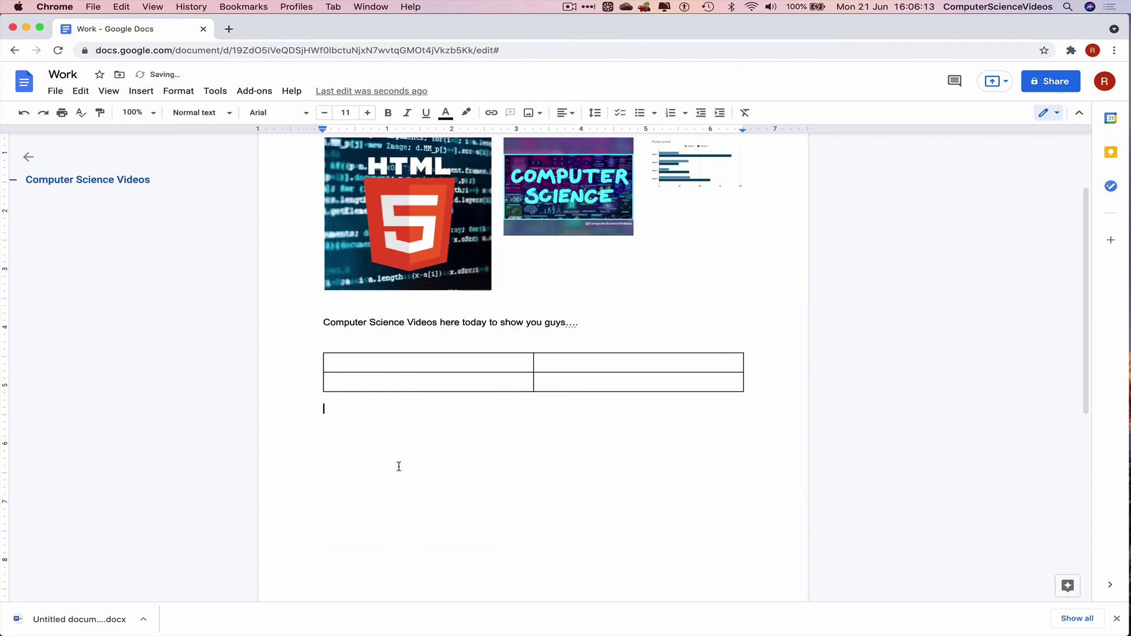
key(super+v)
scroll(399, 467, up, 3)
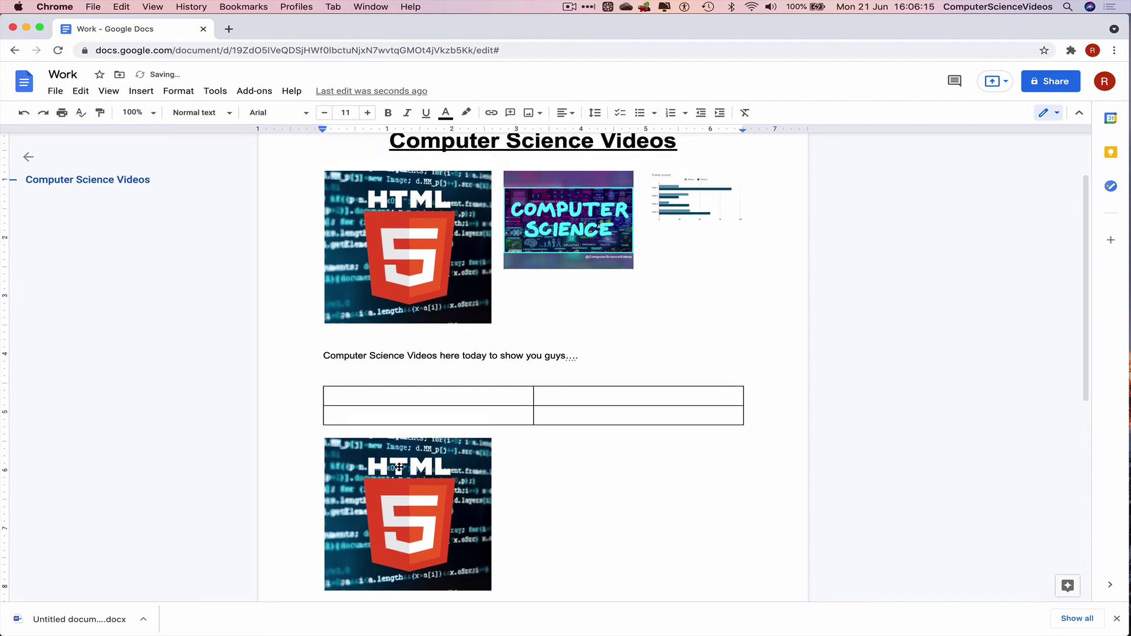
click(84, 90)
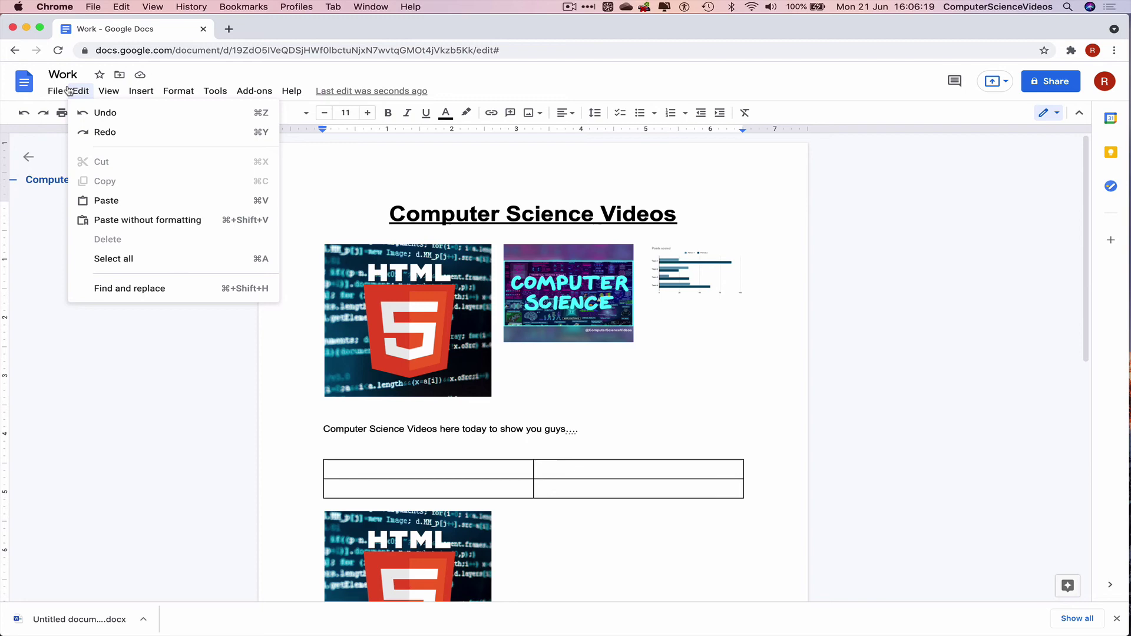
click(174, 262)
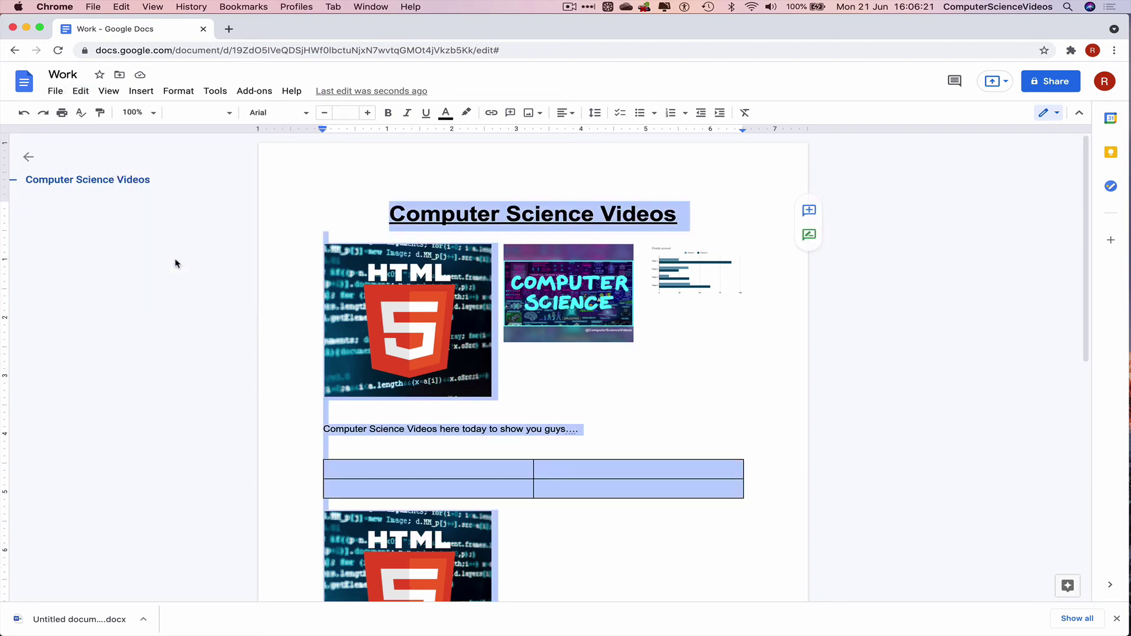
scroll(500, 346, down, 3)
click(578, 388)
scroll(566, 377, up, 3)
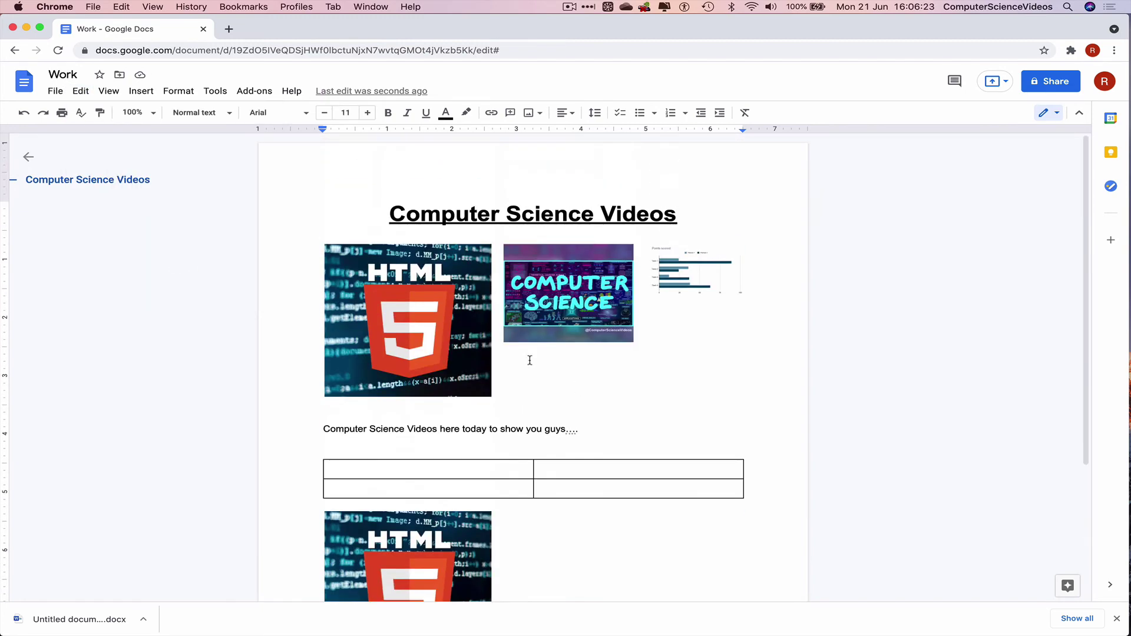
click(108, 90)
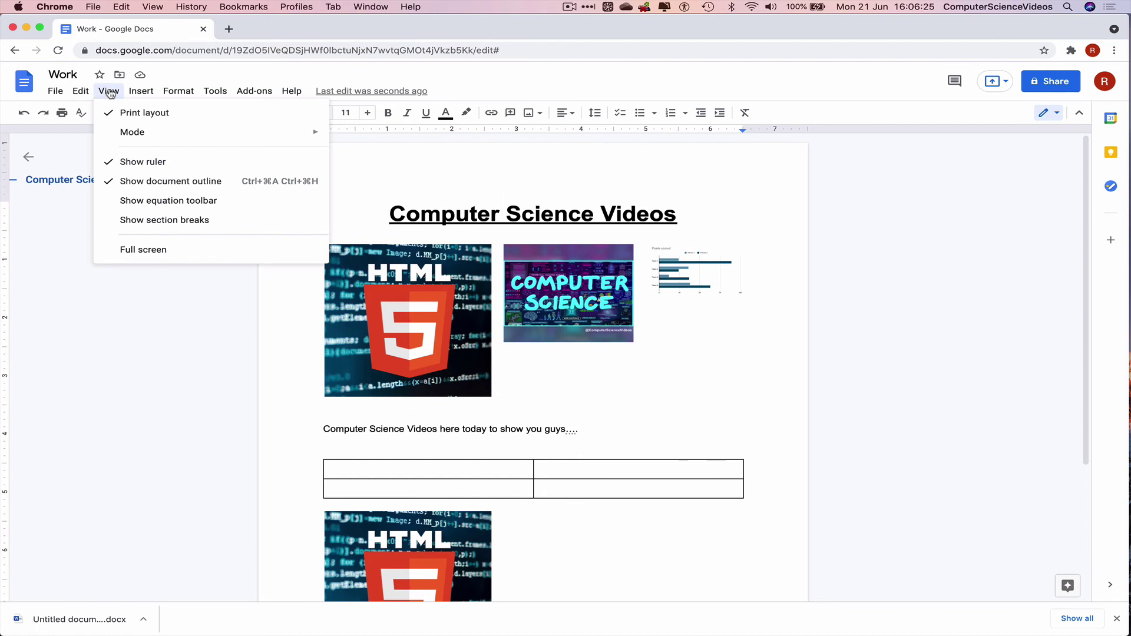
Step: Change the Work document's mode from Editing to Suggesting through View > Mode
mouse_move(154, 134)
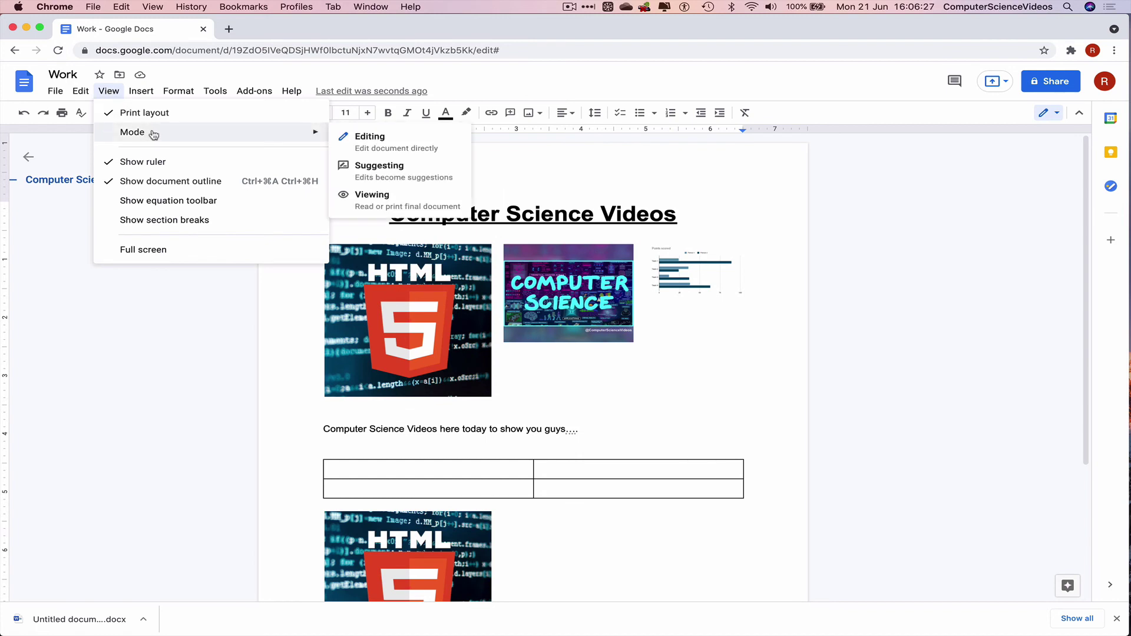
click(359, 138)
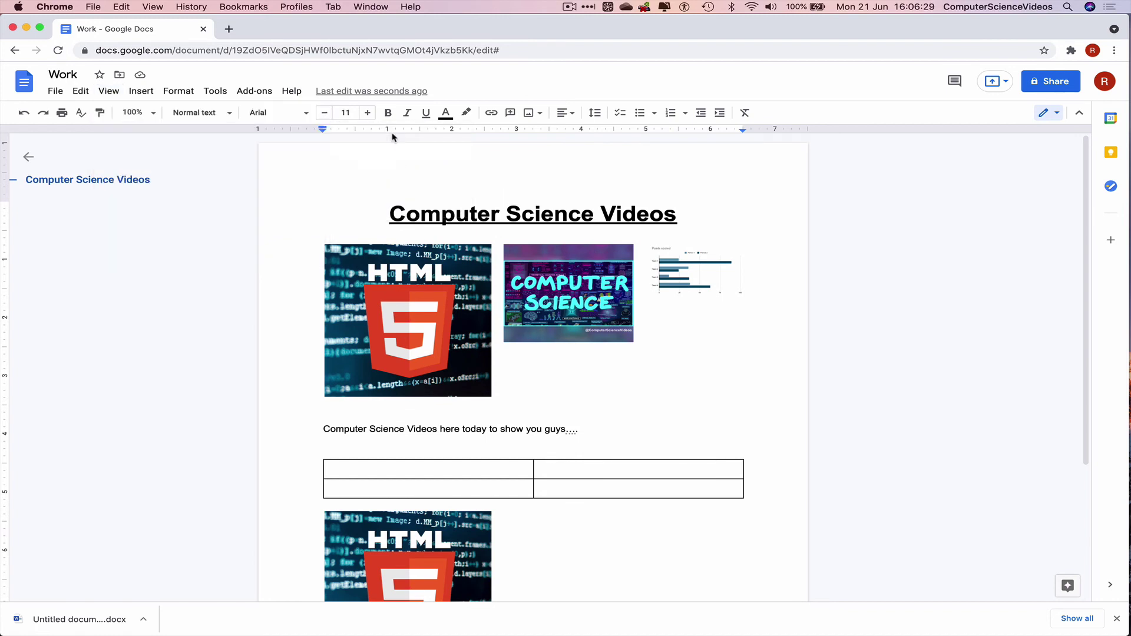
click(110, 92)
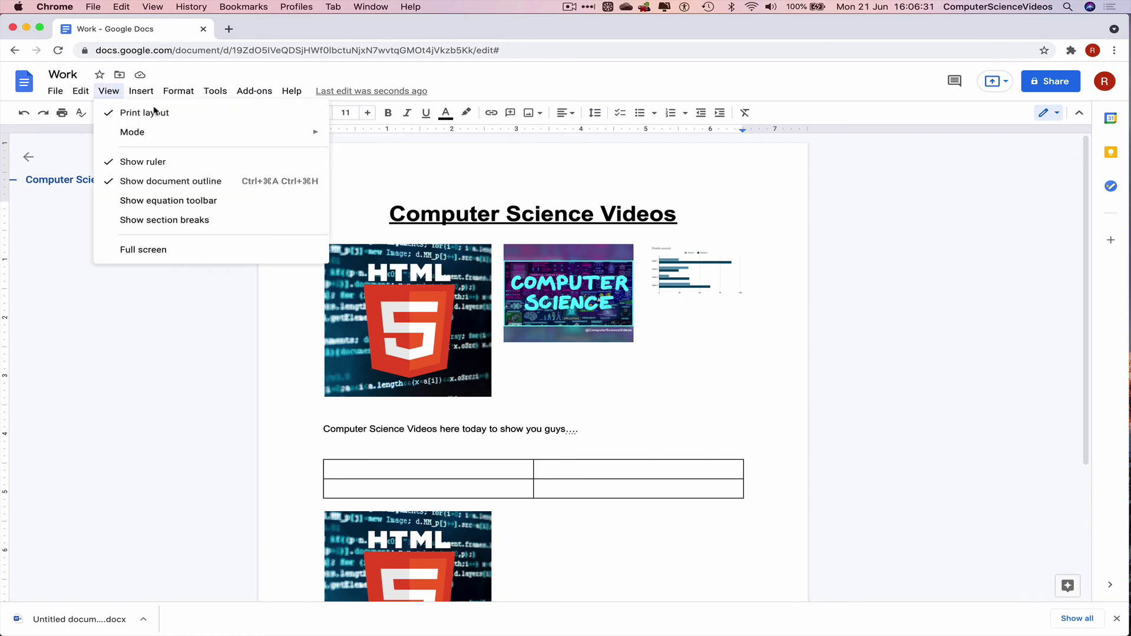
mouse_move(147, 96)
mouse_move(109, 92)
mouse_move(127, 131)
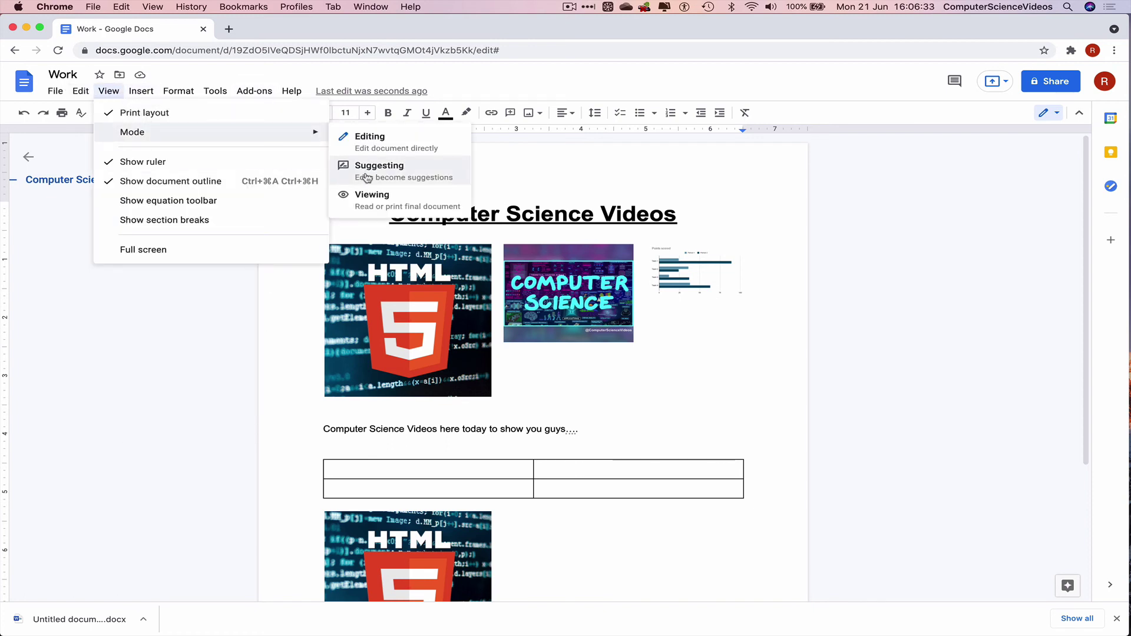
click(372, 170)
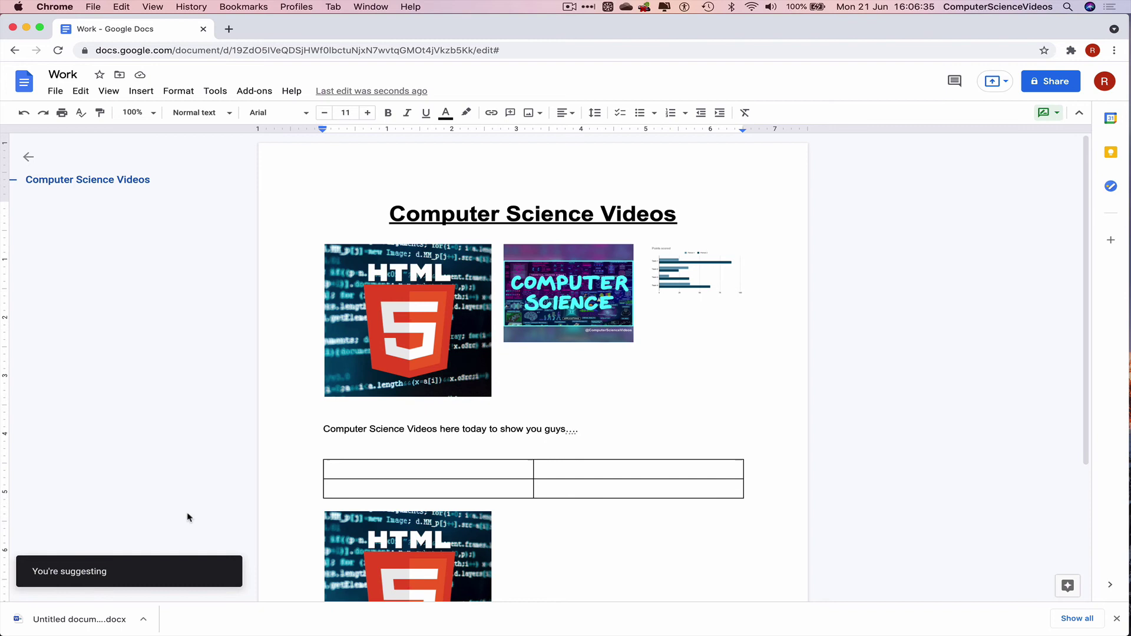
click(106, 92)
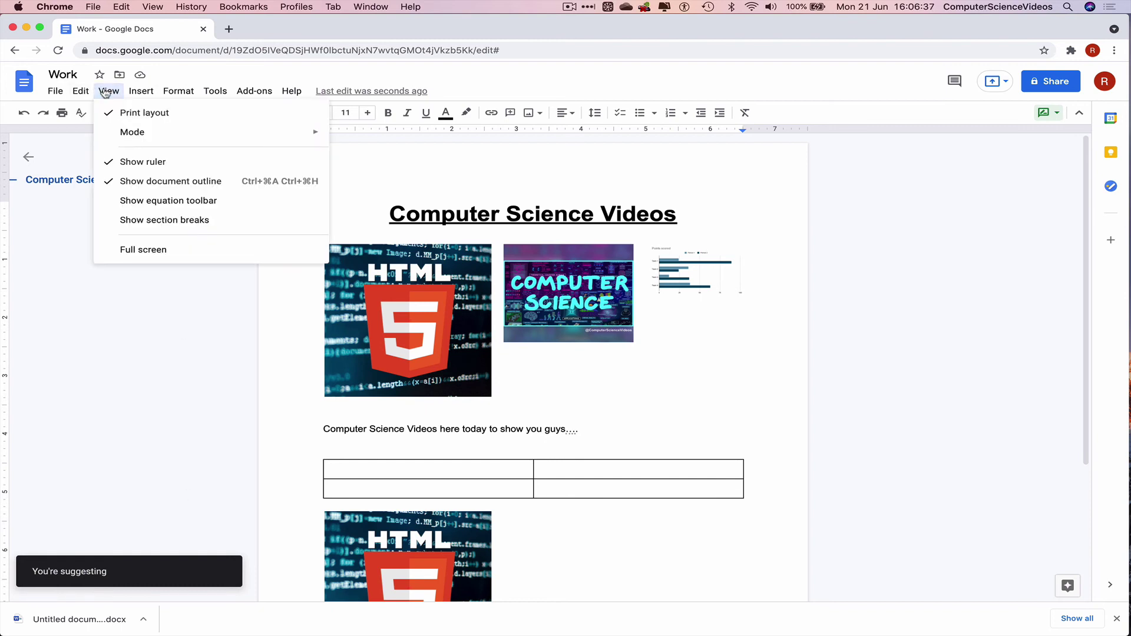
mouse_move(148, 94)
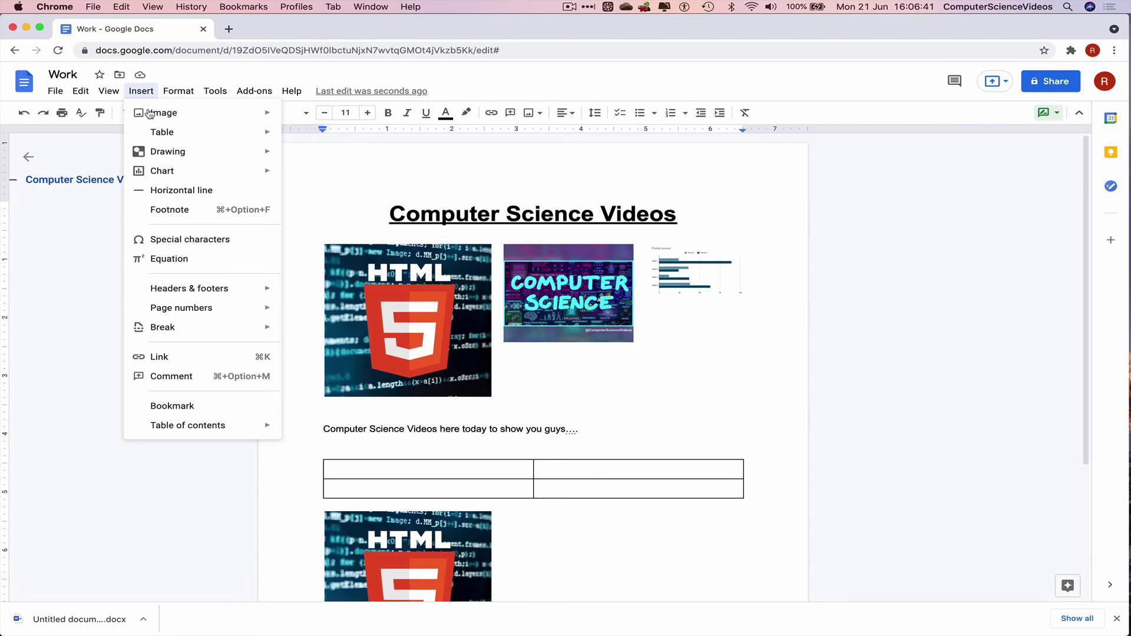
mouse_move(170, 294)
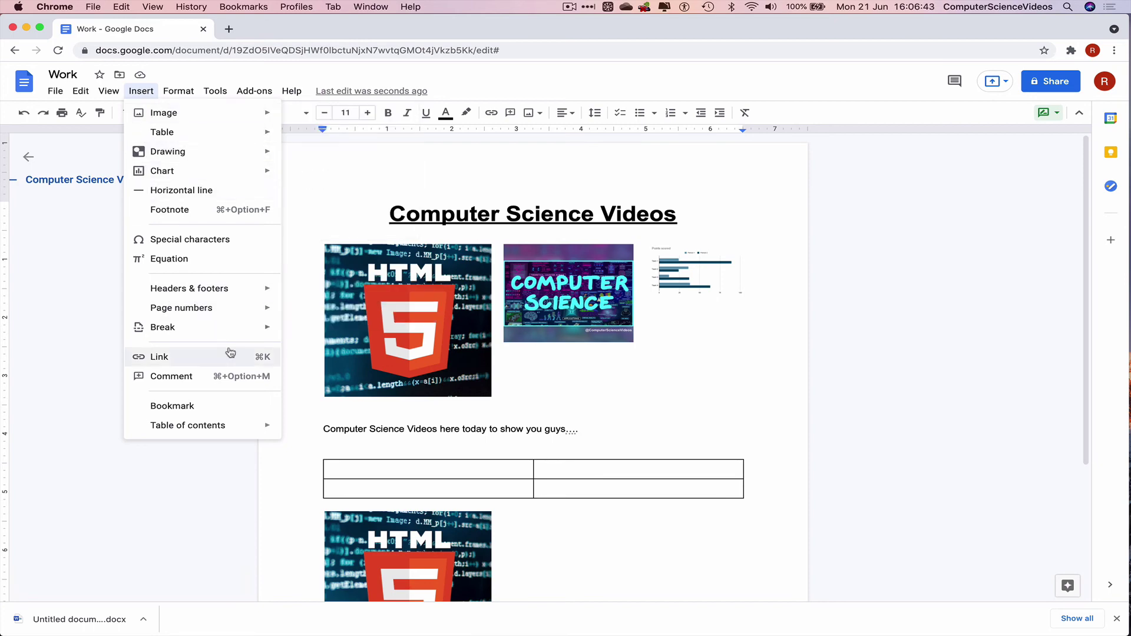
scroll(551, 535, down, 3)
Step: Suggest blank paragraphs below the second HTML image, rejecting and redoing them once
click(532, 474)
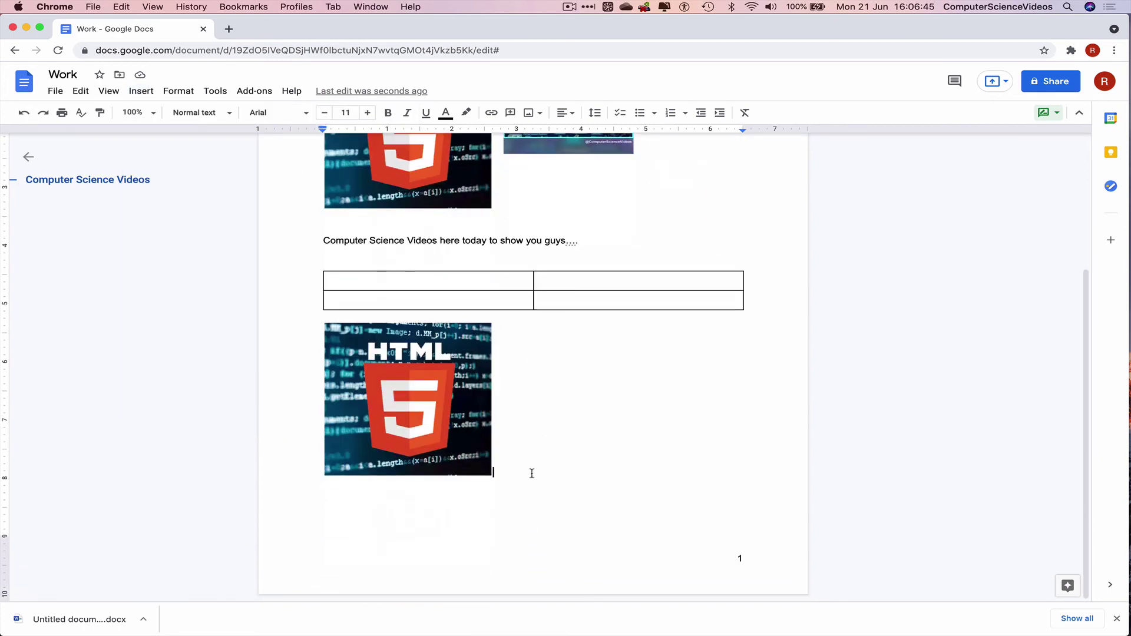
key(Return)
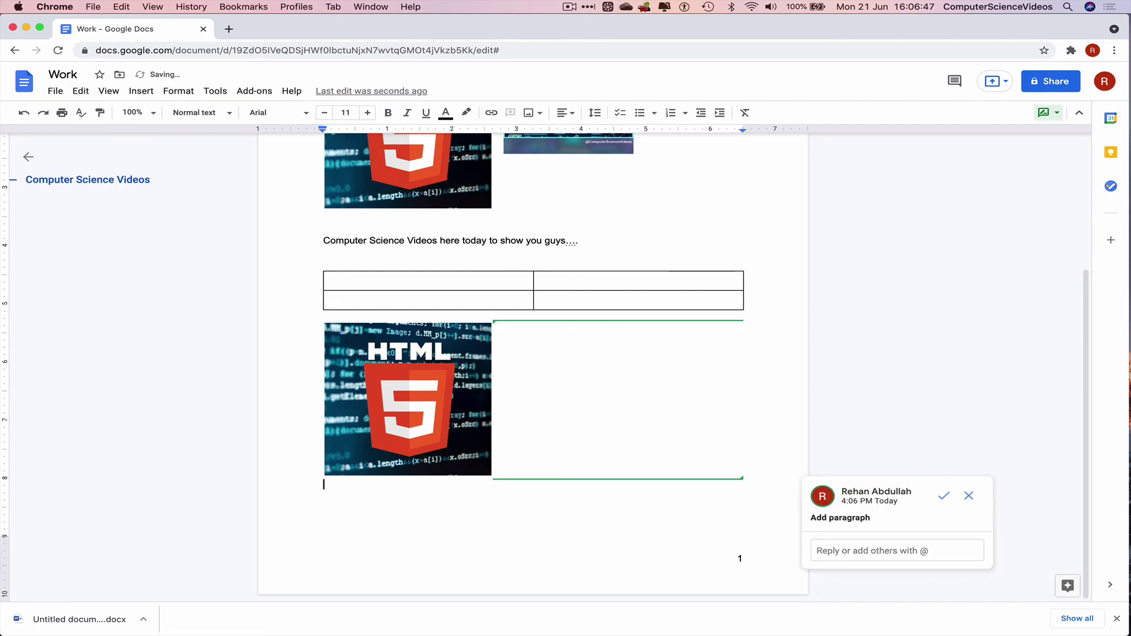
key(Return)
key(Return)
key(Return)
key(Return)
key(Return)
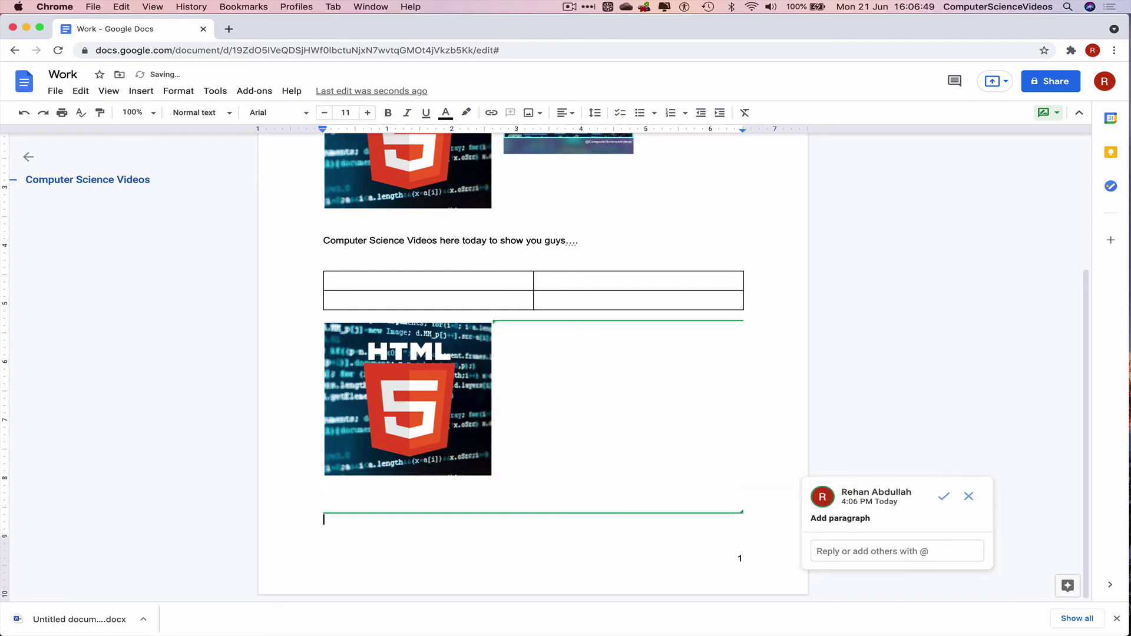
scroll(477, 365, down, 5)
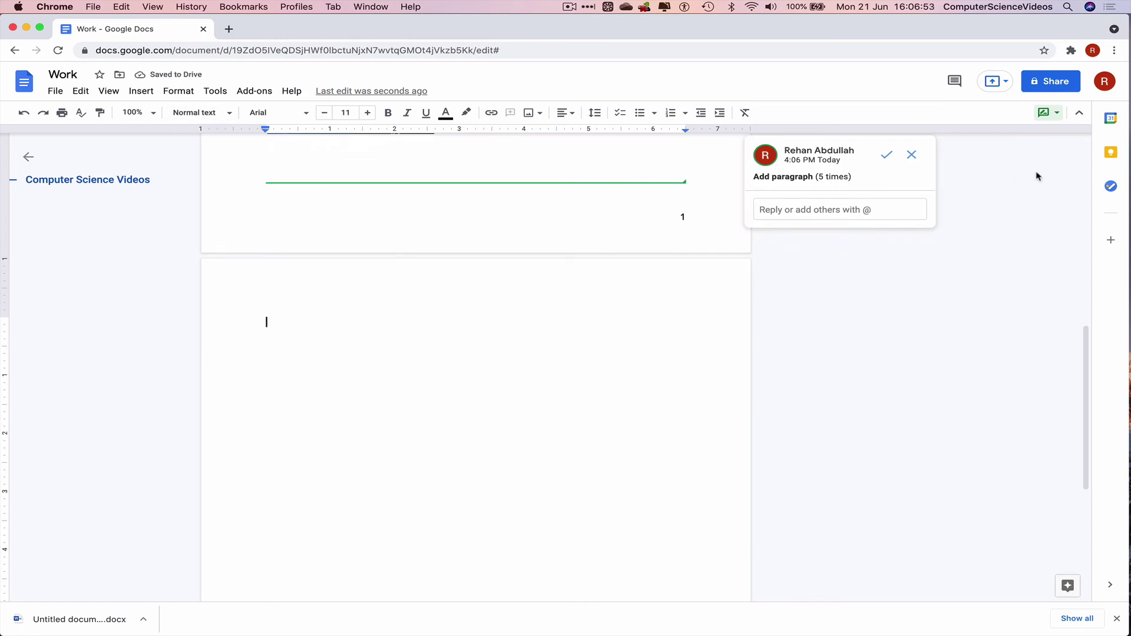
click(912, 155)
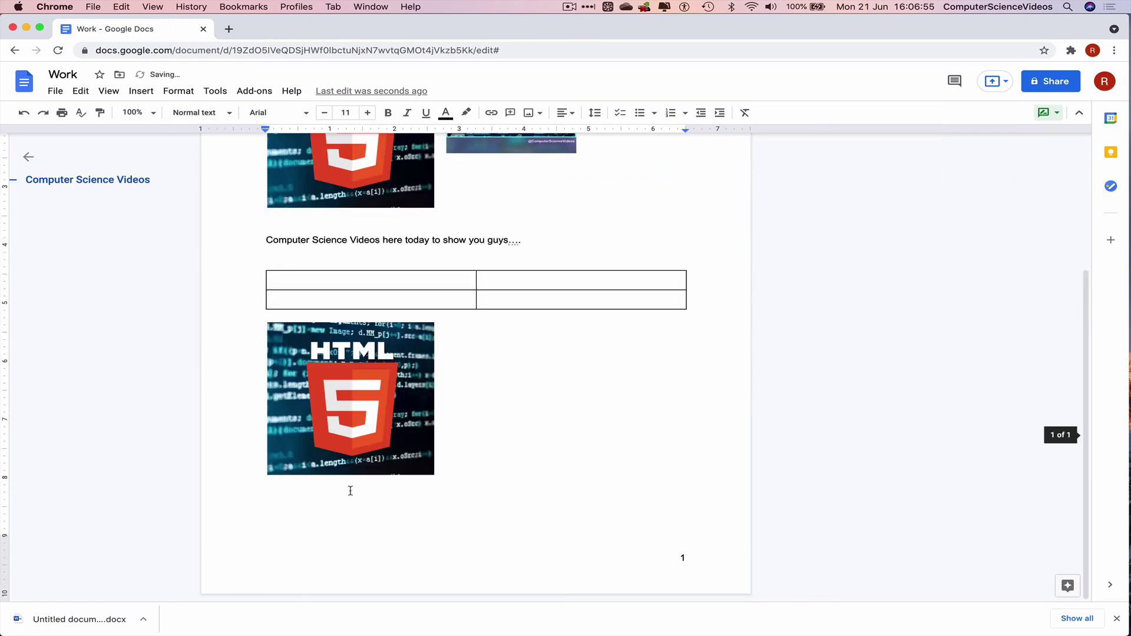
key(shift+Left)
key(BackSpace)
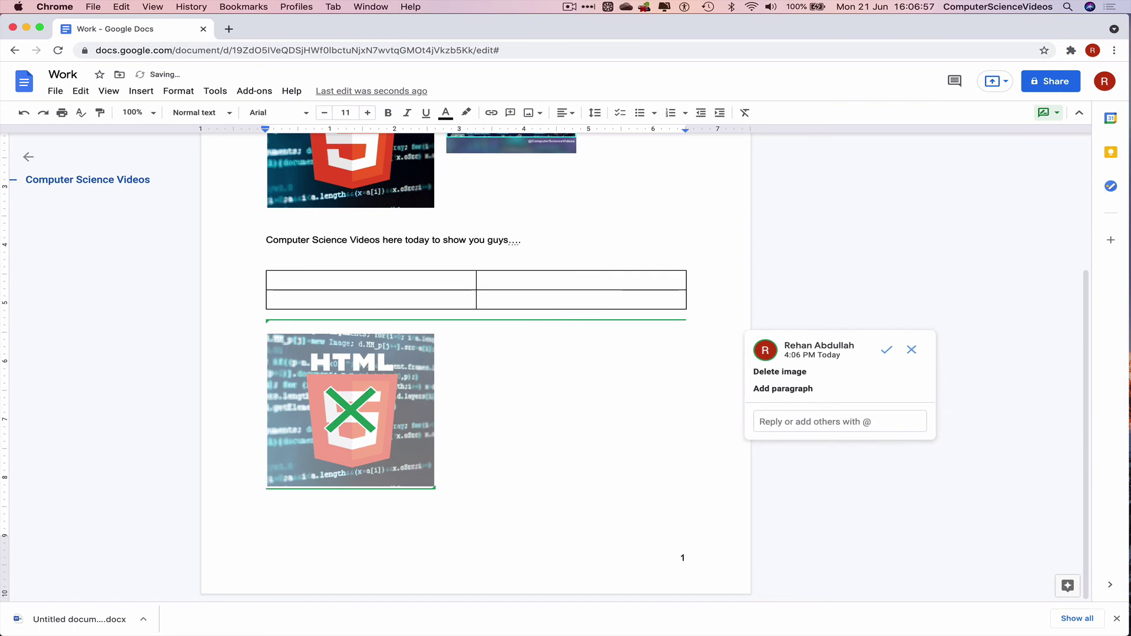
key(super+z)
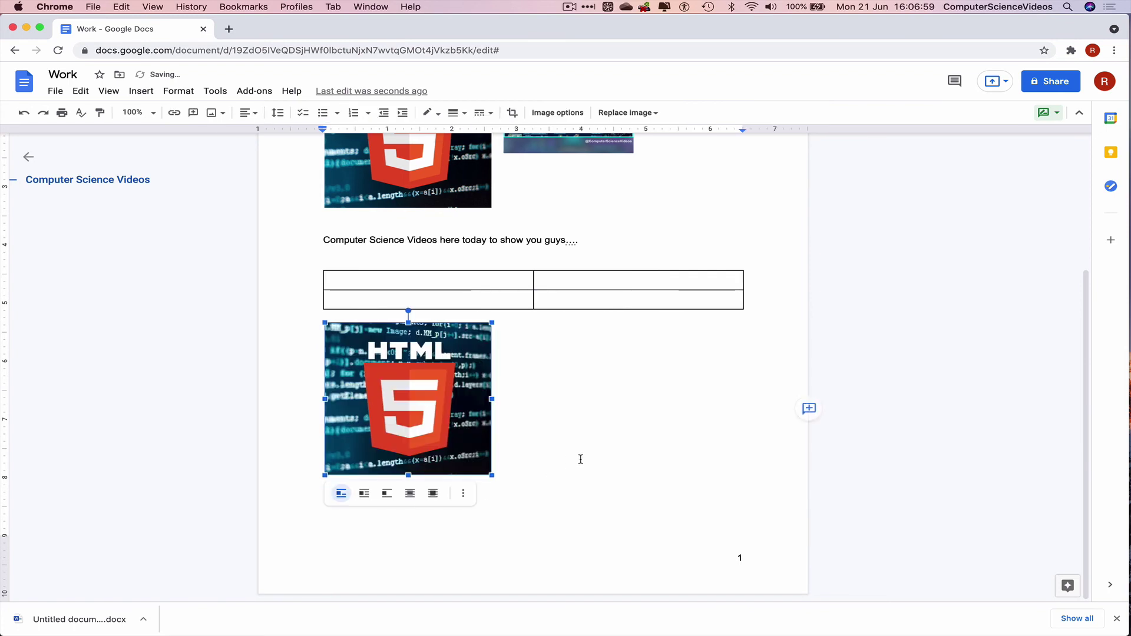
click(497, 542)
key(Return)
key(Return)
key(Return)
key(Return)
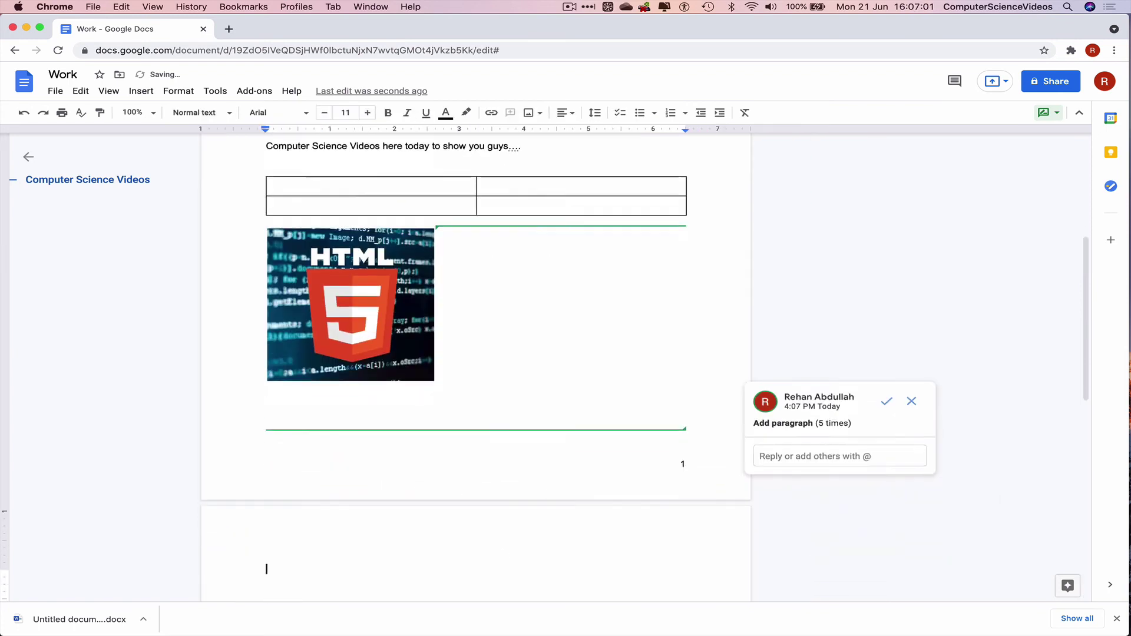
Step: Return to Editing mode and accept the blank-paragraph suggestion, pushing content onto page two
click(108, 90)
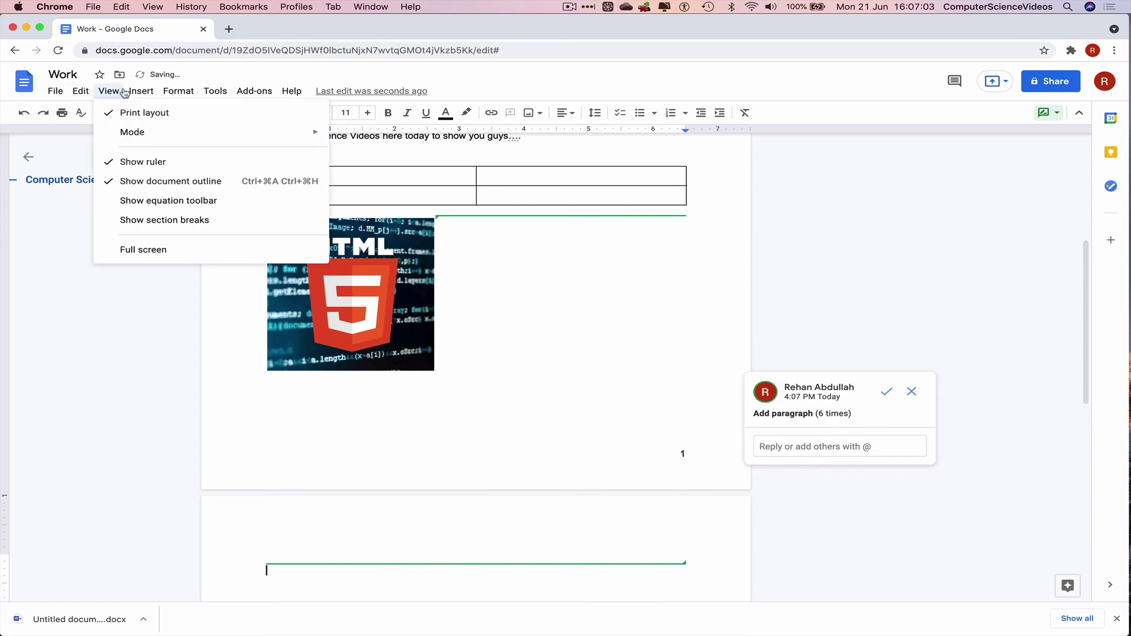
mouse_move(160, 135)
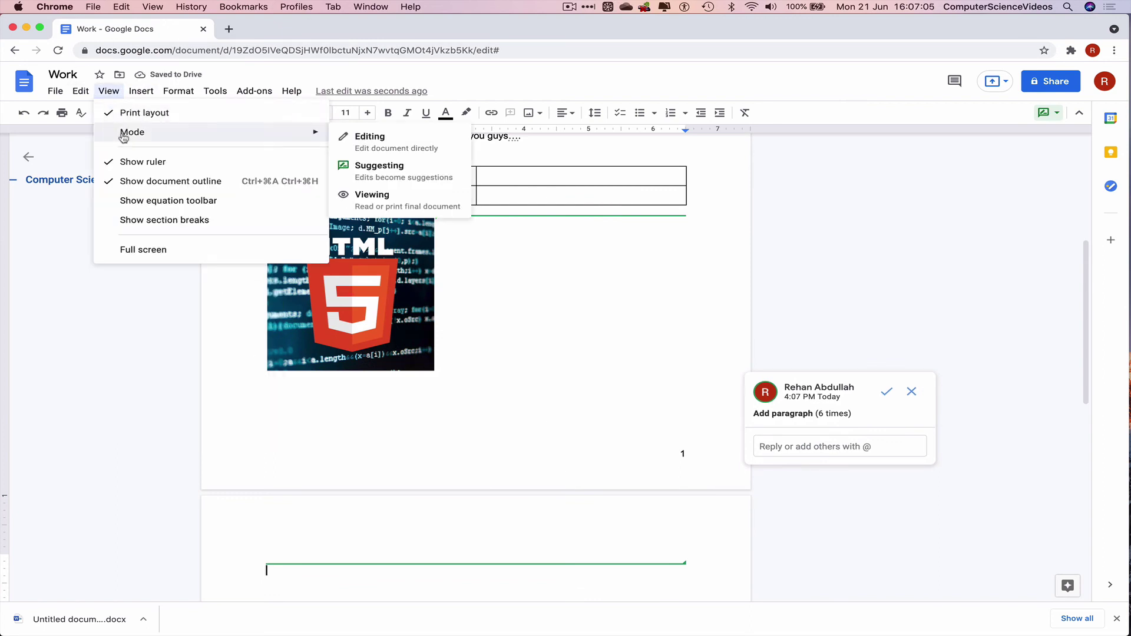
click(409, 136)
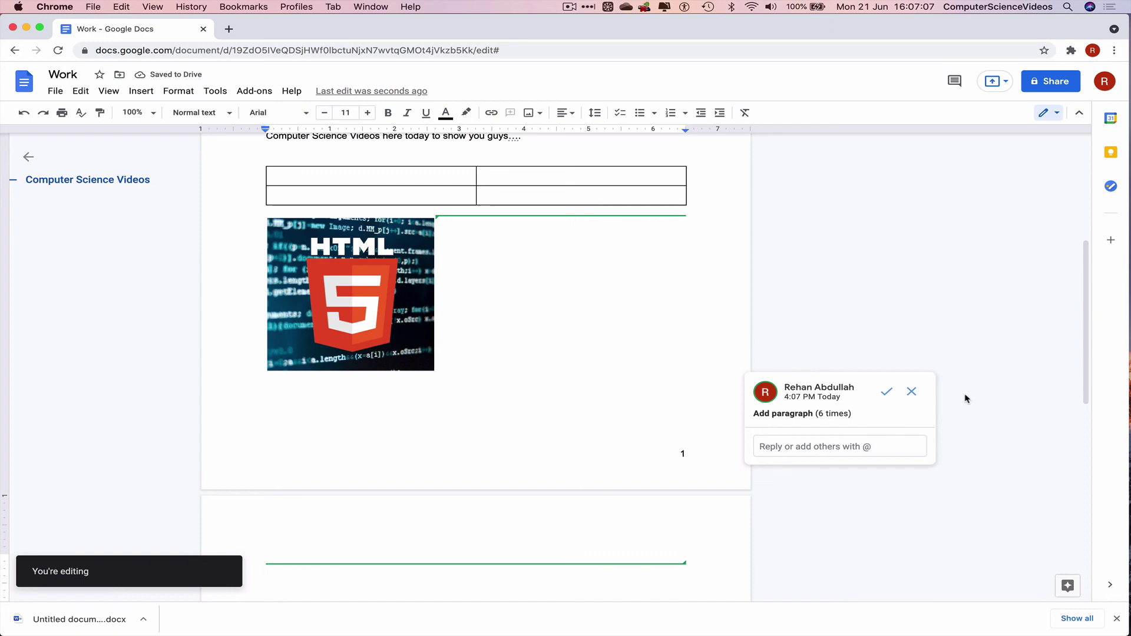
click(887, 393)
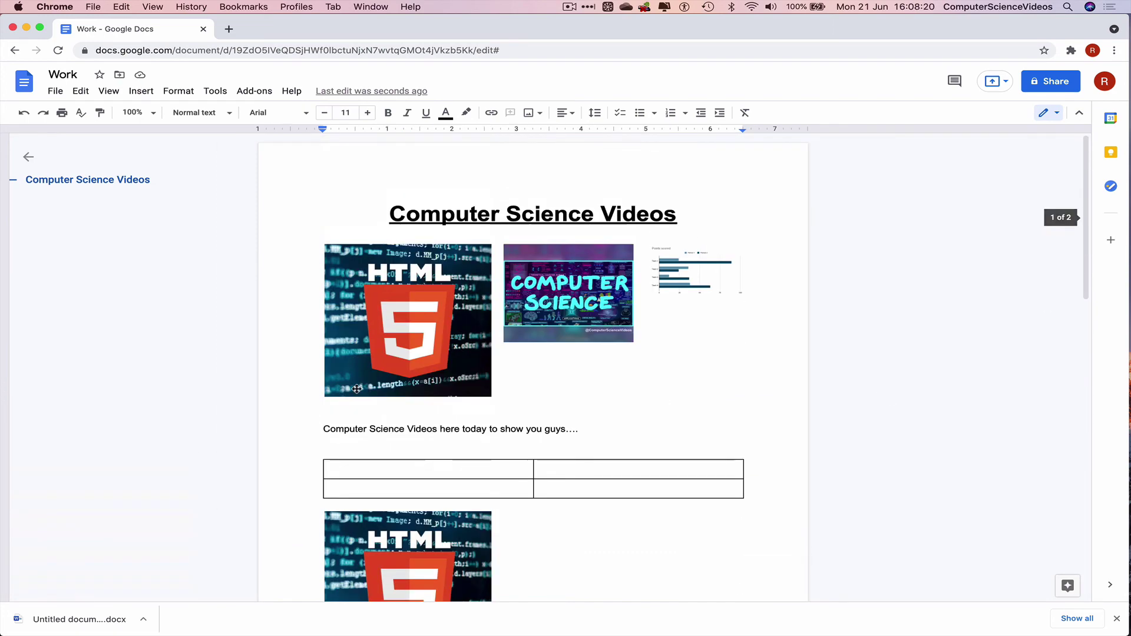
scroll(357, 389, down, 4)
scroll(357, 388, down, 4)
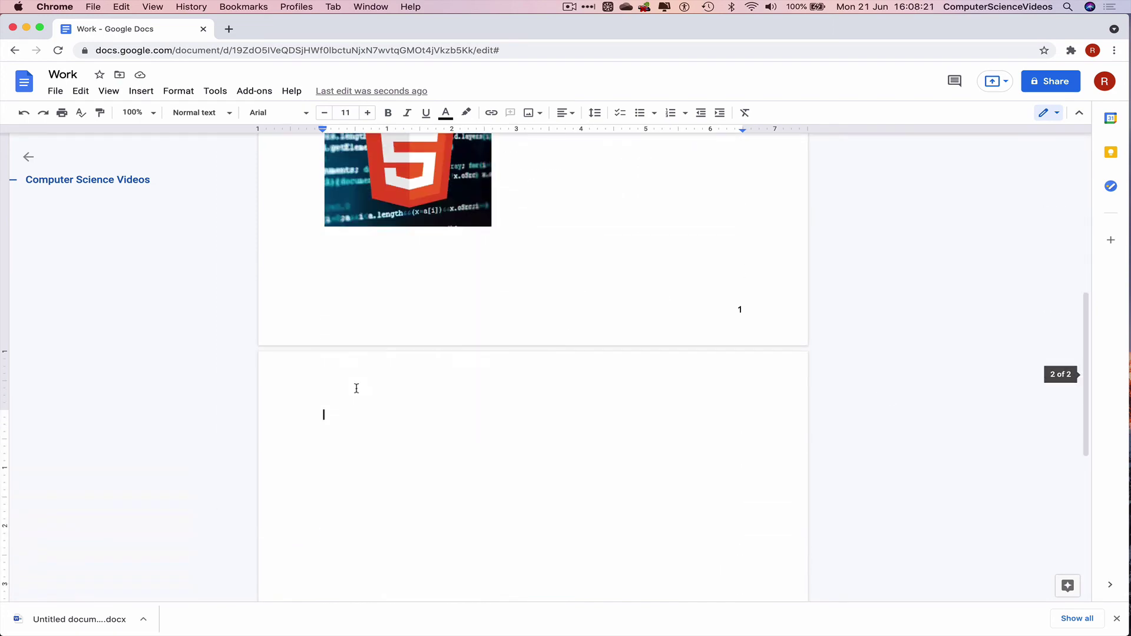
click(62, 113)
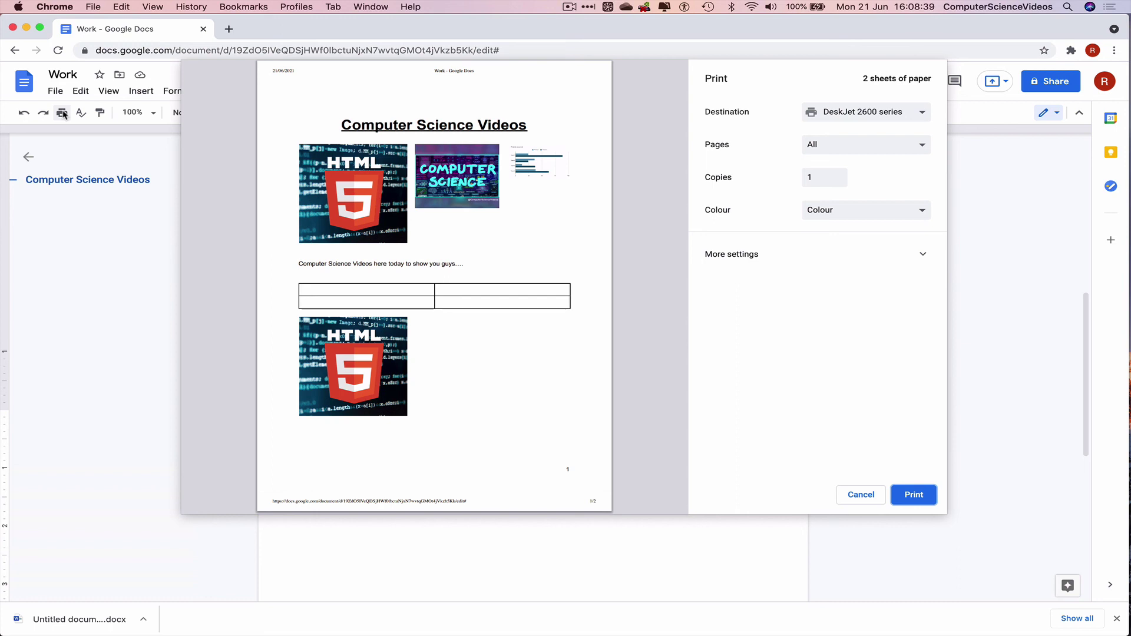
click(851, 495)
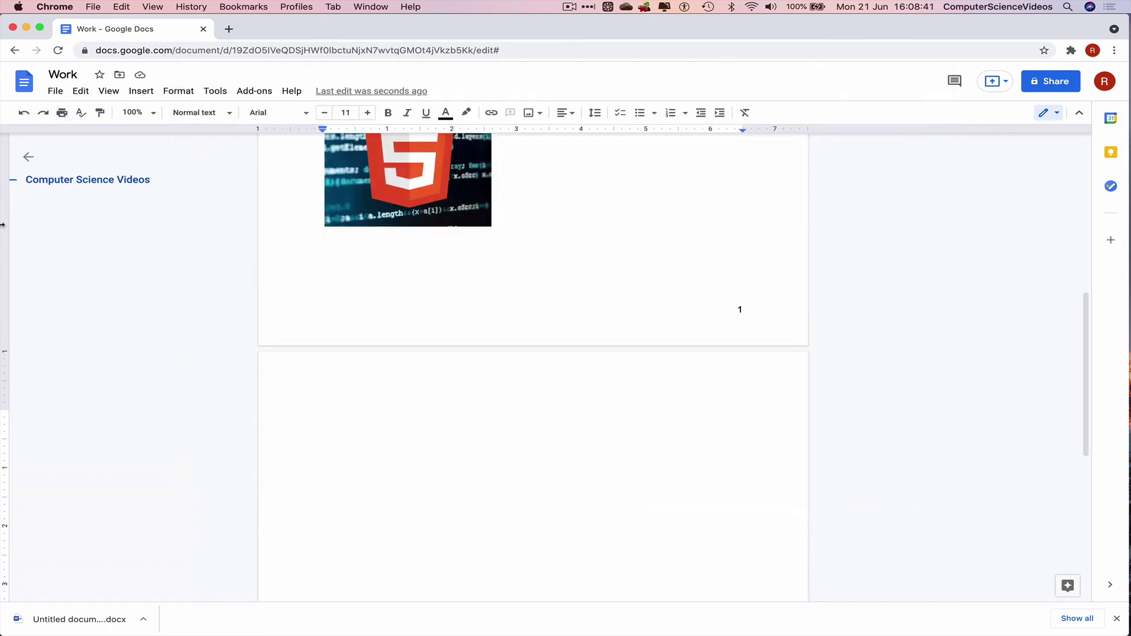
click(59, 6)
Step: Quit Google Chrome and relaunch it from the Web Browsing folder in Launchpad
click(119, 170)
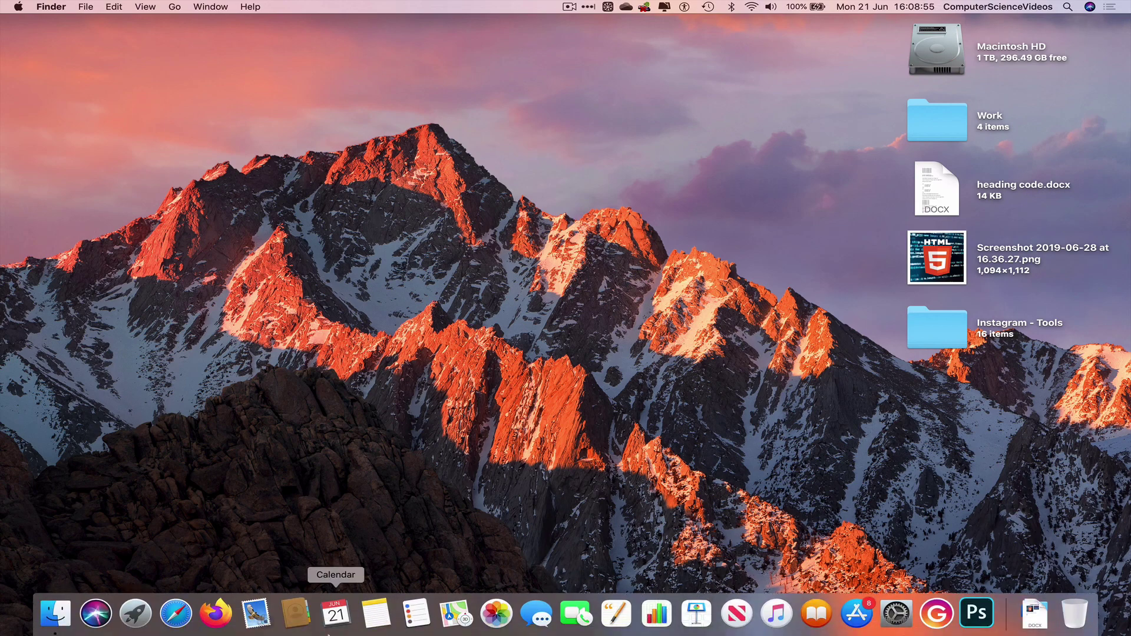
click(139, 613)
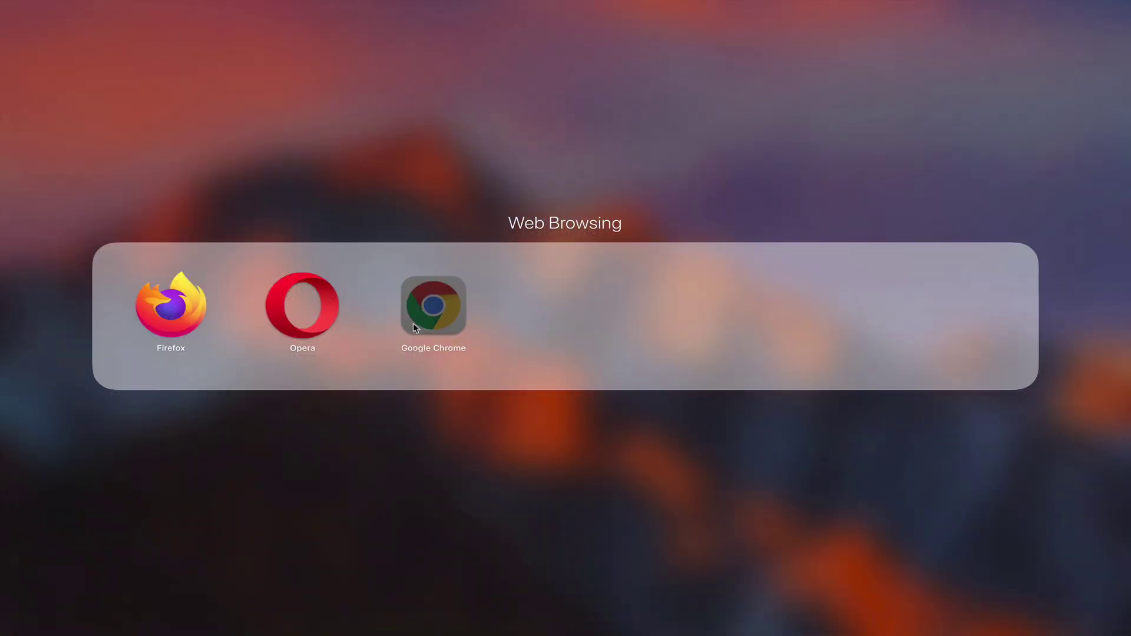
click(416, 328)
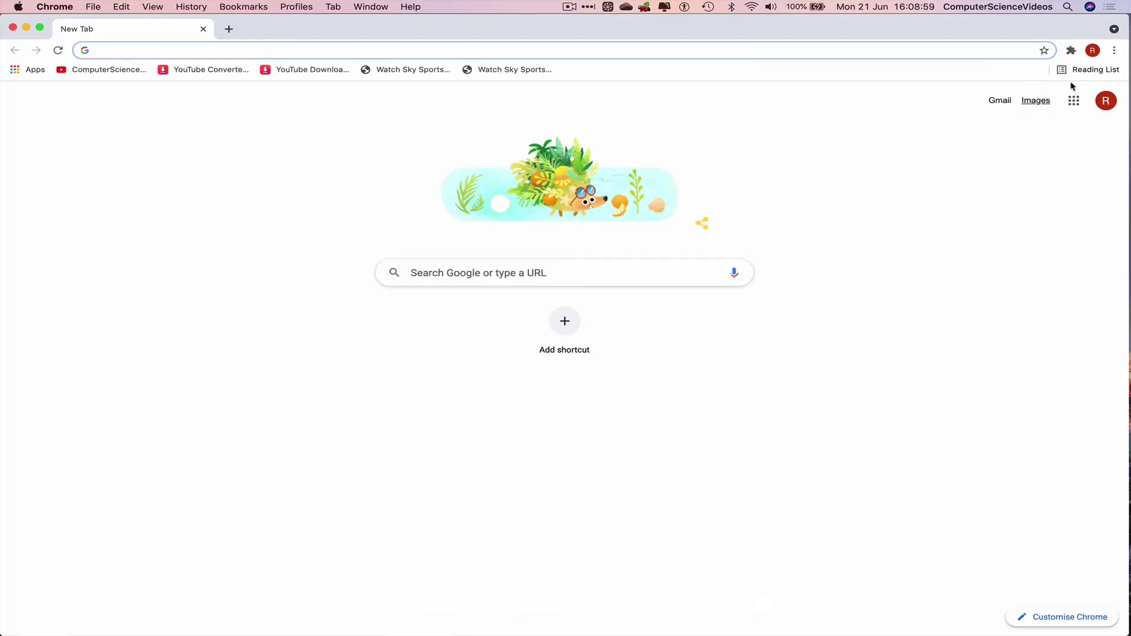
Step: Go to Google Drive and open the Work folder holding the Work document
click(1074, 100)
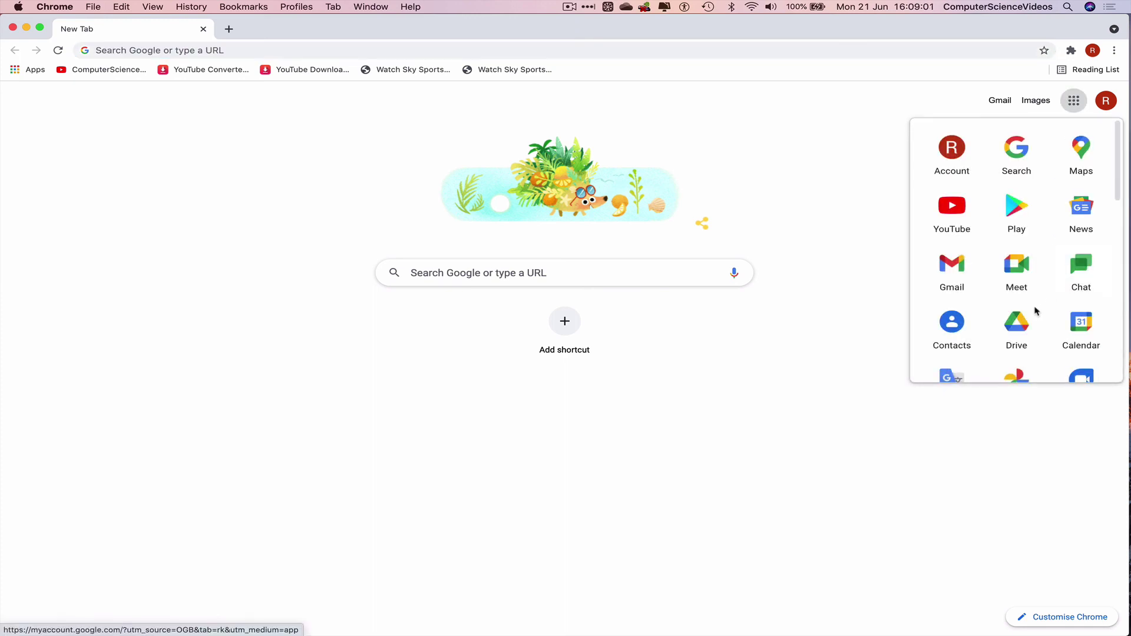
click(1004, 337)
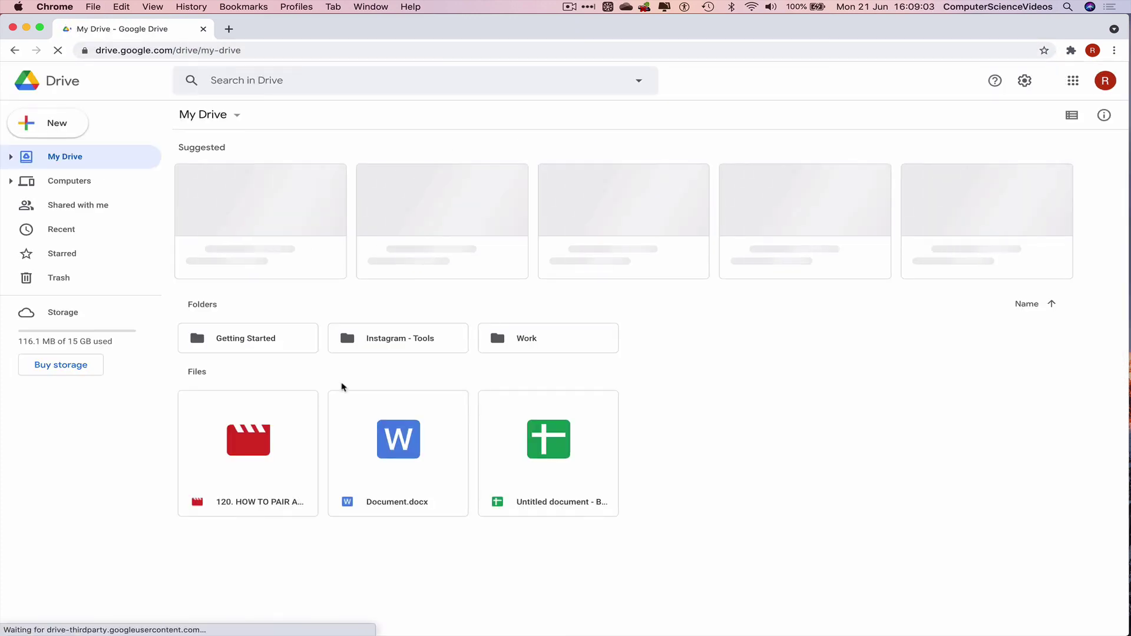
double_click(562, 350)
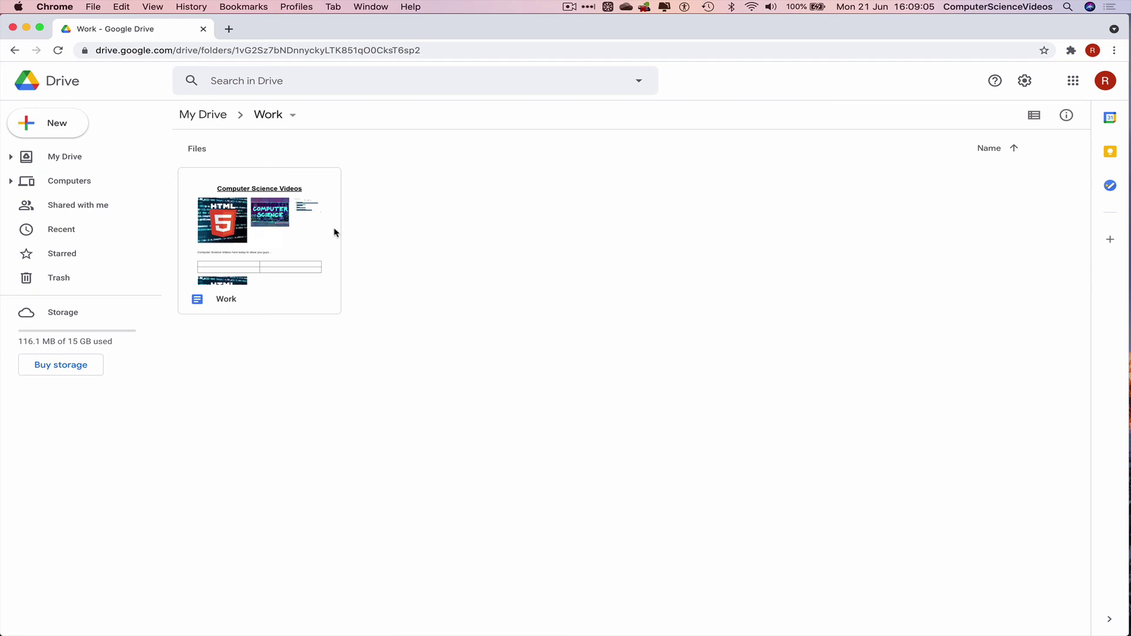
Step: Open the Google Docs home page in a new tab
click(229, 28)
click(1075, 104)
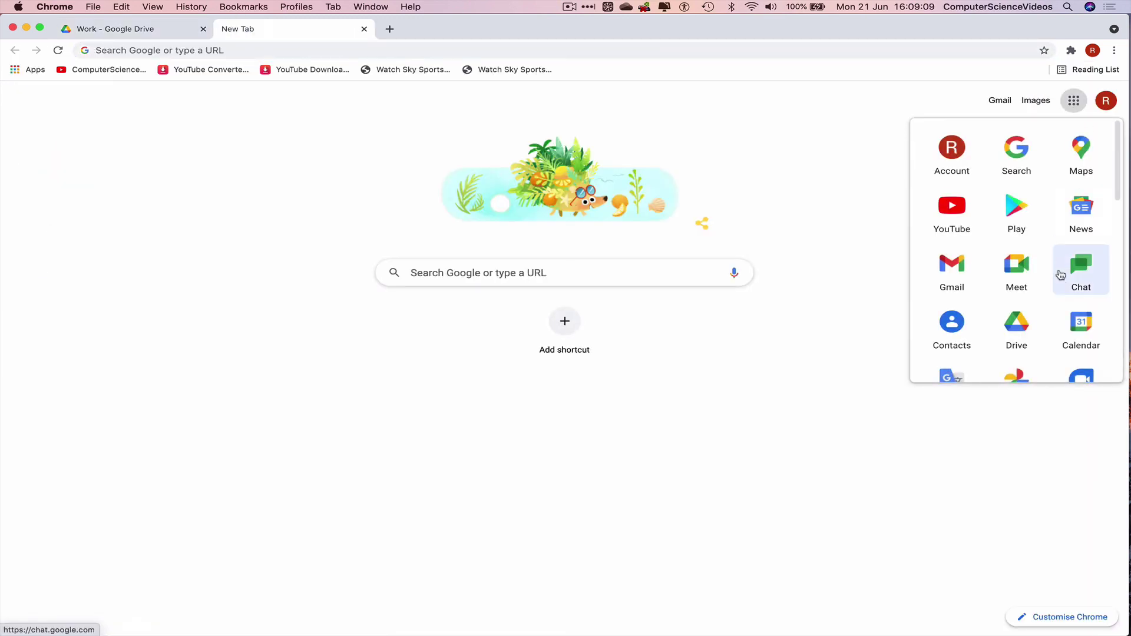
scroll(1034, 293, down, 5)
scroll(1036, 294, down, 3)
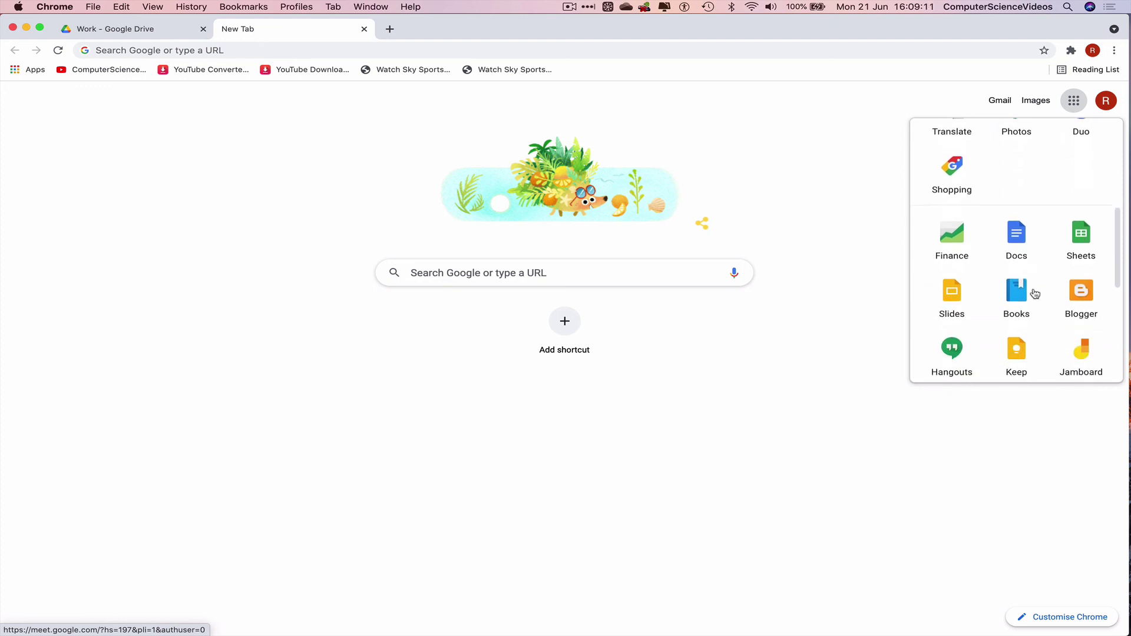
click(1017, 236)
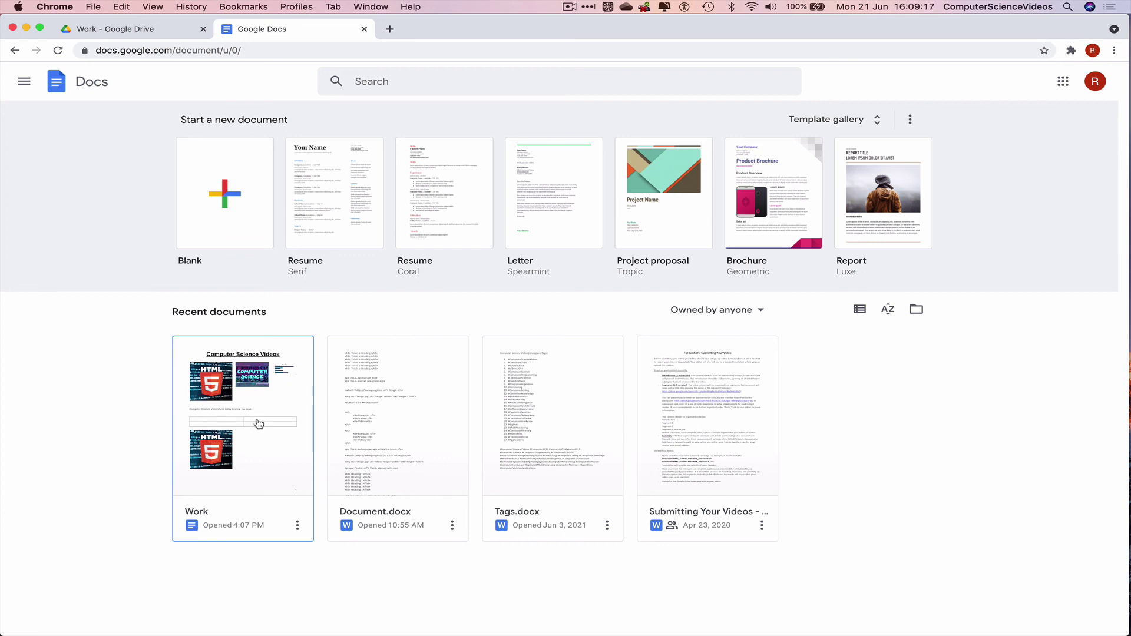
Step: Open the Work document, review it in Viewing mode, return to Editing, and quit Chrome
click(257, 422)
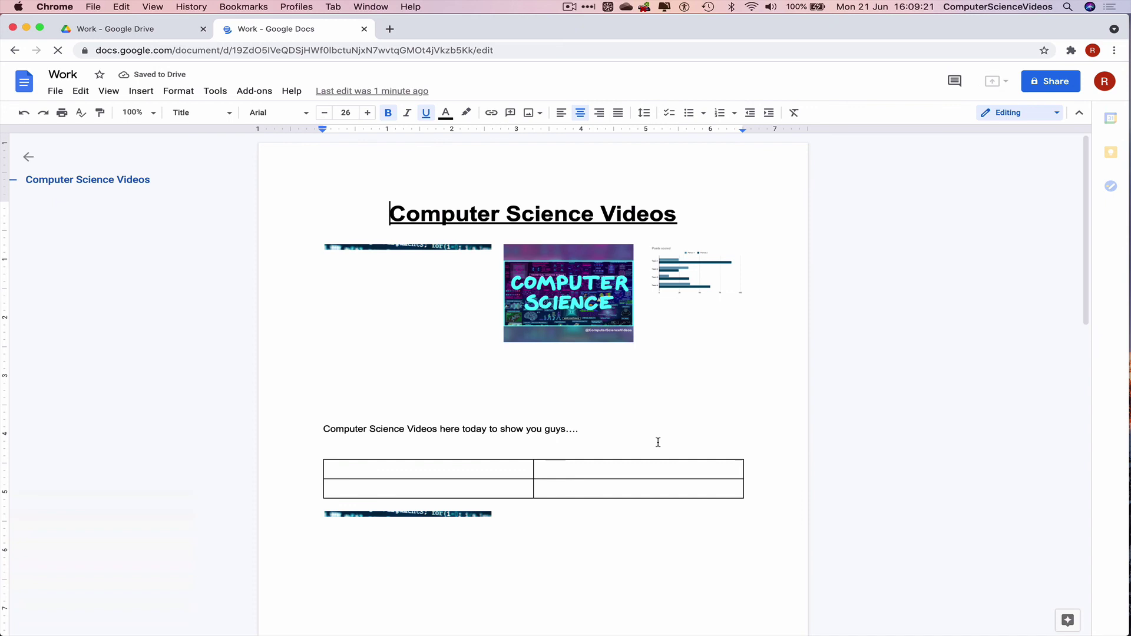
click(1055, 113)
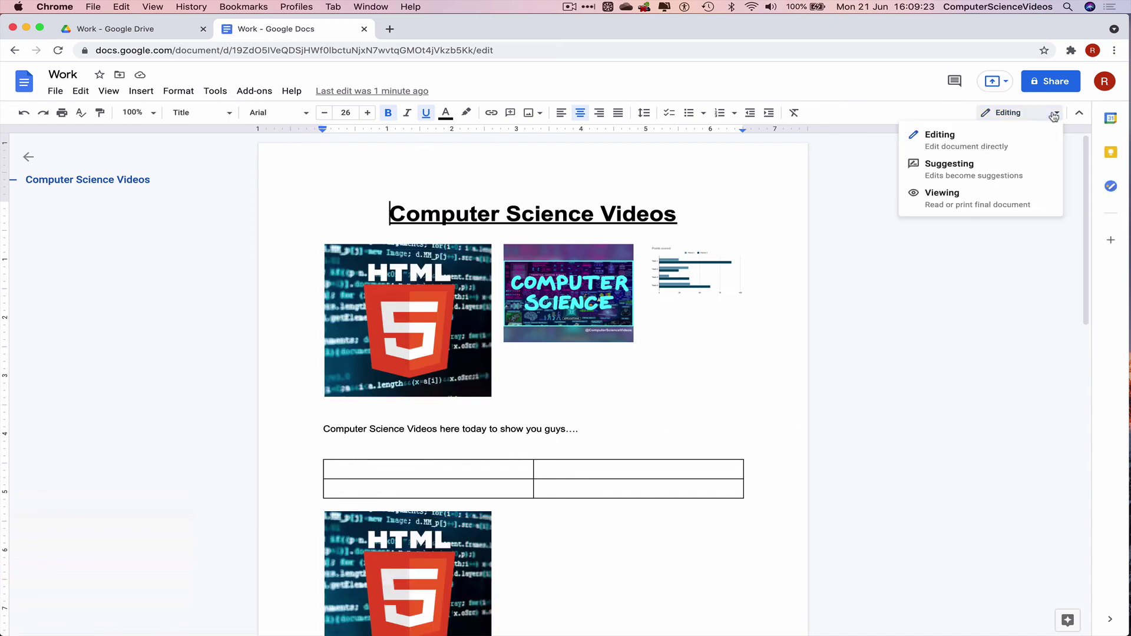
click(986, 199)
scroll(668, 351, down, 10)
scroll(666, 396, up, 15)
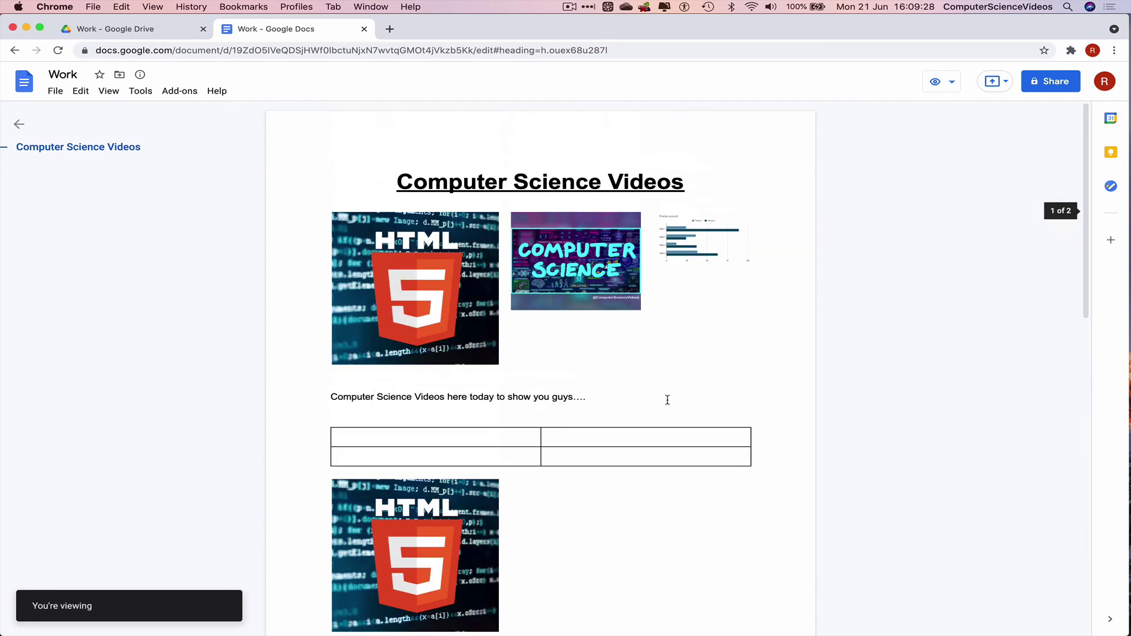
click(942, 81)
click(955, 106)
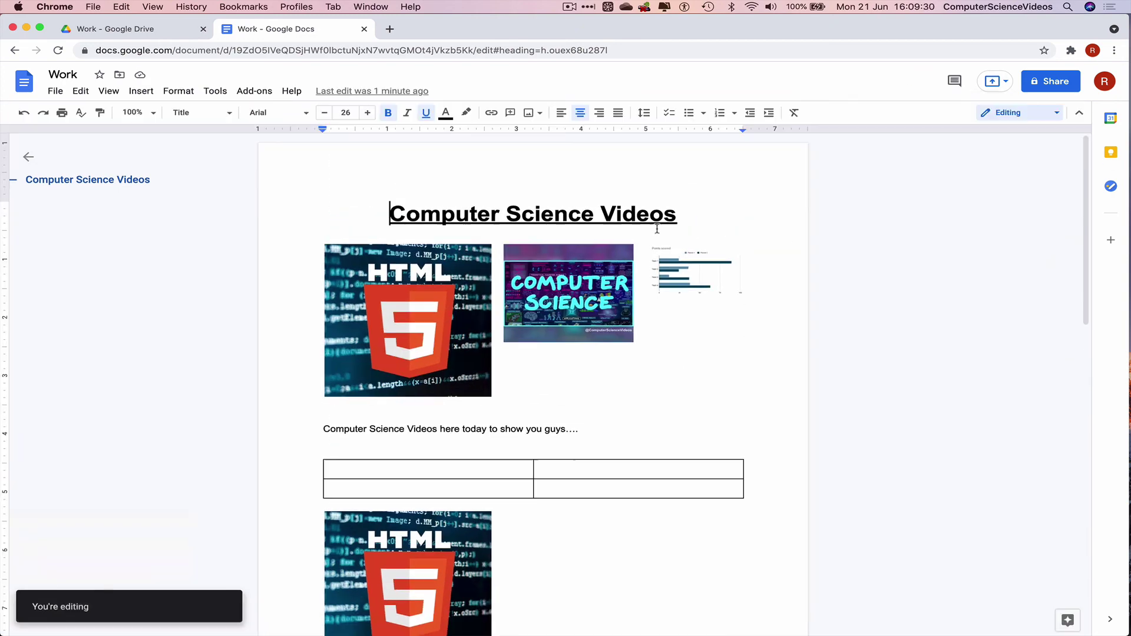
click(54, 6)
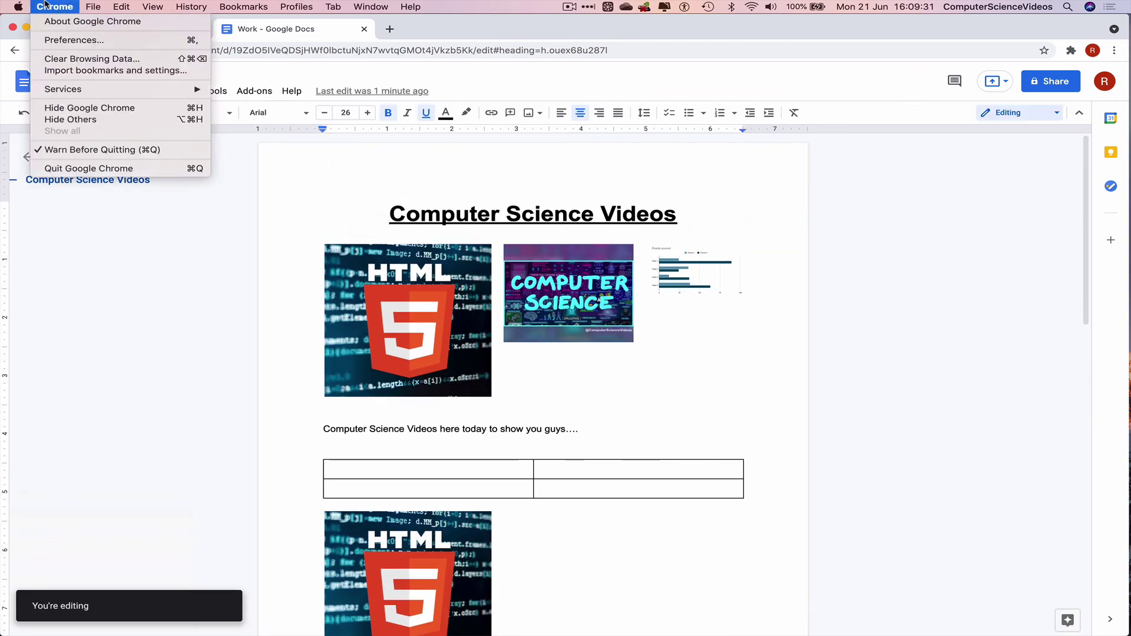
click(89, 166)
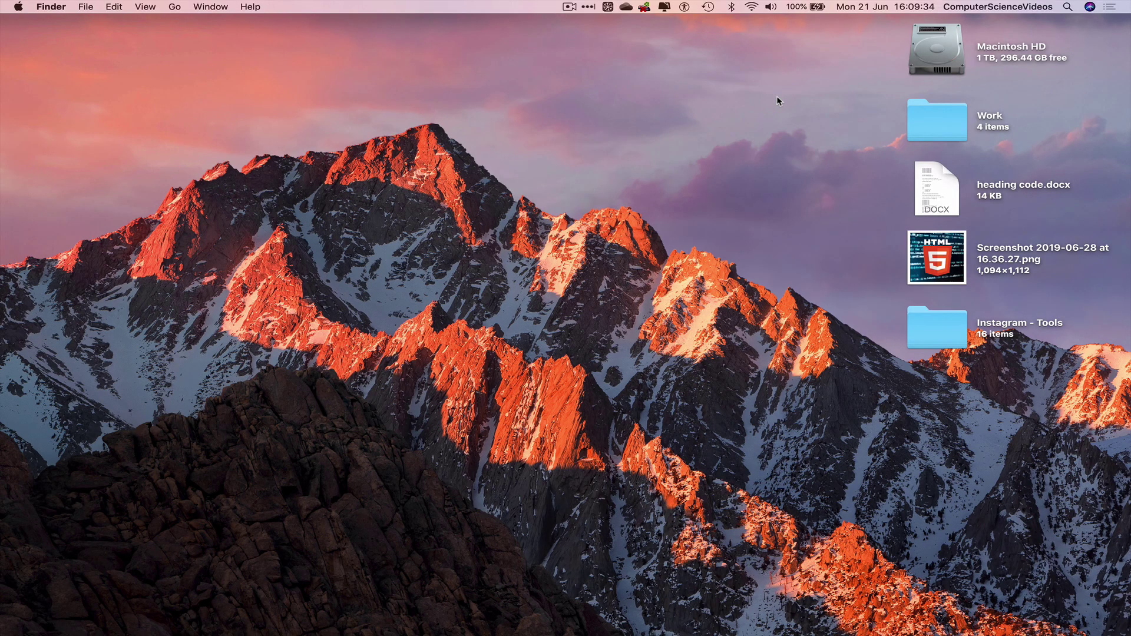